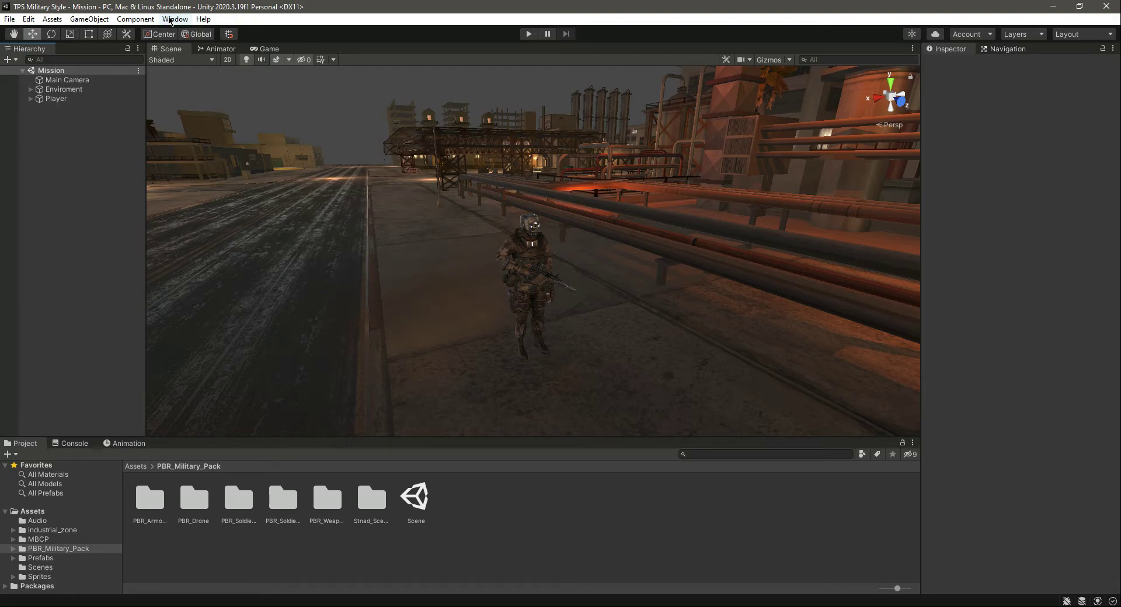
# - Open the Package Manager and list the packages from the Unity Registry
pyautogui.click(170, 20)
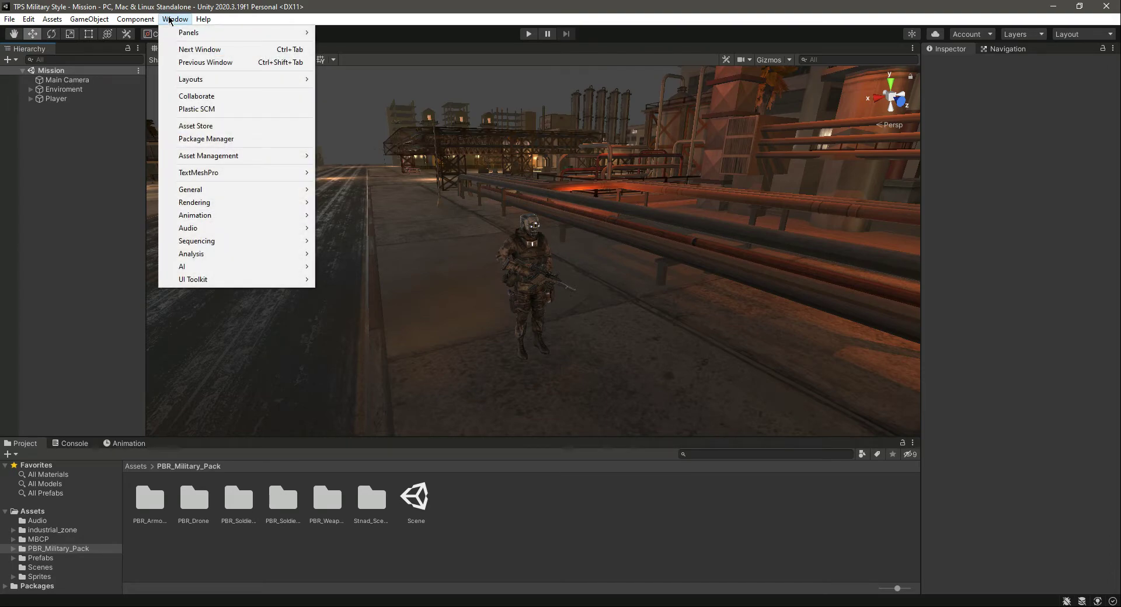
pyautogui.click(197, 140)
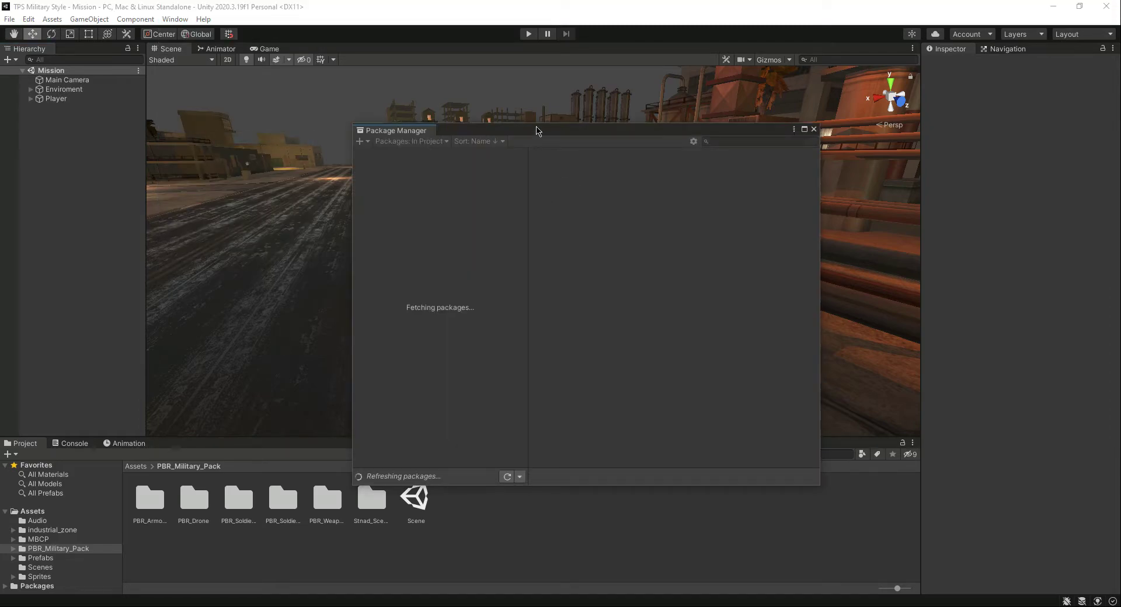
pyautogui.moveTo(423, 130); pyautogui.dragTo(399, 75)
pyautogui.click(398, 86)
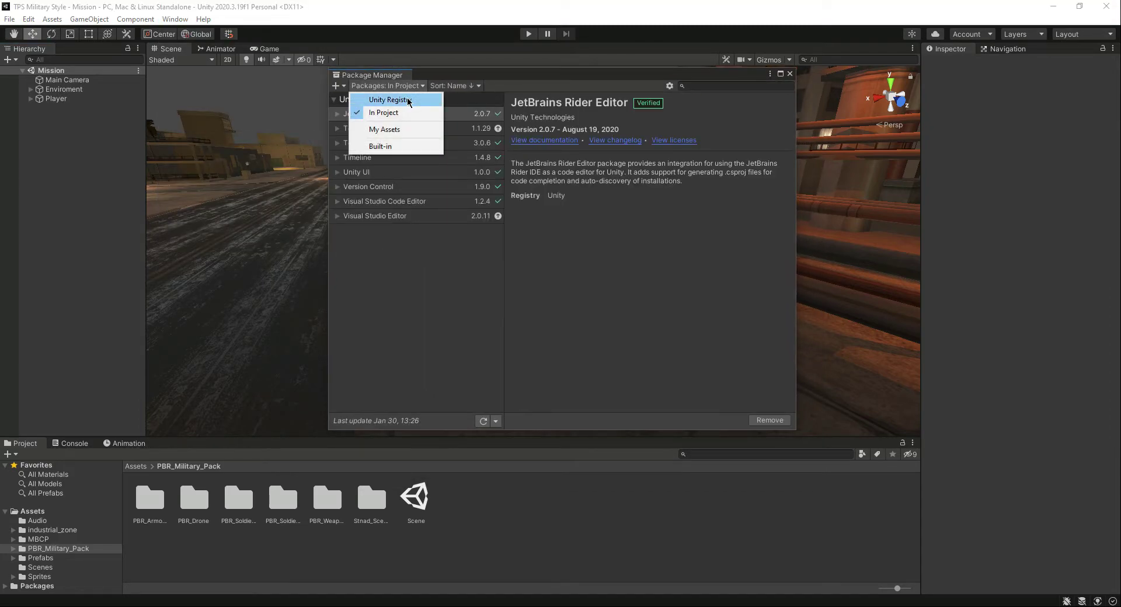
pyautogui.click(581, 205)
pyautogui.click(408, 87)
pyautogui.click(386, 102)
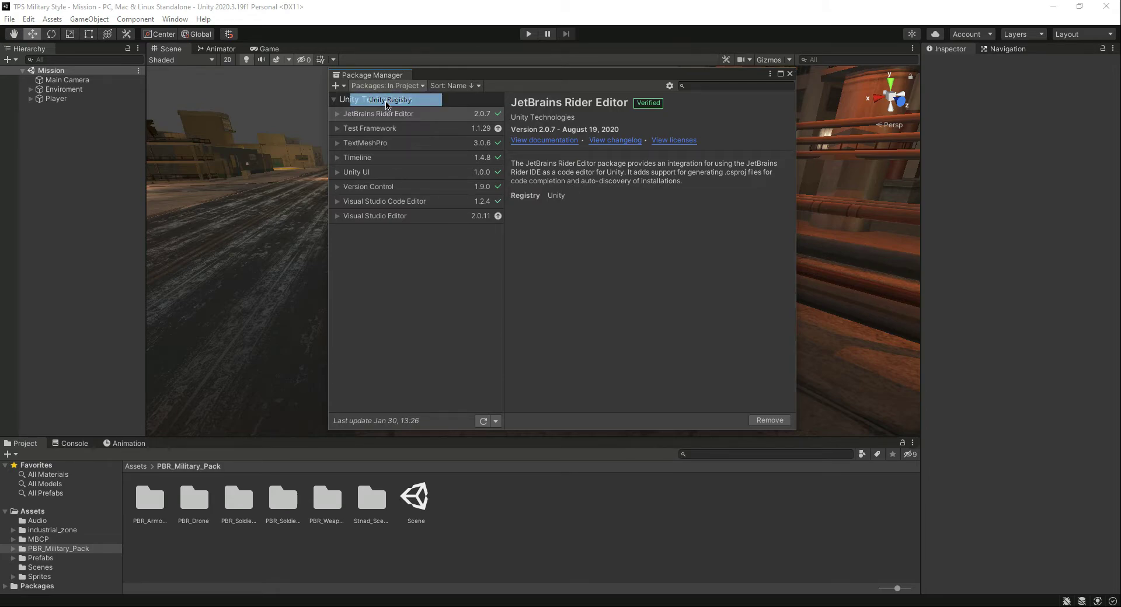
# - Install the Cinemachine package from the registry list and close the Package Manager
pyautogui.scroll(-3, 428, 343)
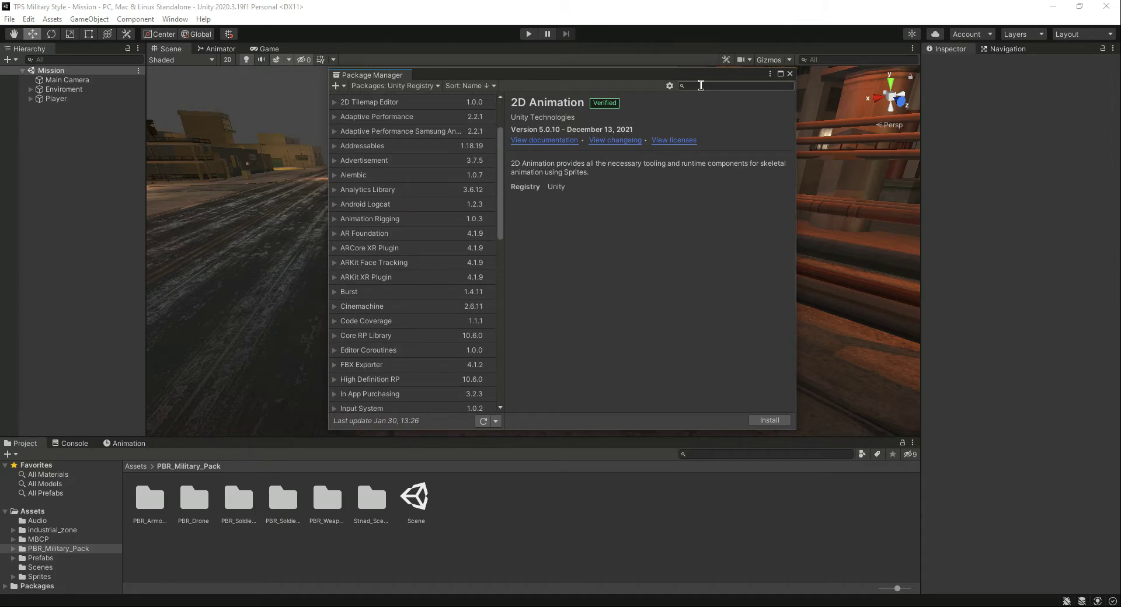
pyautogui.click(369, 310)
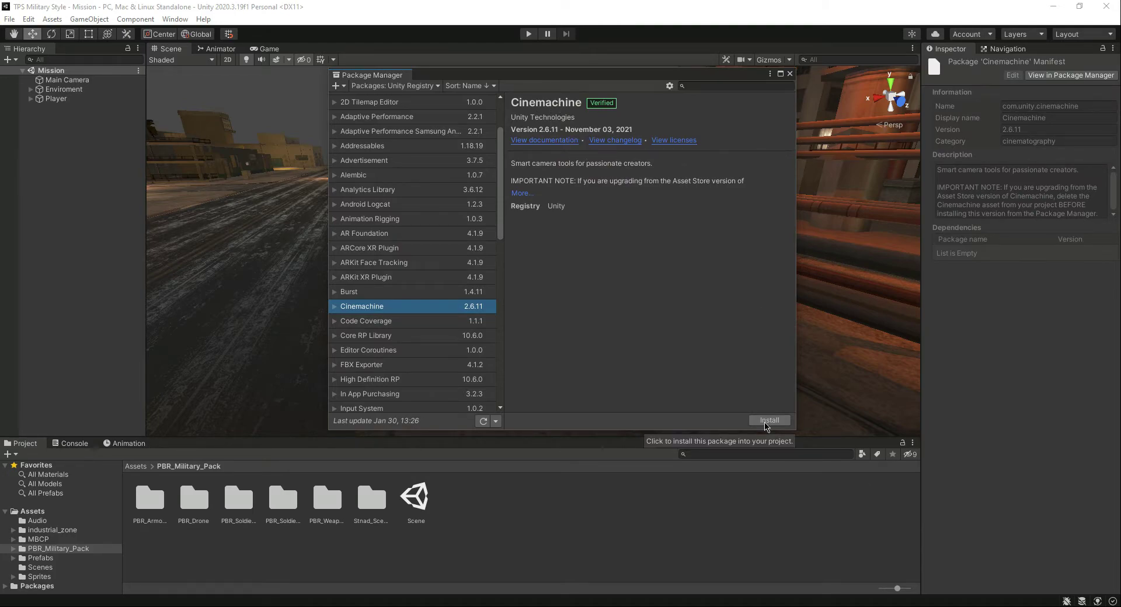
pyautogui.click(766, 421)
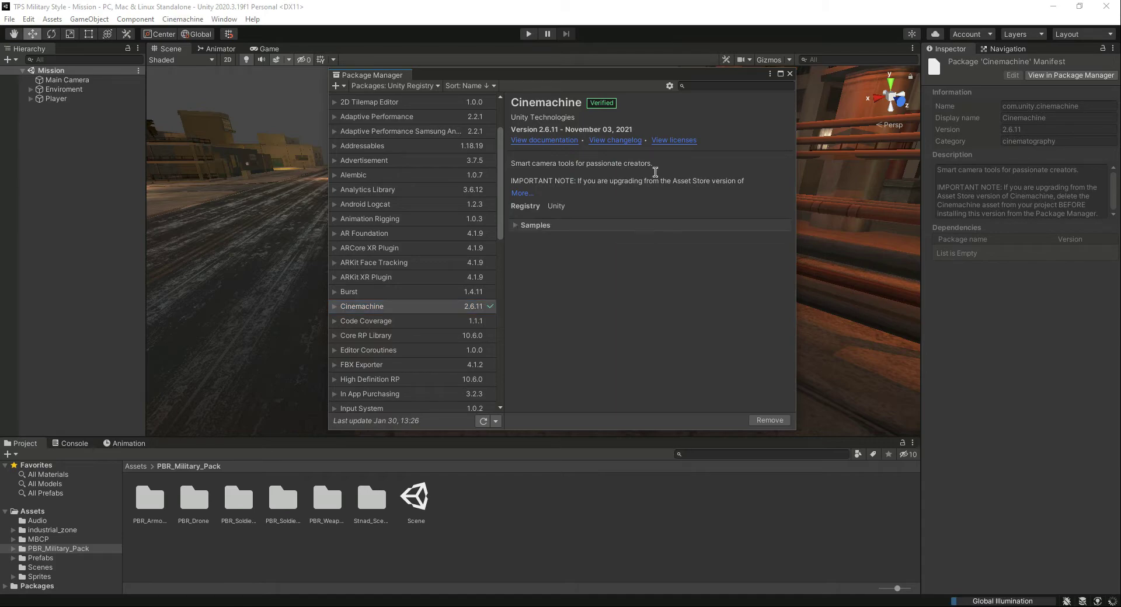
pyautogui.click(789, 74)
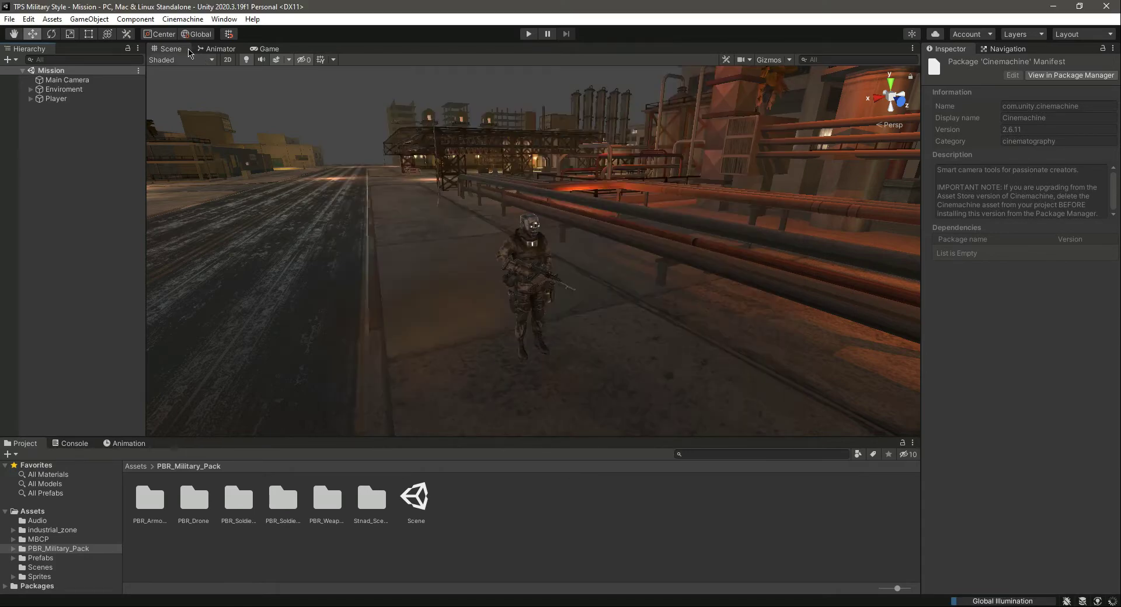
pyautogui.click(178, 19)
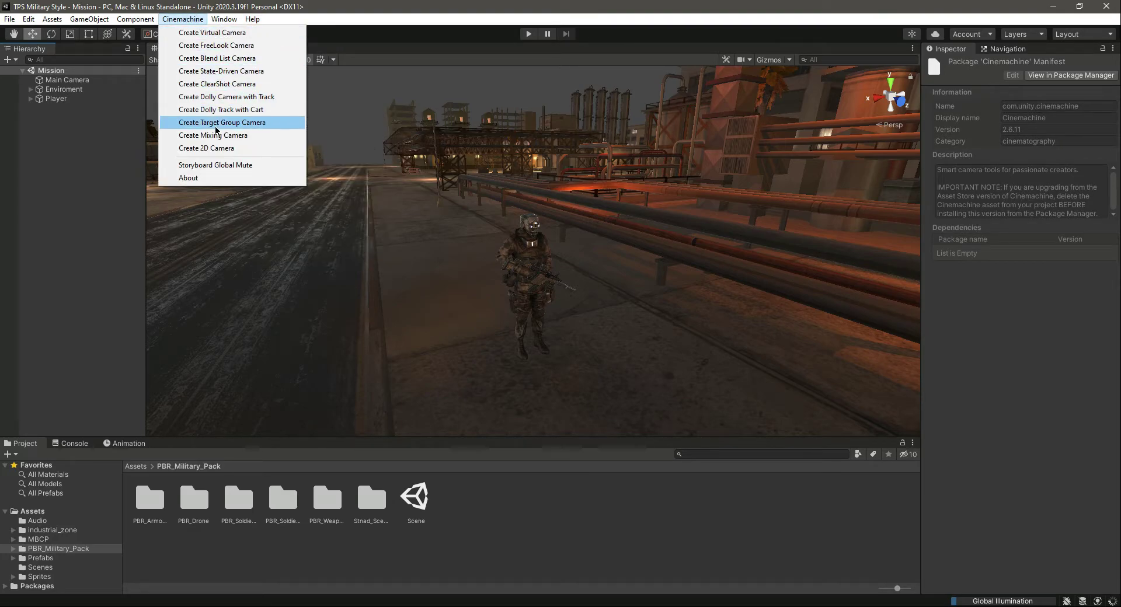
pyautogui.click(94, 199)
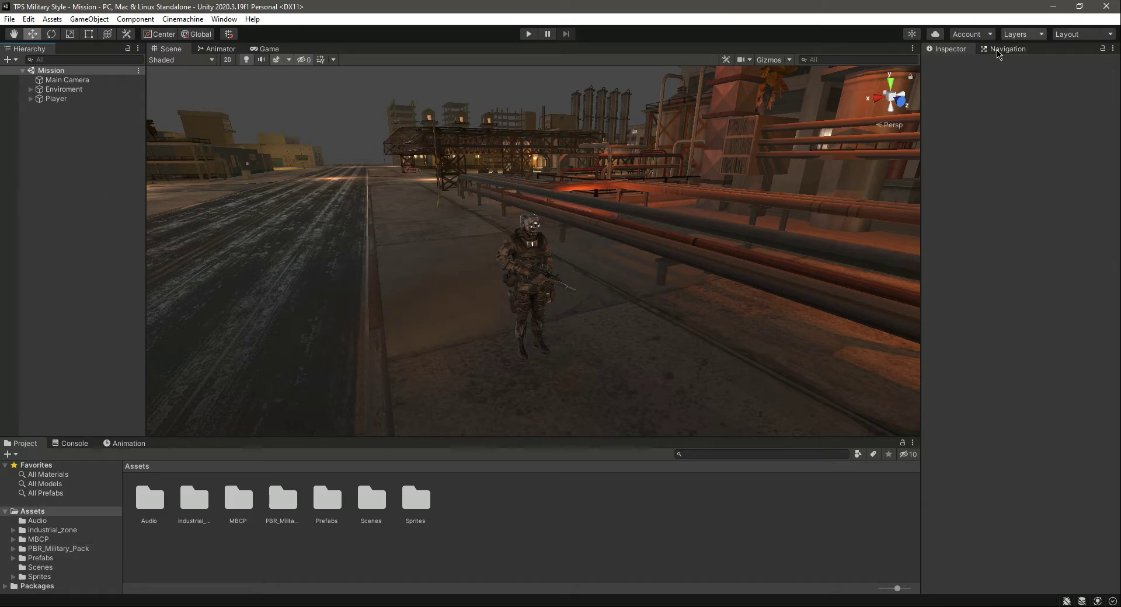
# - Switch to the desktop, extract the CineMachines archive there and place the extracted folder in an open area
pyautogui.click(1053, 6)
pyautogui.moveTo(574, 280); pyautogui.dragTo(575, 136)
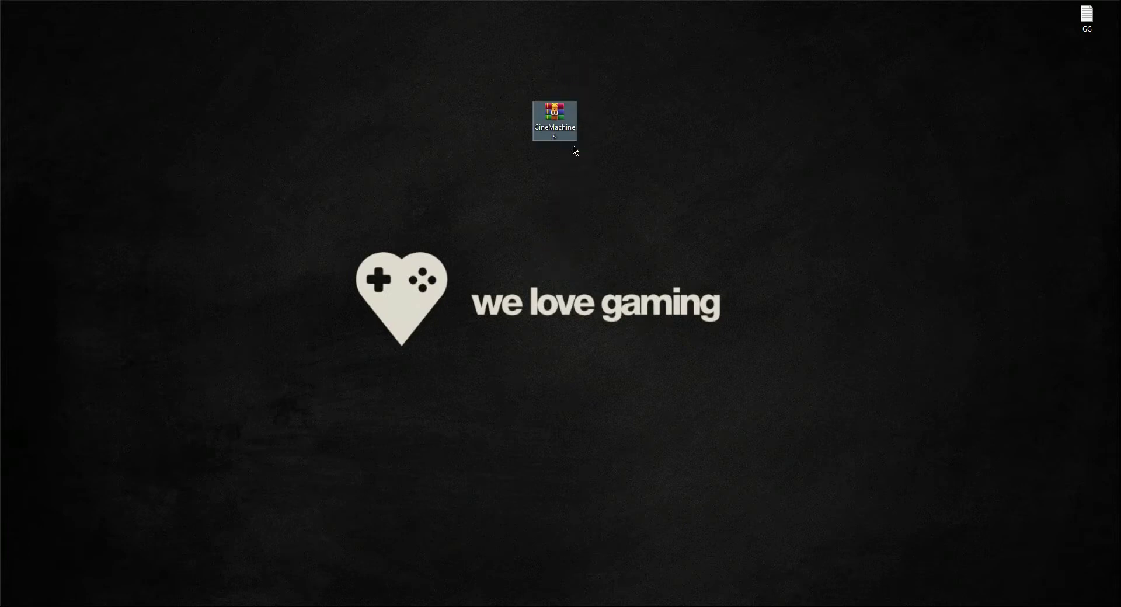
pyautogui.rightClick(548, 123)
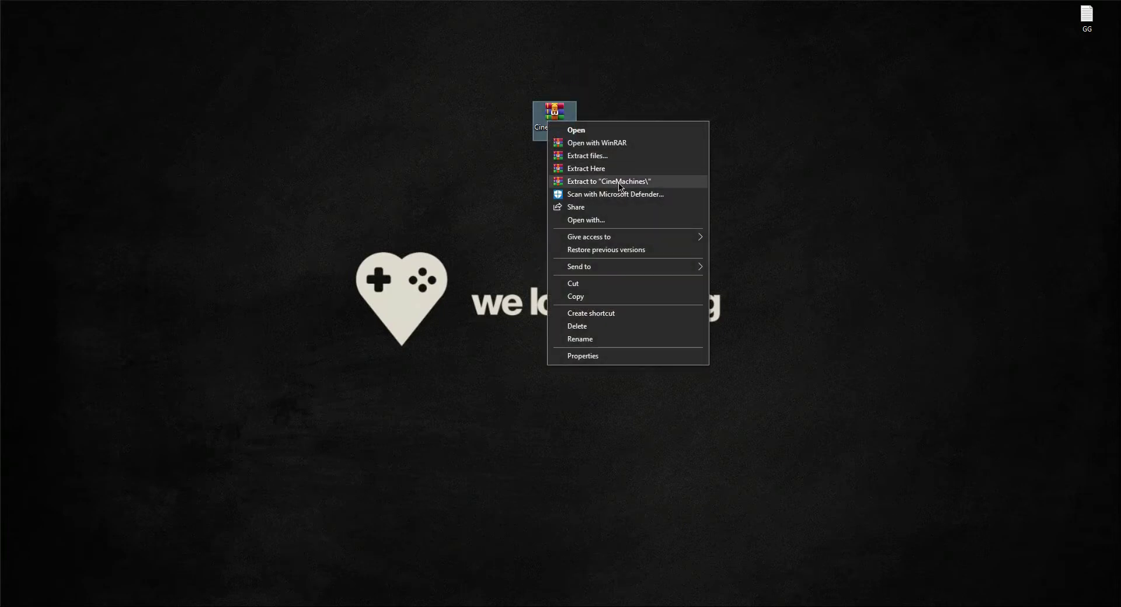
pyautogui.click(592, 170)
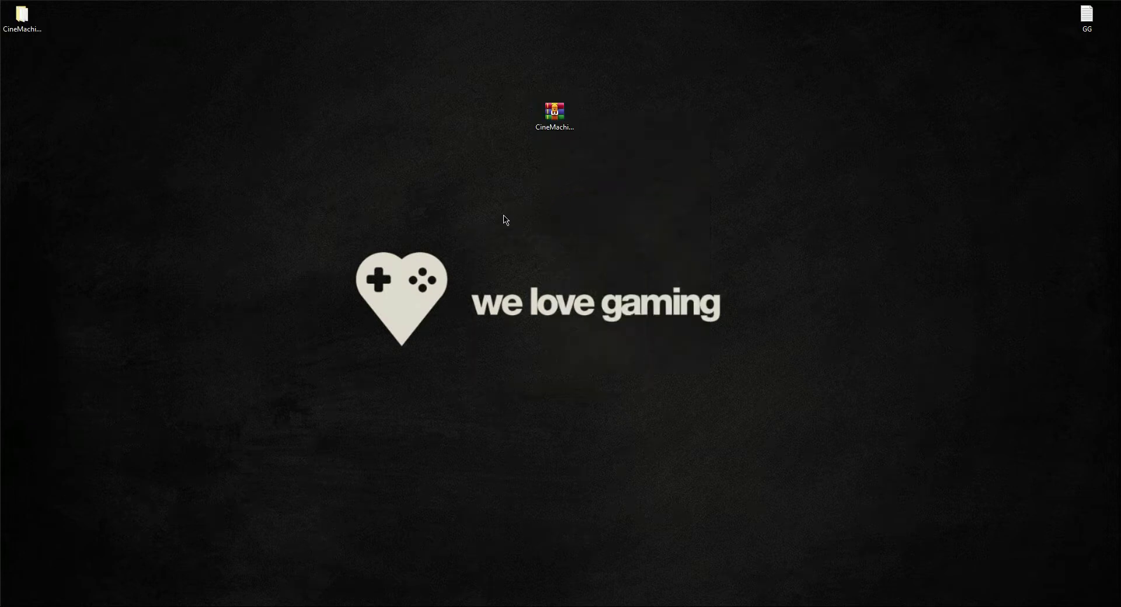
pyautogui.moveTo(24, 15); pyautogui.dragTo(203, 161)
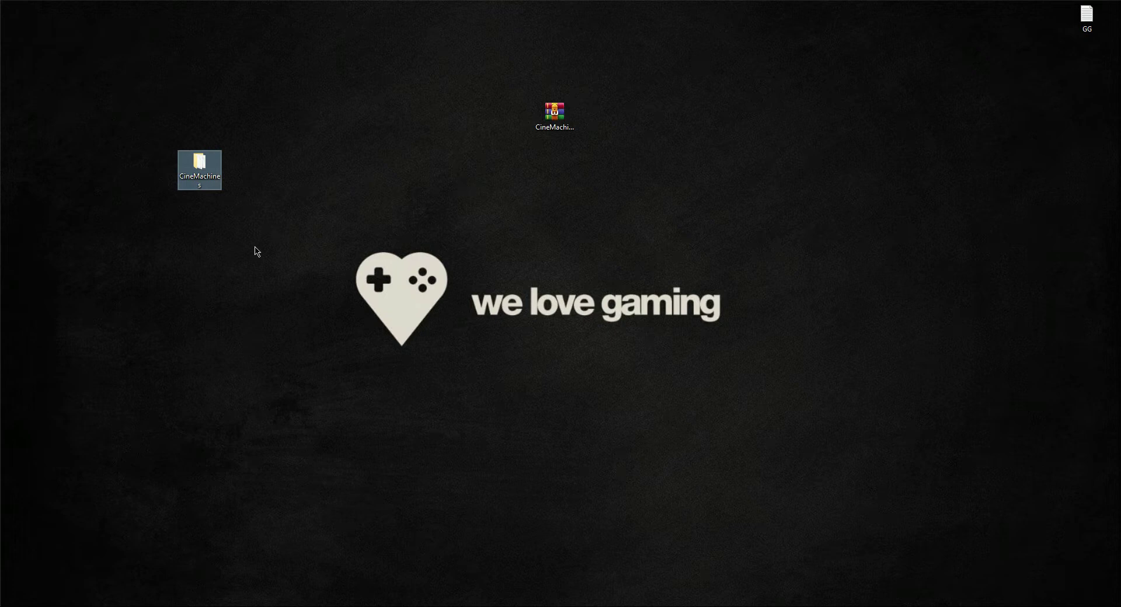
pyautogui.moveTo(261, 125); pyautogui.dragTo(250, 200)
pyautogui.click(348, 165)
pyautogui.moveTo(439, 92); pyautogui.dragTo(662, 201)
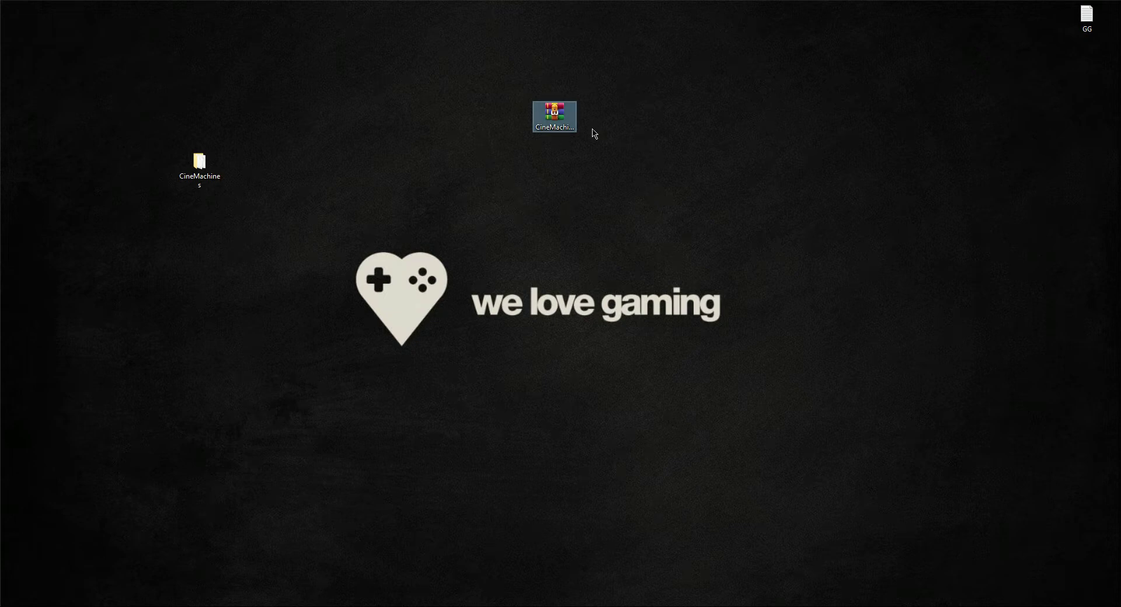
pyautogui.rightClick(388, 194)
pyautogui.click(408, 225)
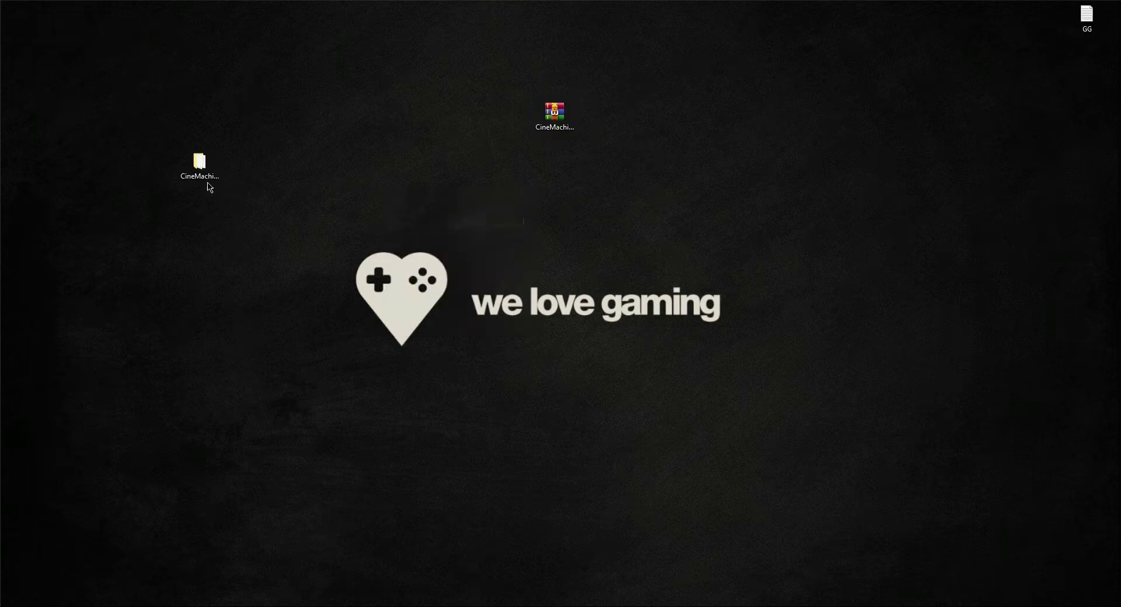
# - Import the extracted CineMachines folder into the Unity project's Prefabs folder and open it there
pyautogui.moveTo(196, 180); pyautogui.dragTo(484, 514)
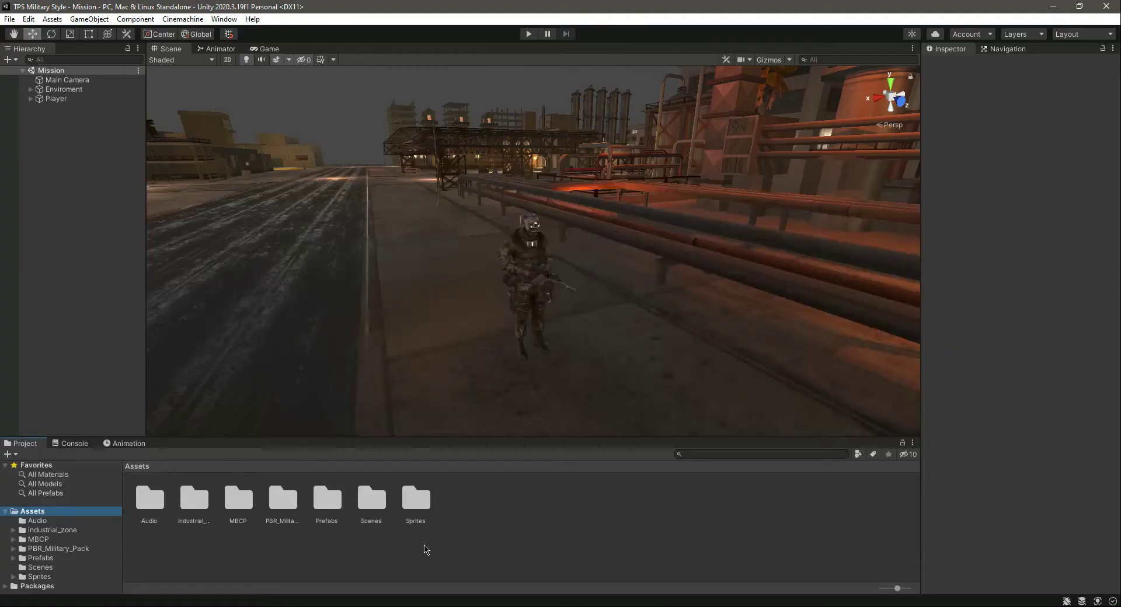
pyautogui.moveTo(426, 551); pyautogui.dragTo(41, 562)
pyautogui.click(41, 559)
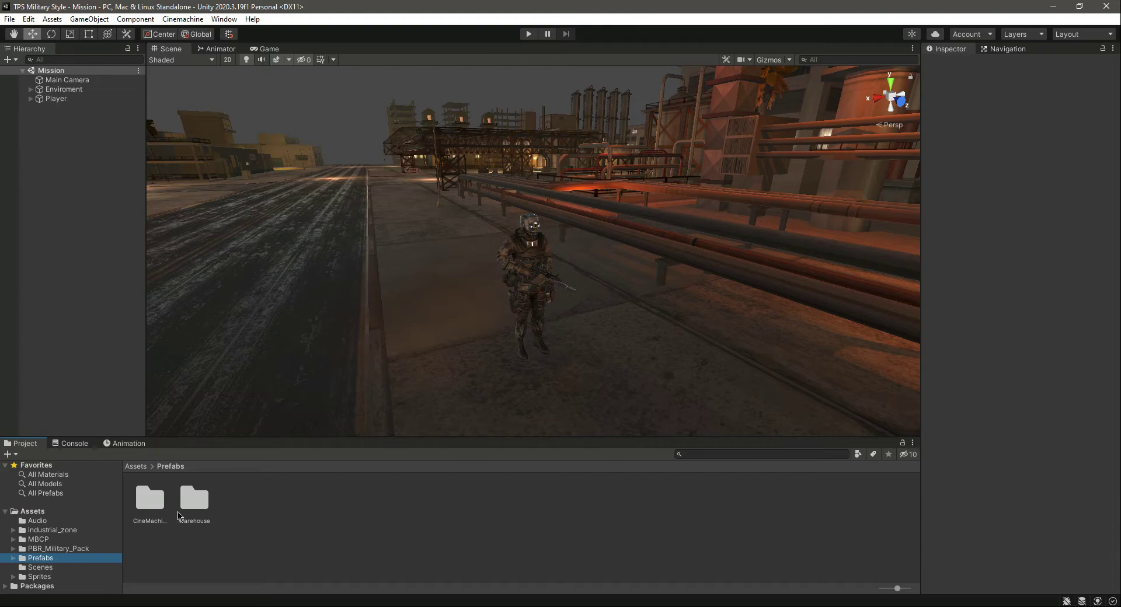
pyautogui.doubleClick(195, 500)
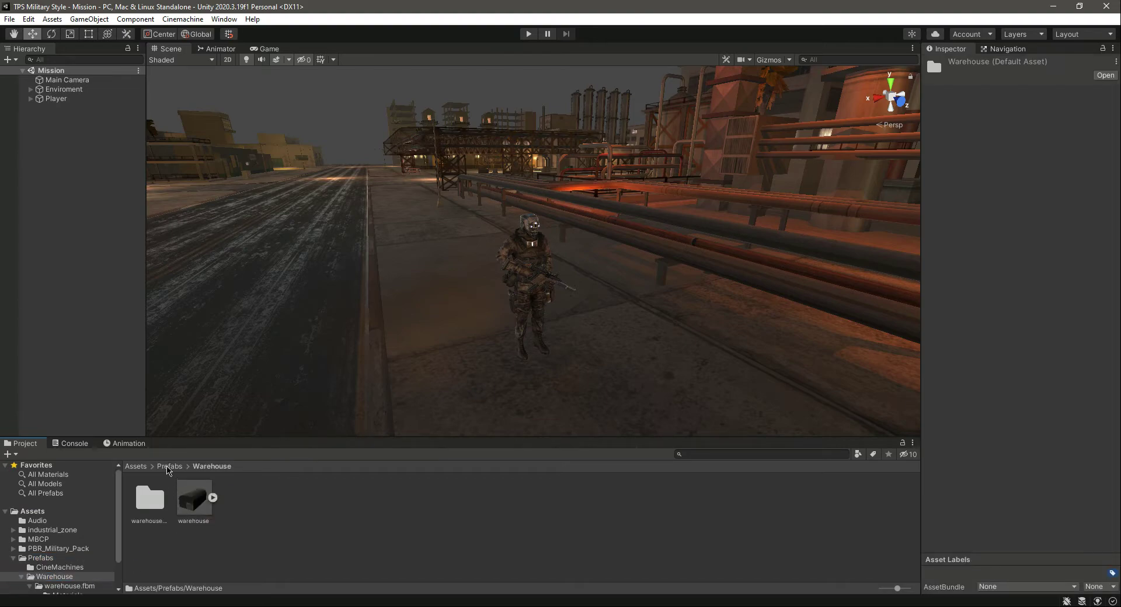
pyautogui.click(169, 467)
pyautogui.doubleClick(150, 498)
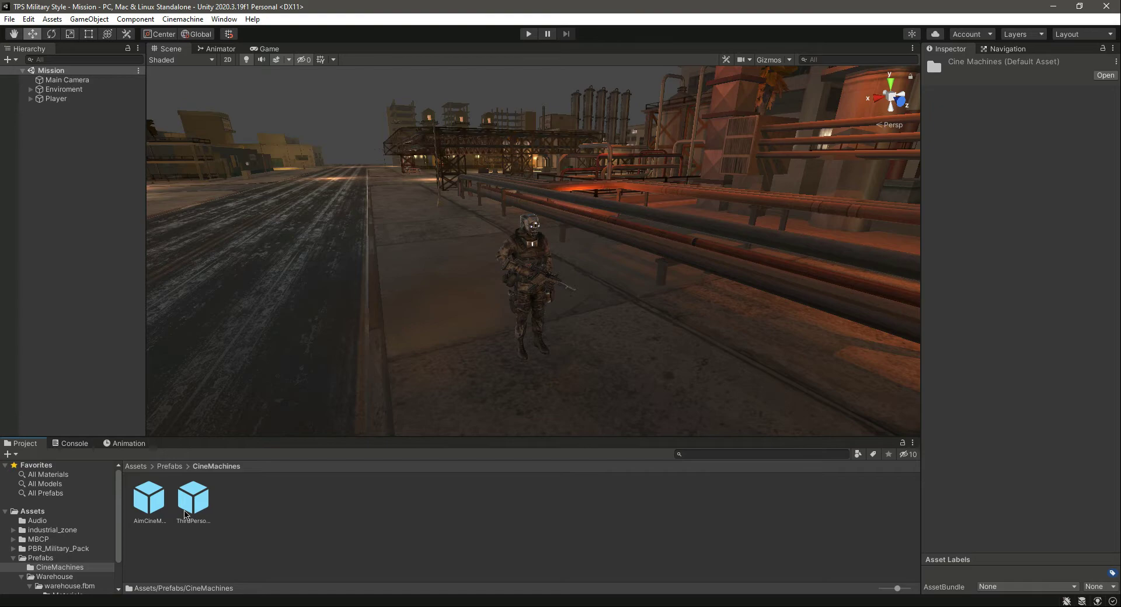
# - Add the ThirdPersonCineMachine prefab to the Mission scene as a root object
pyautogui.click(149, 501)
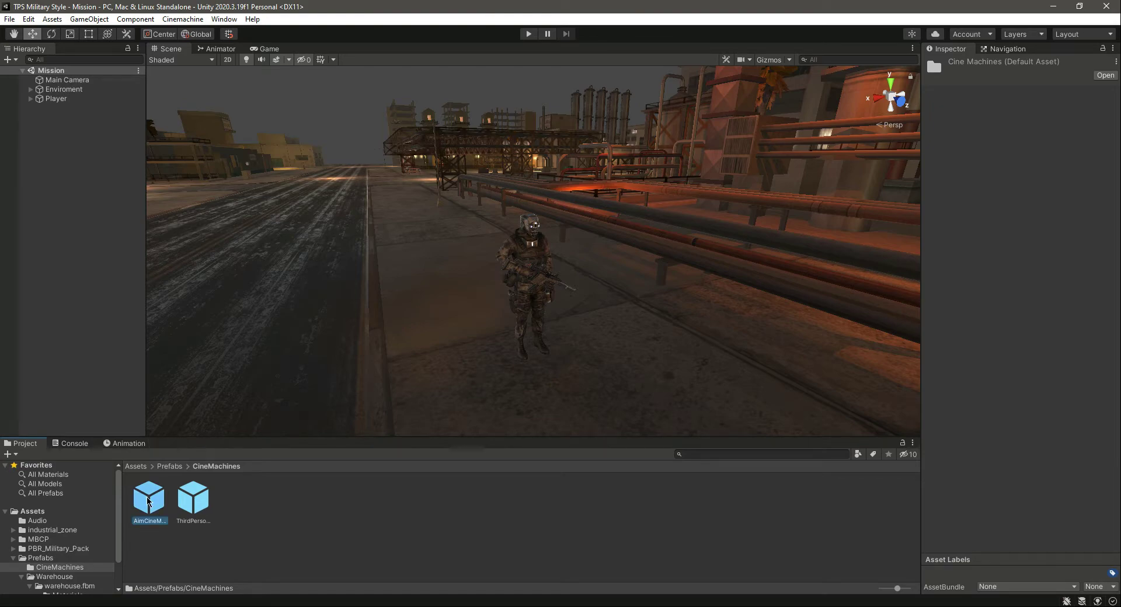
pyautogui.click(196, 501)
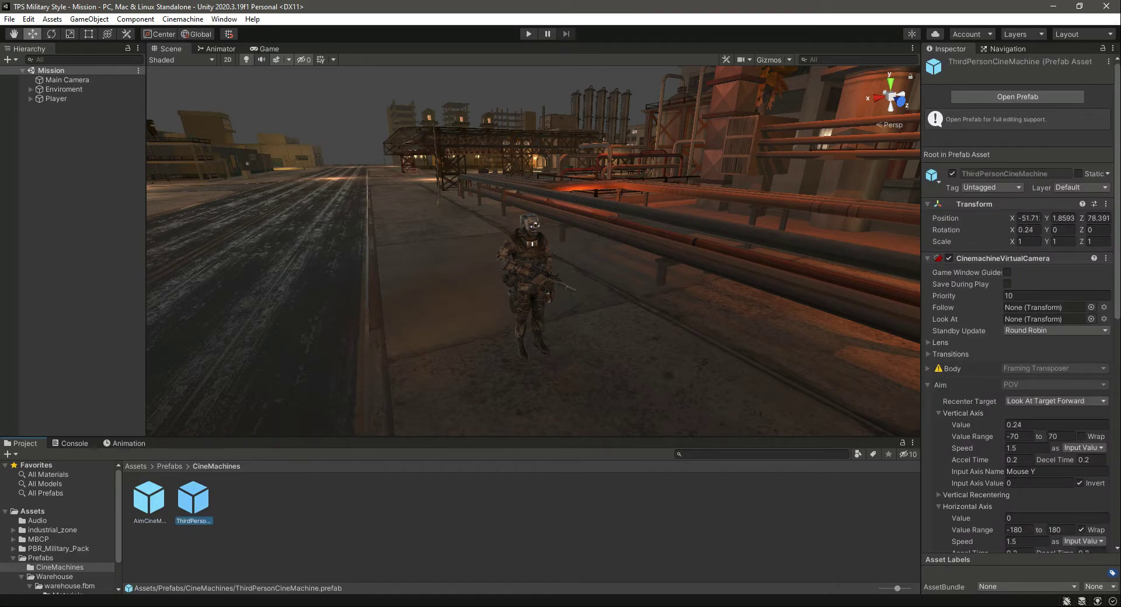
pyautogui.click(335, 537)
pyautogui.moveTo(195, 504); pyautogui.dragTo(74, 205)
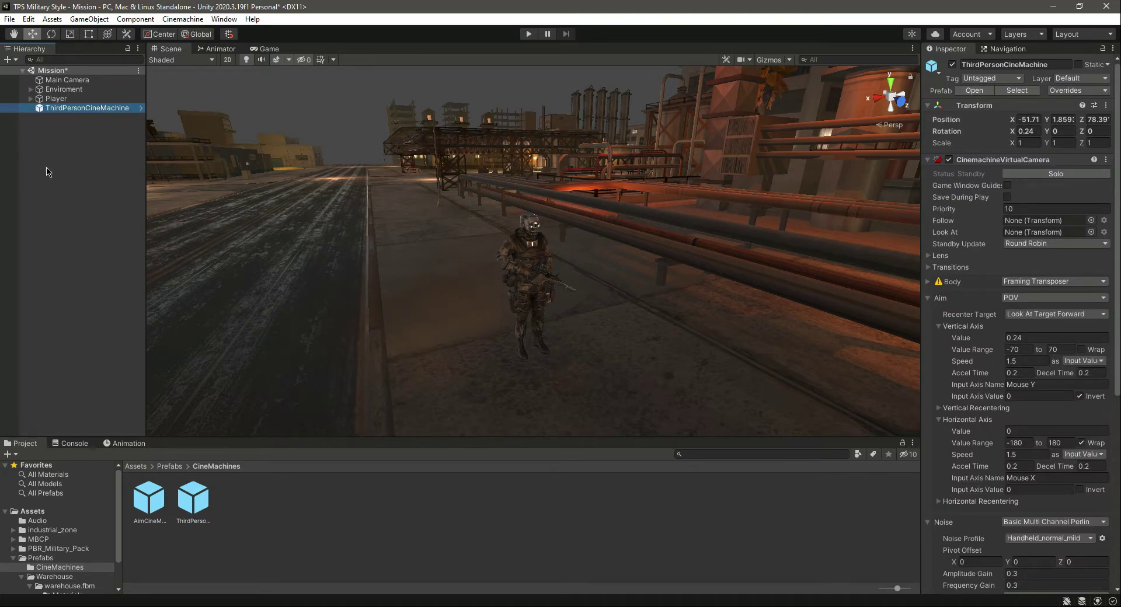
# - Completely unpack the ThirdPersonCineMachine prefab instance in the scene
pyautogui.rightClick(71, 109)
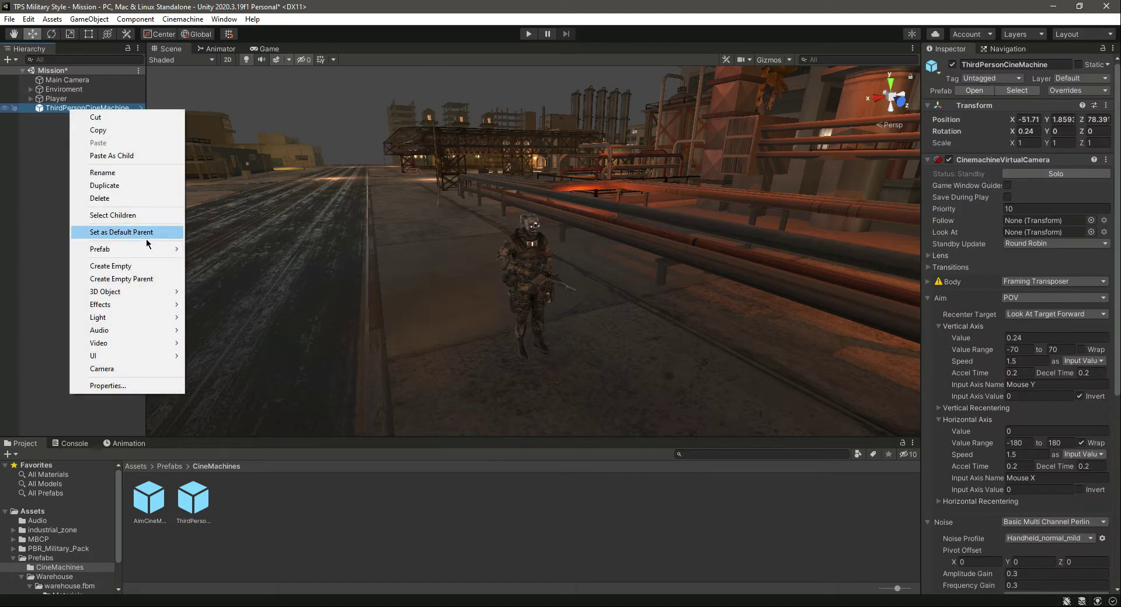
pyautogui.moveTo(142, 249)
pyautogui.click(218, 312)
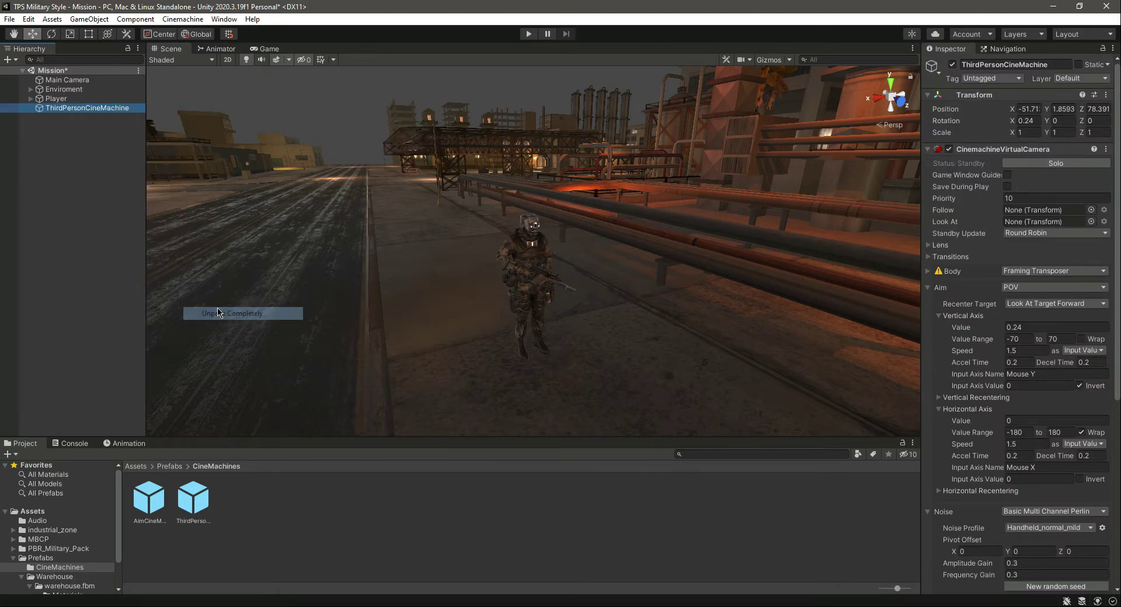
pyautogui.click(64, 175)
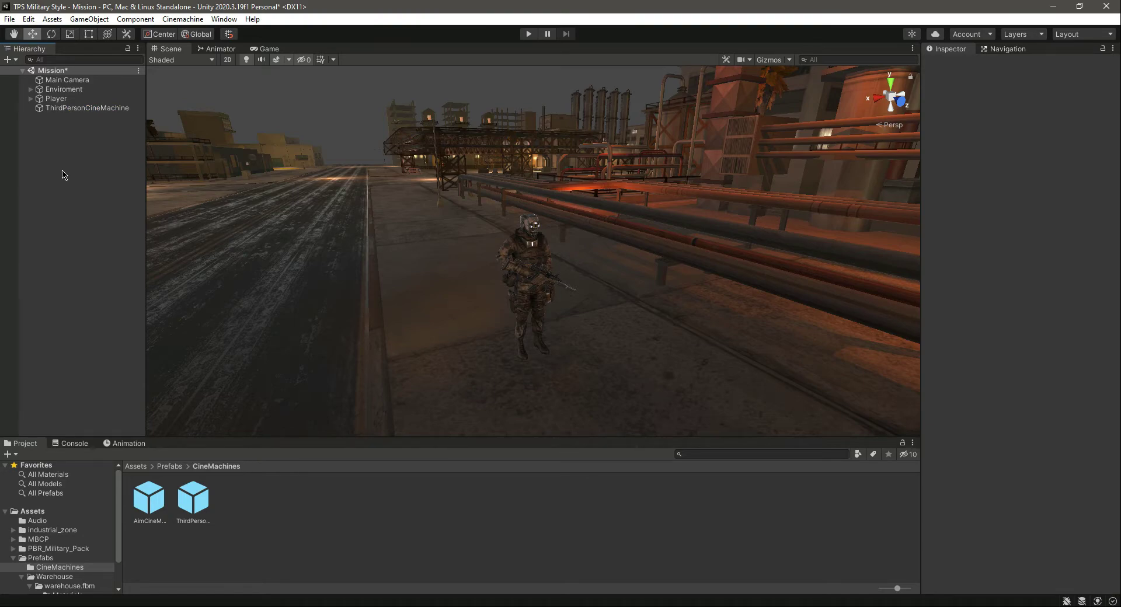
pyautogui.click(70, 108)
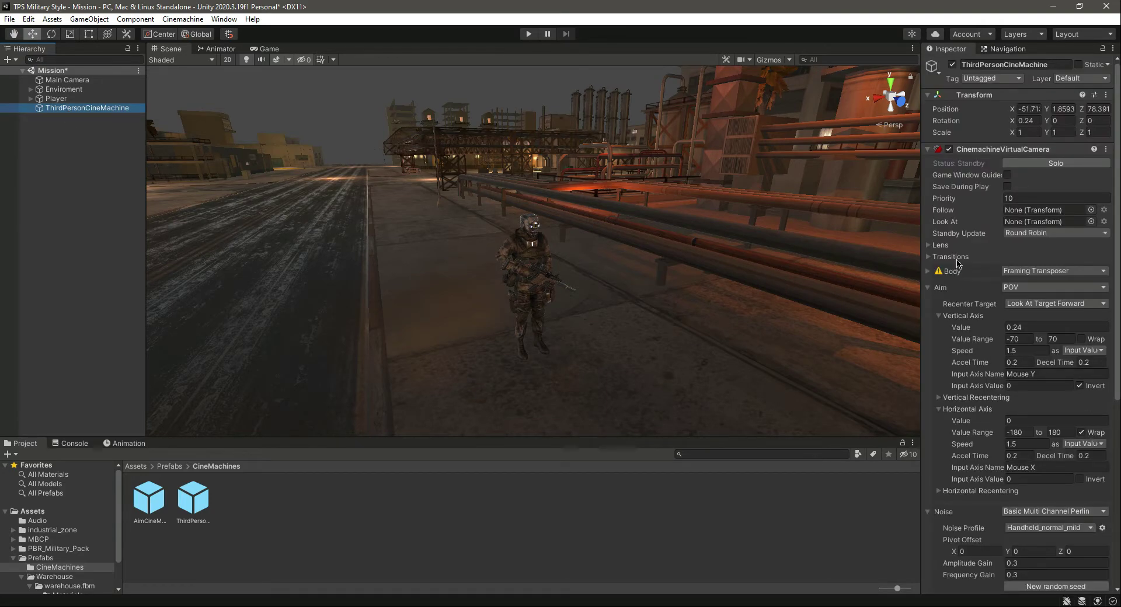
pyautogui.scroll(-5, 972, 293)
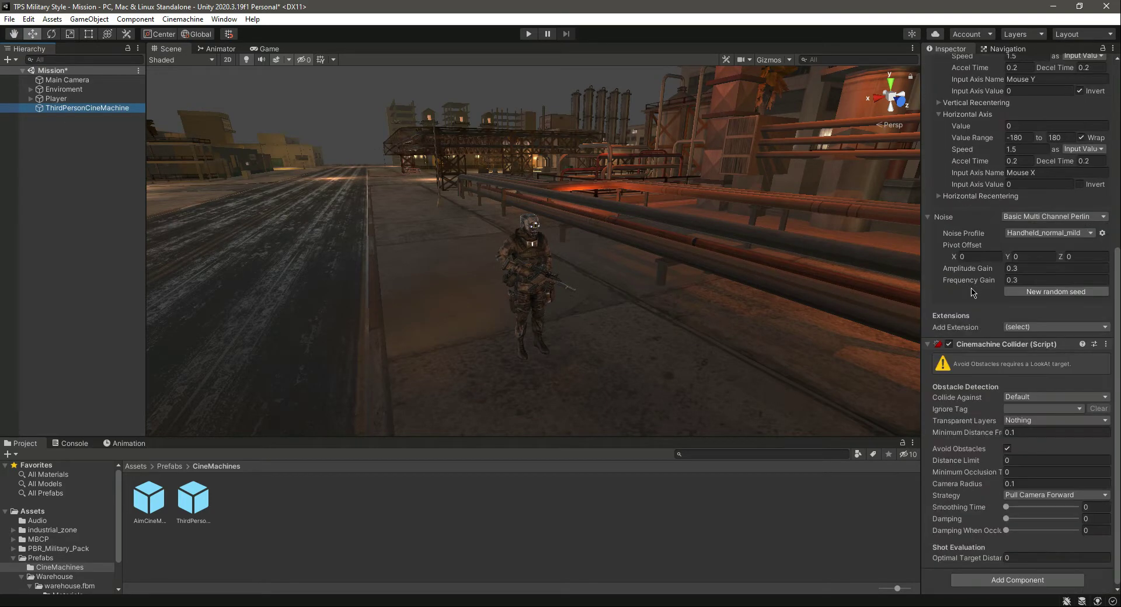
pyautogui.scroll(5, 987, 325)
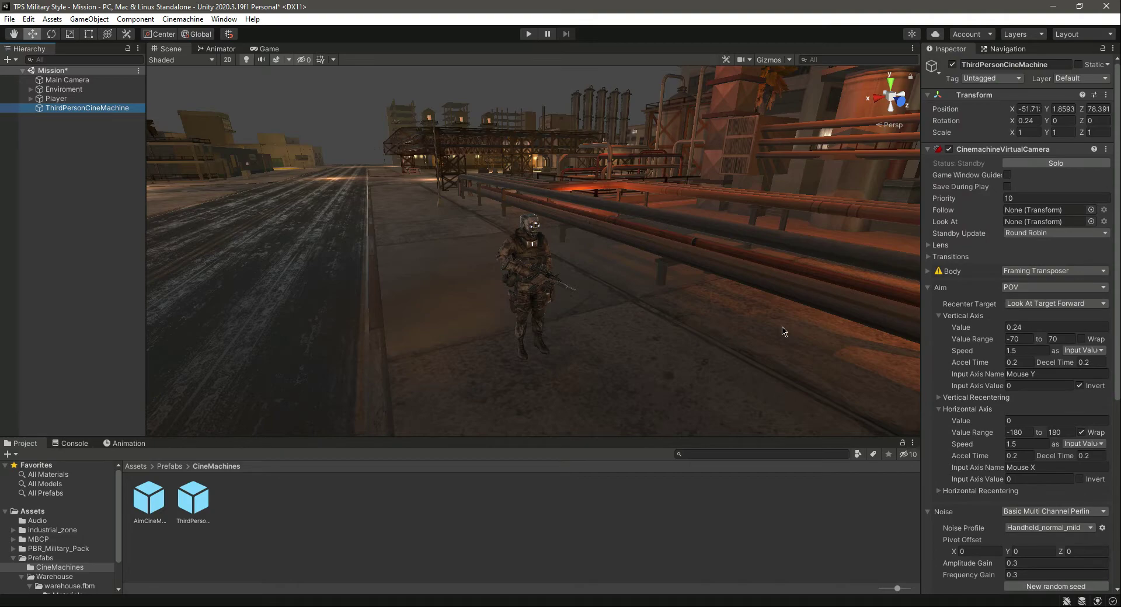
# - Add a CinemachineBrain component to the Main Camera
pyautogui.click(67, 80)
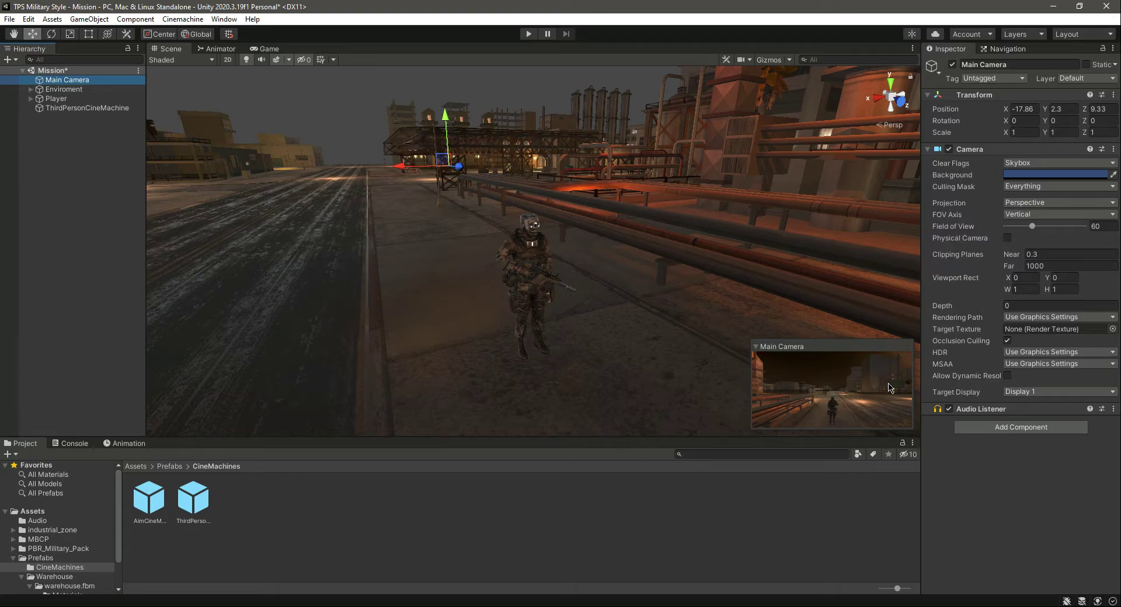
pyautogui.click(1020, 426)
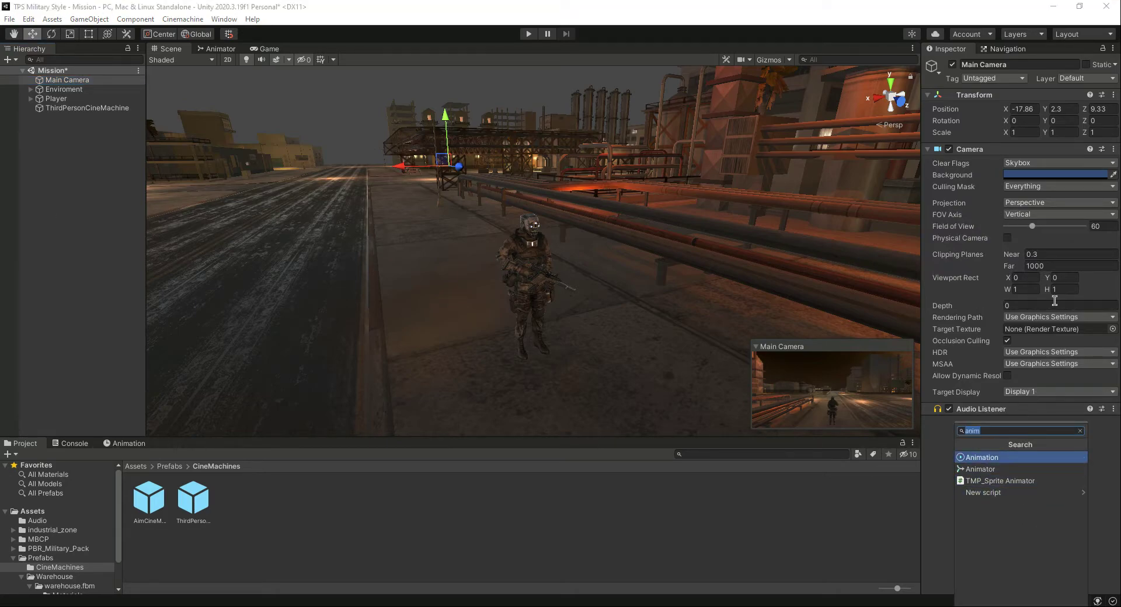
pyautogui.write('Ci')
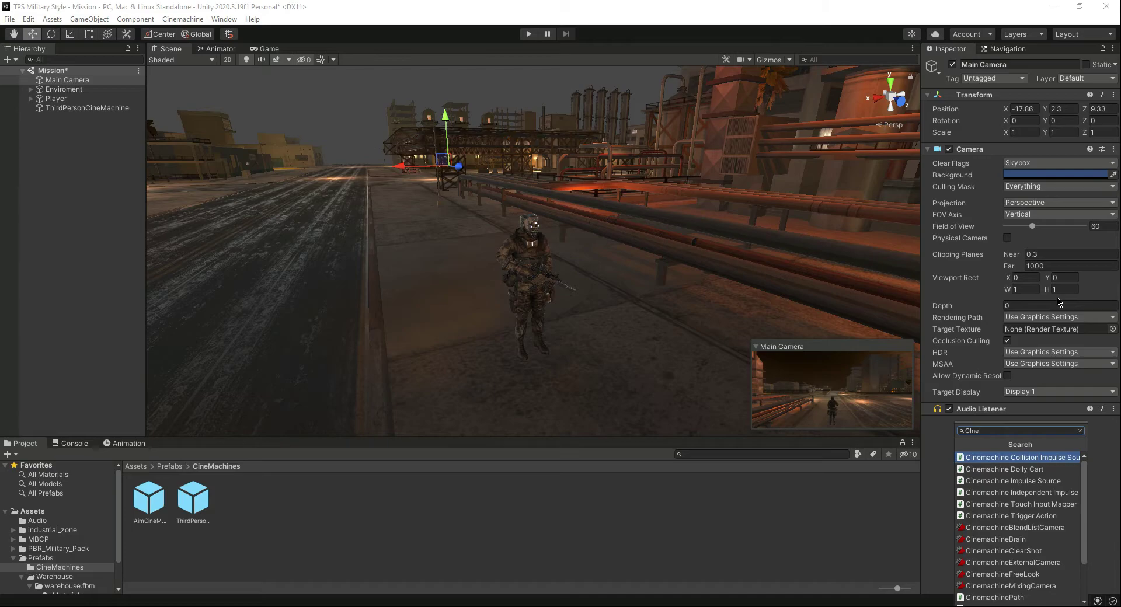
pyautogui.write('ne')
pyautogui.press('Down')
pyautogui.press('Down')
pyautogui.press('Down')
pyautogui.press('Down')
pyautogui.press('Down')
pyautogui.press('Down')
pyautogui.press('Down')
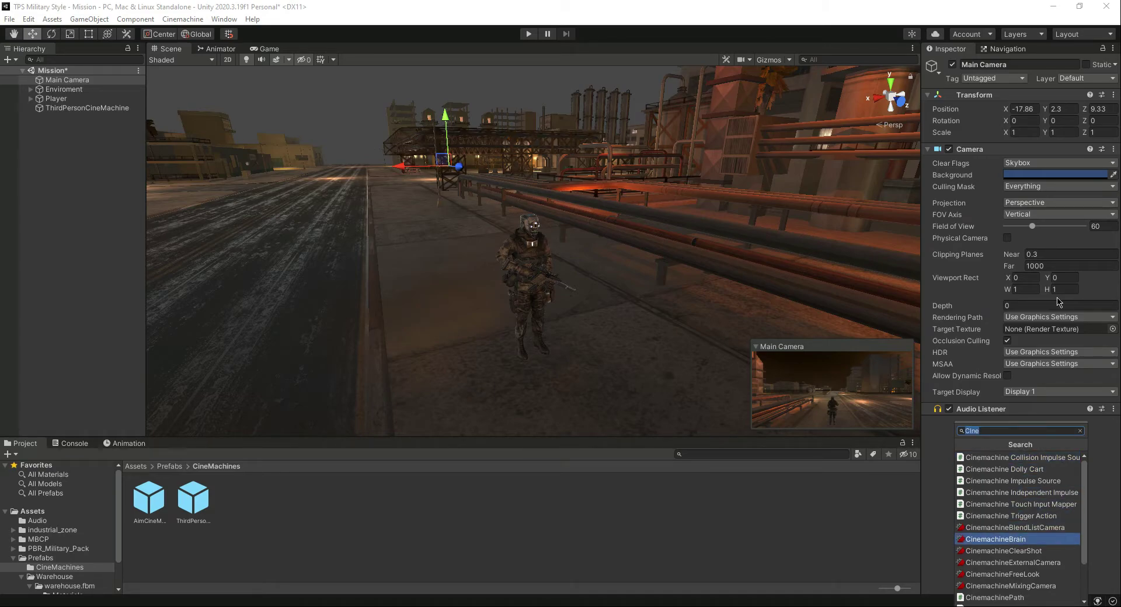
pyautogui.press('Return')
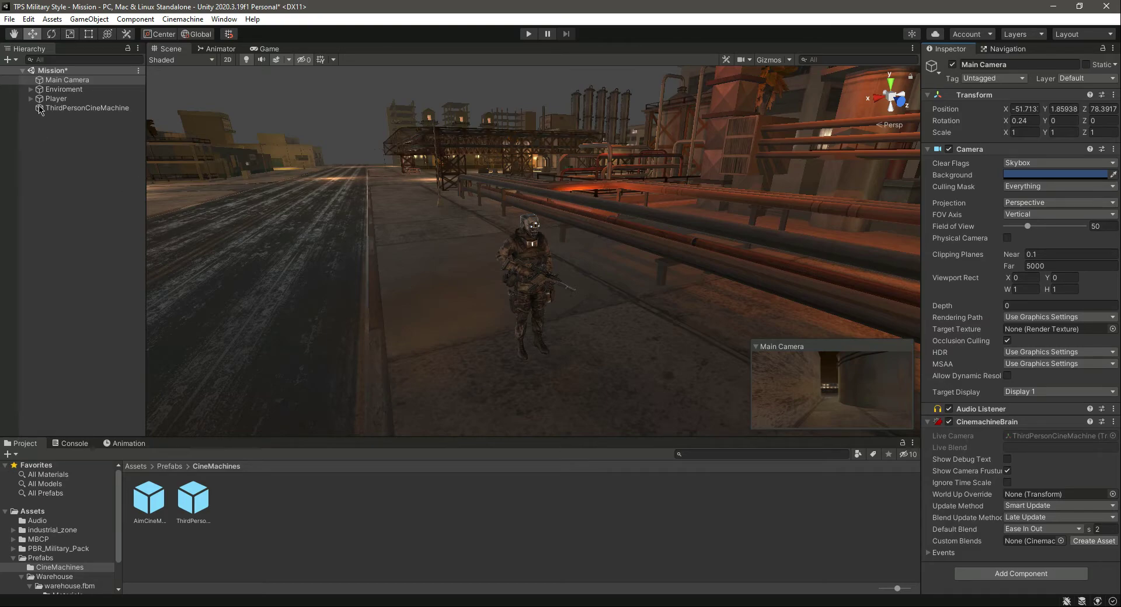
pyautogui.click(63, 80)
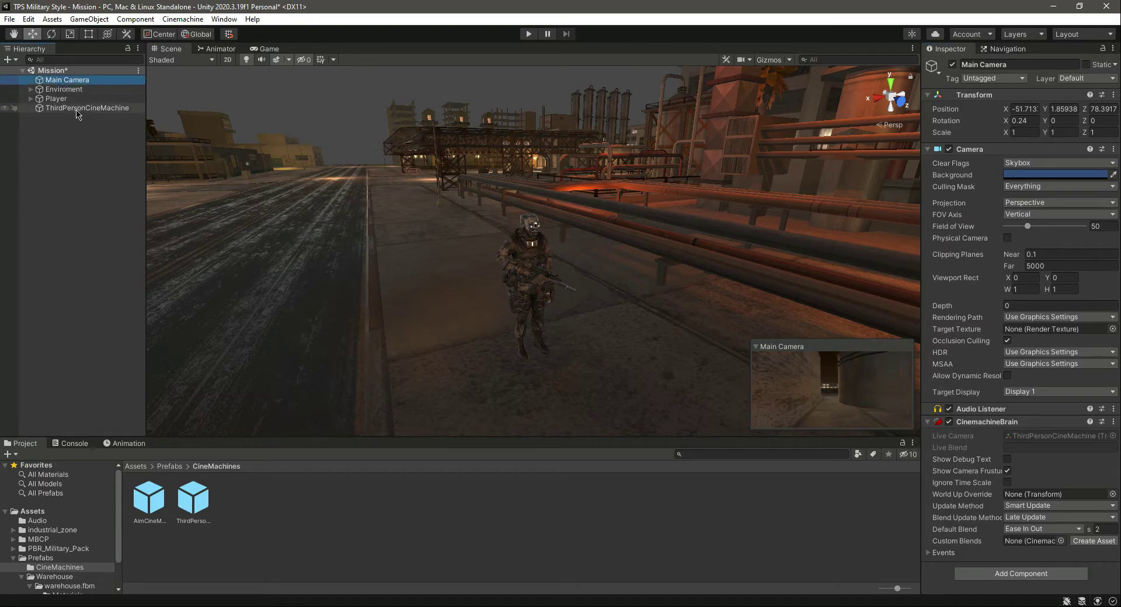
# - Select ThirdPersonCineMachine, find it in the scene and move it from its distant location towards the soldier's area
pyautogui.click(77, 109)
pyautogui.scroll(-5, 339, 280)
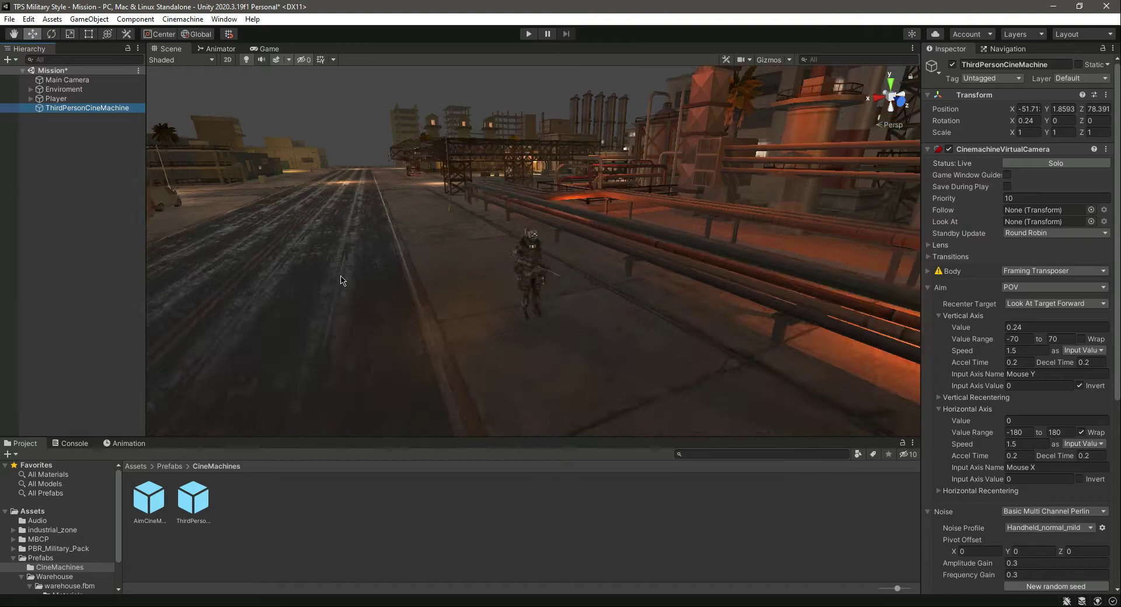
pyautogui.scroll(-3, 359, 285)
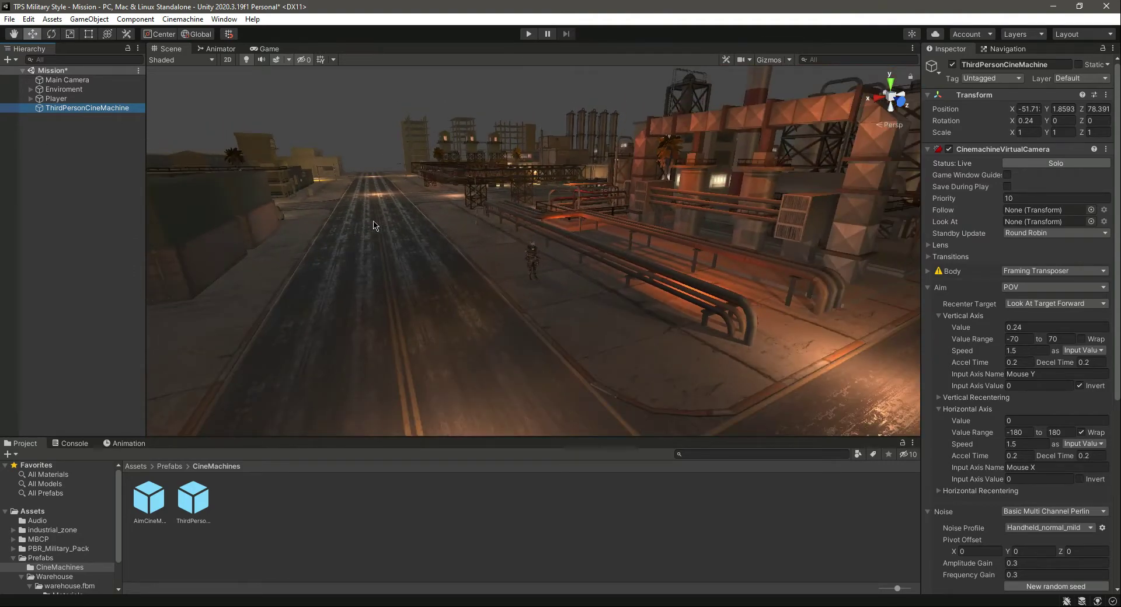
pyautogui.doubleClick(73, 109)
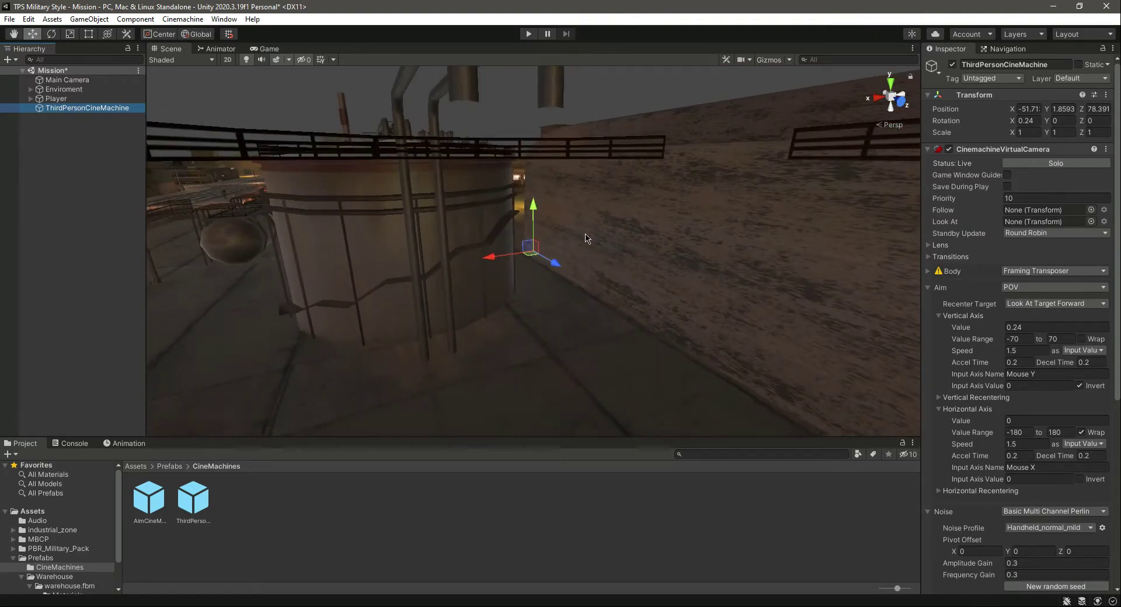
pyautogui.moveTo(563, 268); pyautogui.dragTo(284, 159, button='right')
pyautogui.moveTo(308, 138); pyautogui.dragTo(374, 303)
pyautogui.scroll(3, 408, 345)
pyautogui.scroll(10, 433, 371)
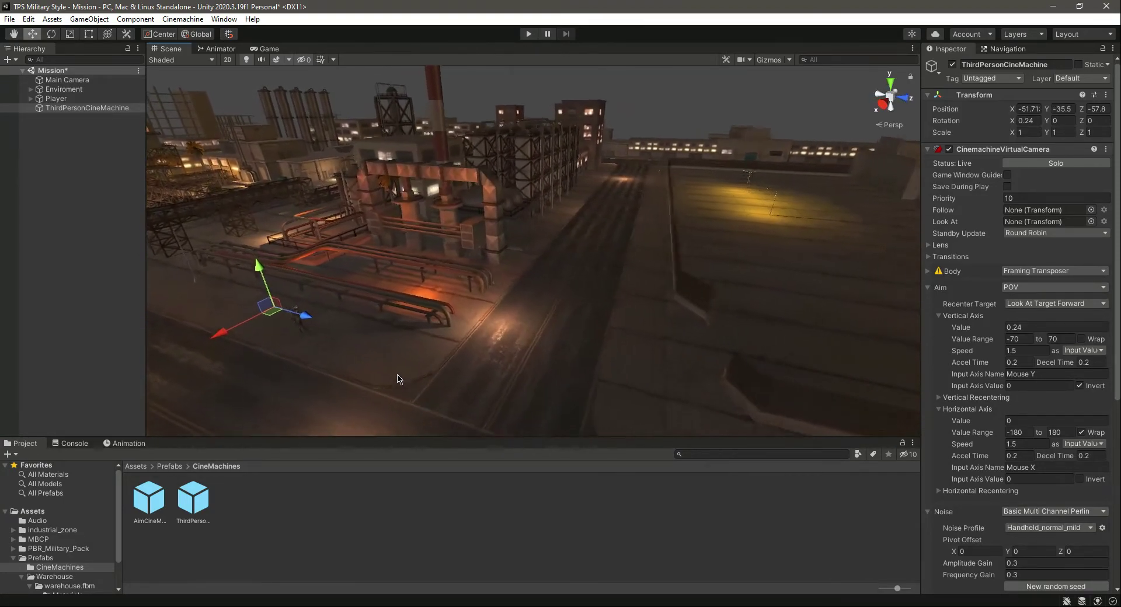
# - Bring ThirdPersonCineMachine closer to the soldier, to about X -18.91, Y -3.83, Z 21.96
pyautogui.scroll(-5, 335, 316)
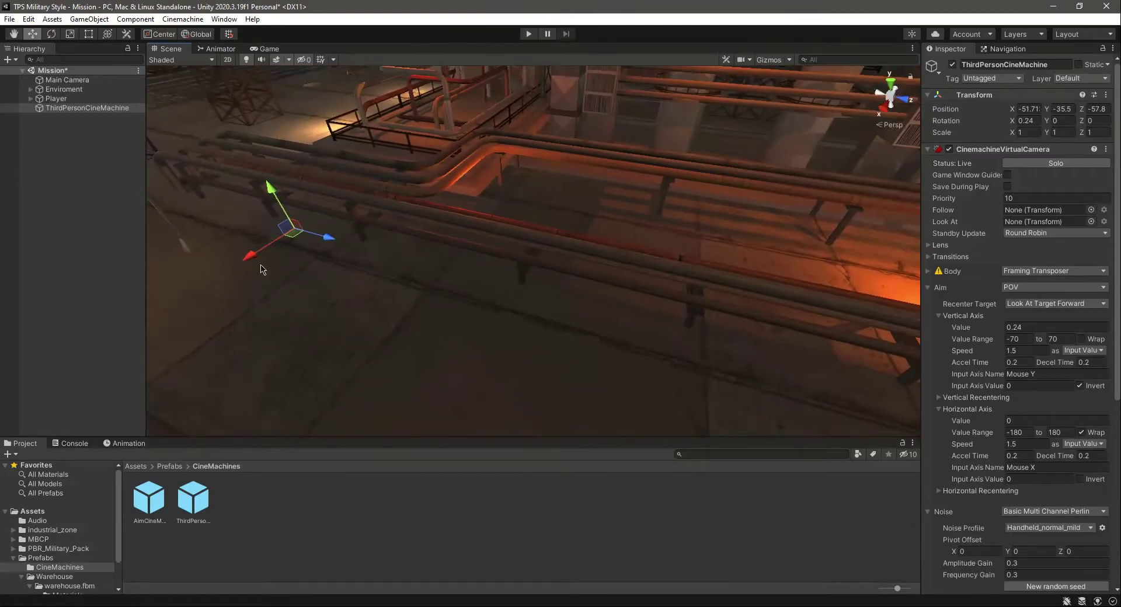
pyautogui.click(37, 205)
pyautogui.click(63, 108)
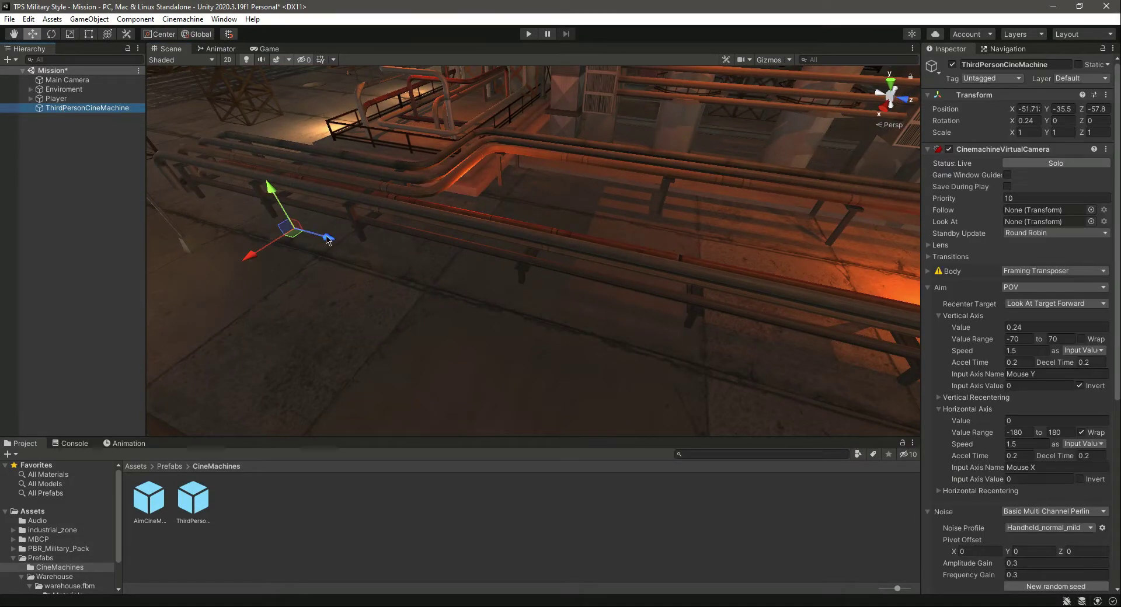
pyautogui.moveTo(327, 240); pyautogui.dragTo(711, 333)
pyautogui.press('f')
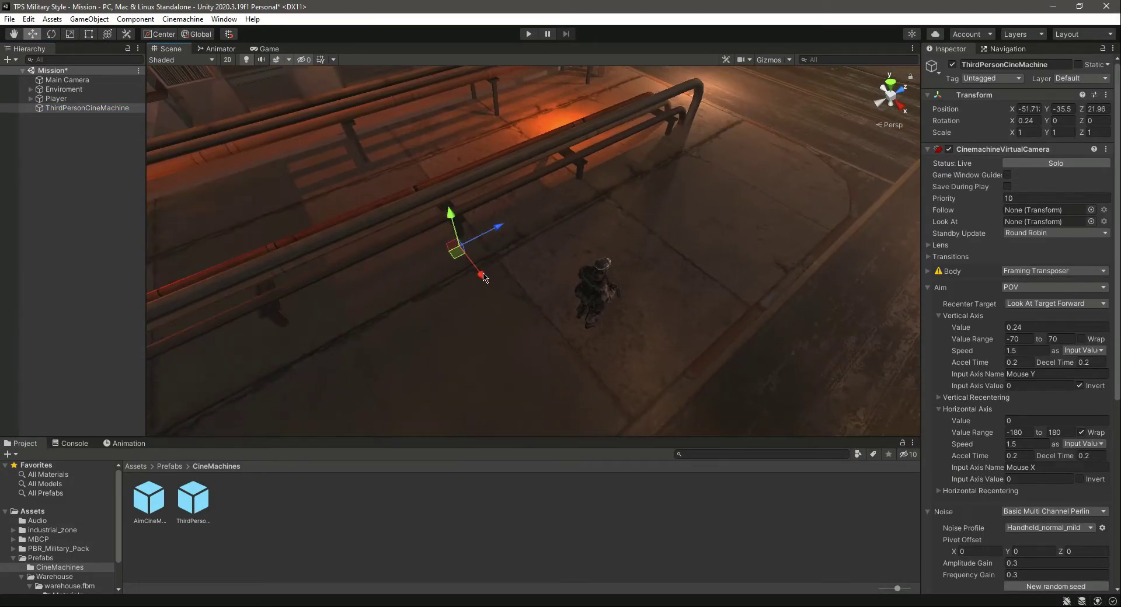
pyautogui.moveTo(483, 276); pyautogui.dragTo(520, 257)
pyautogui.moveTo(520, 257); pyautogui.dragTo(418, 390, button='right')
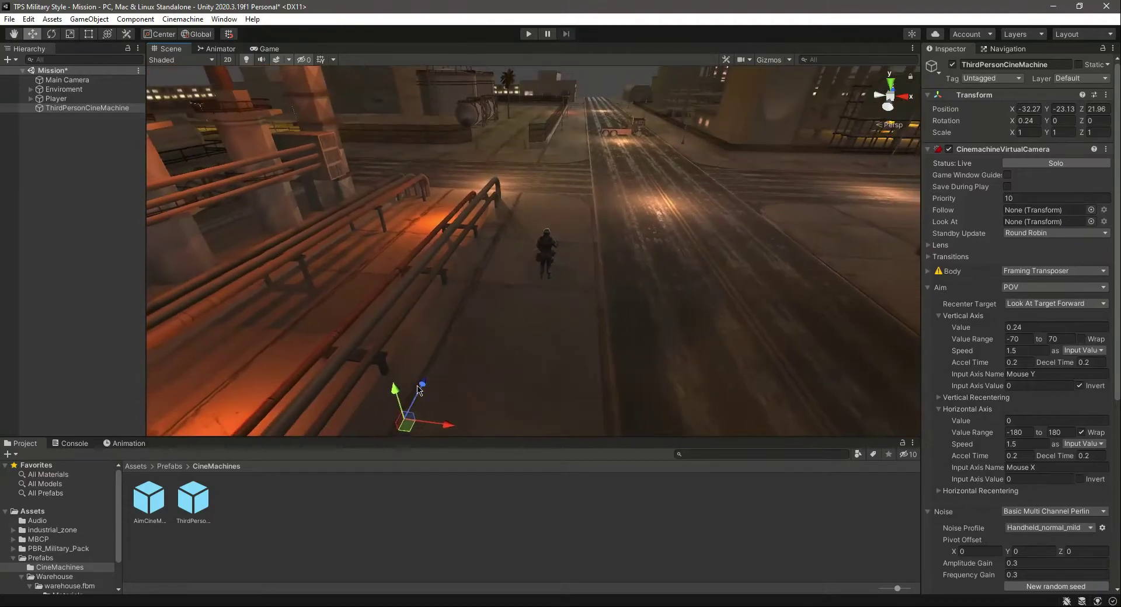
pyautogui.moveTo(418, 390); pyautogui.dragTo(549, 224)
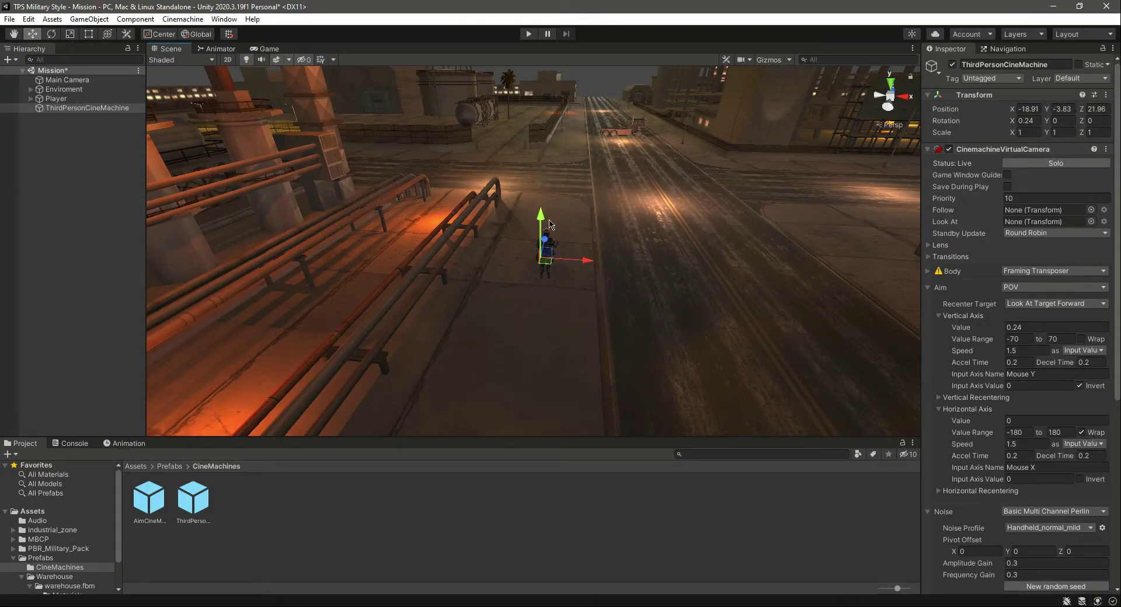
# - Frame the soldier in the Scene view and move ThirdPersonCineMachine to the view's centre, about X -21.93, Y -0.05, Z 13.38
pyautogui.moveTo(548, 224); pyautogui.dragTo(295, 331, button='right')
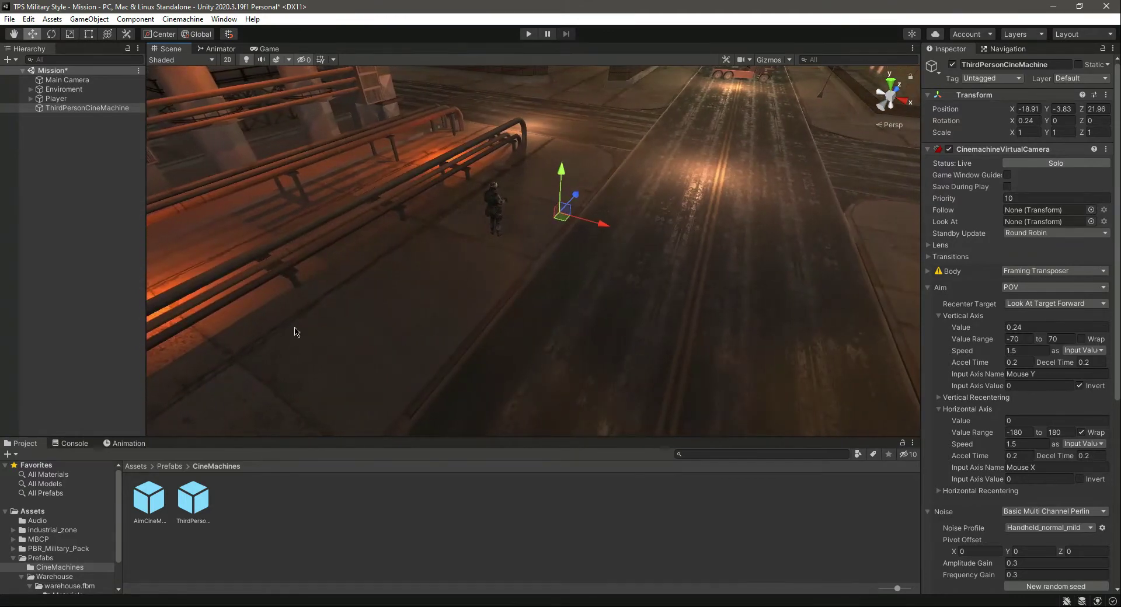
pyautogui.click(100, 179)
pyautogui.moveTo(733, 351); pyautogui.dragTo(631, 318, button='right')
pyautogui.click(88, 108)
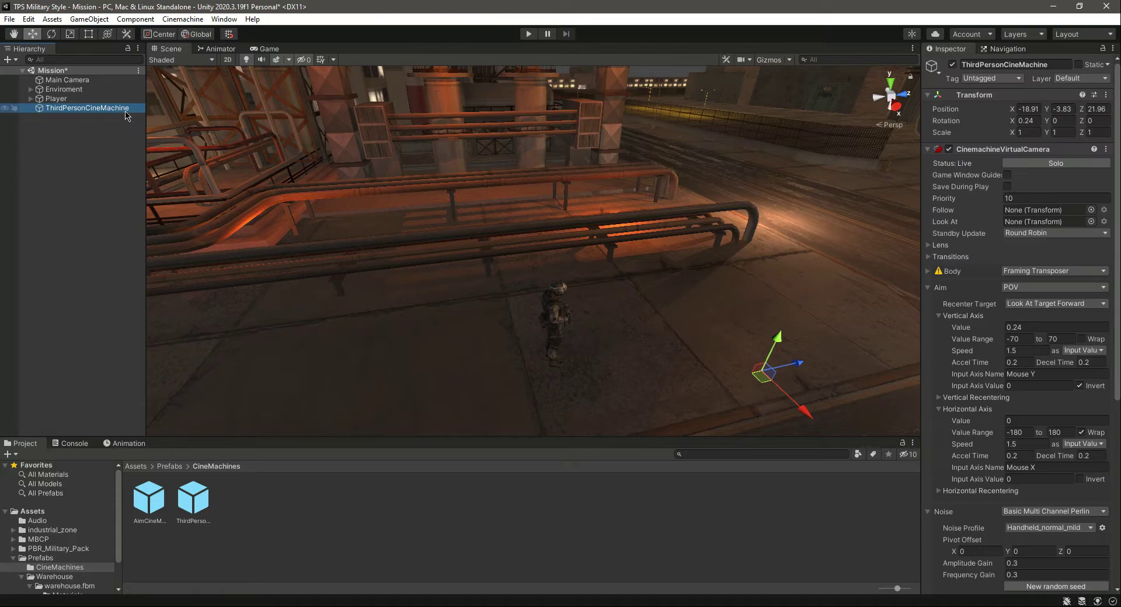
pyautogui.hotkey('ctrl', 'alt', 'f')
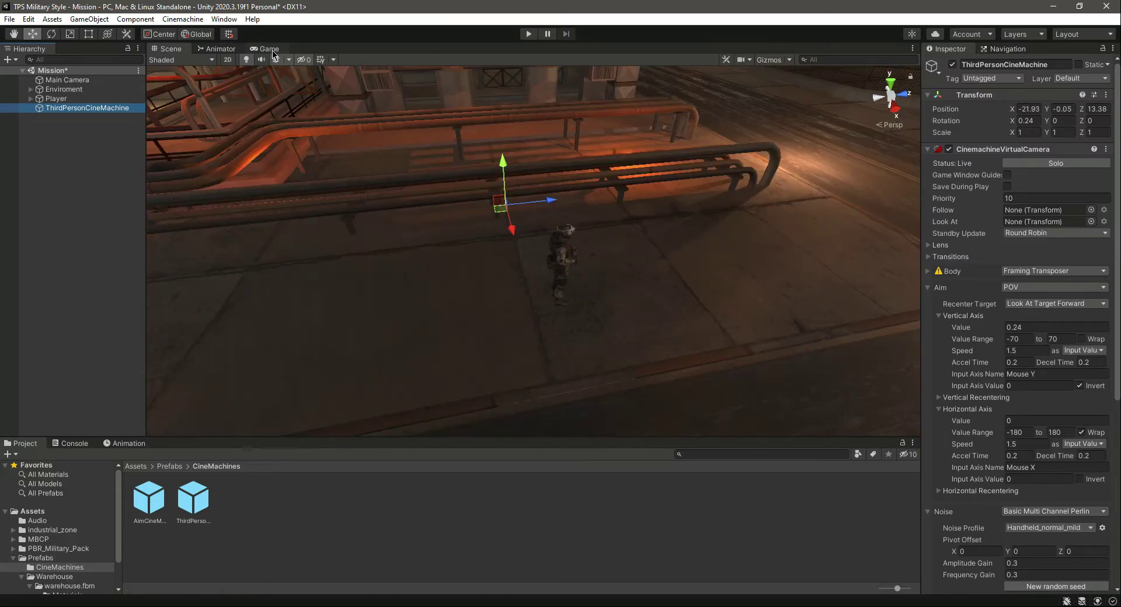
# - Dock the Game view beside the Scene view and move ThirdPersonCineMachine behind the soldier's head, to about X -17.87, Y 1.67
pyautogui.moveTo(273, 53); pyautogui.dragTo(849, 196)
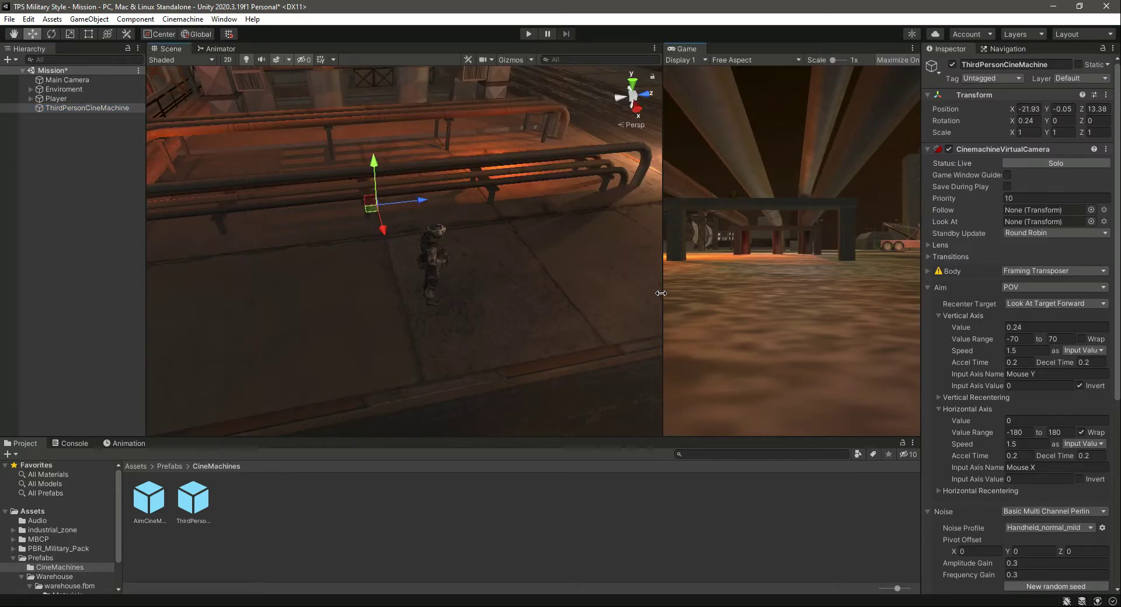
pyautogui.moveTo(661, 293); pyautogui.dragTo(608, 293)
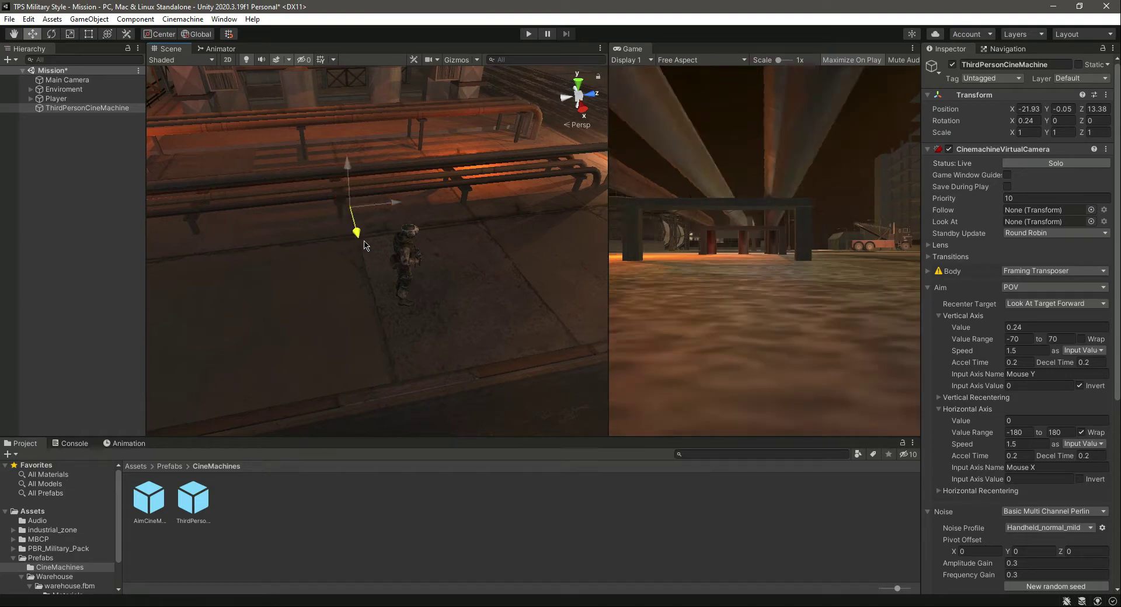
pyautogui.moveTo(364, 244); pyautogui.dragTo(407, 329)
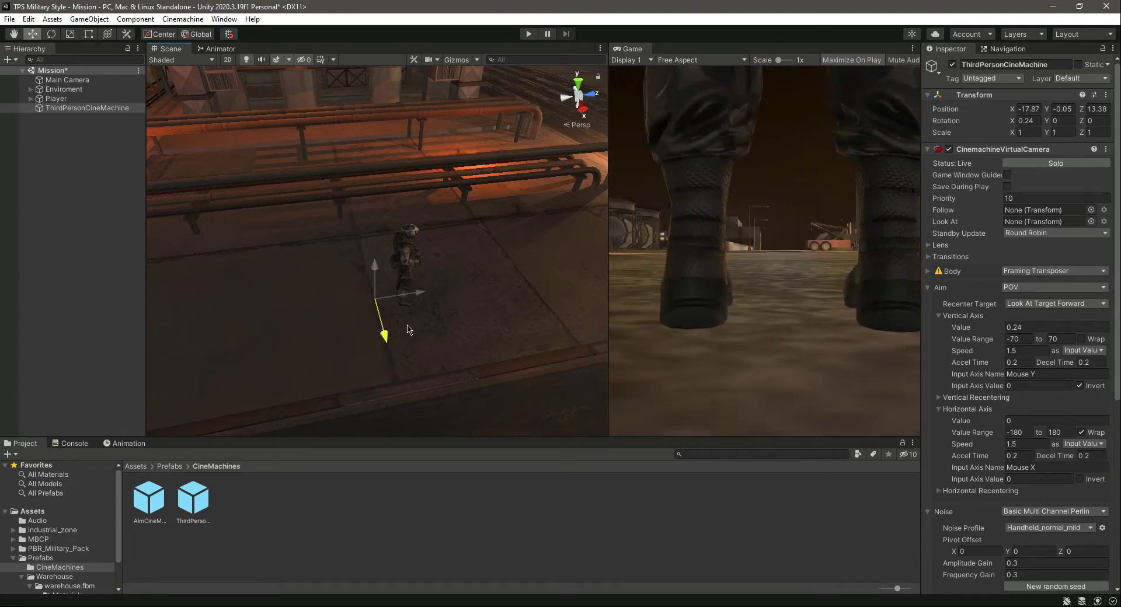
pyautogui.moveTo(378, 269); pyautogui.dragTo(392, 198)
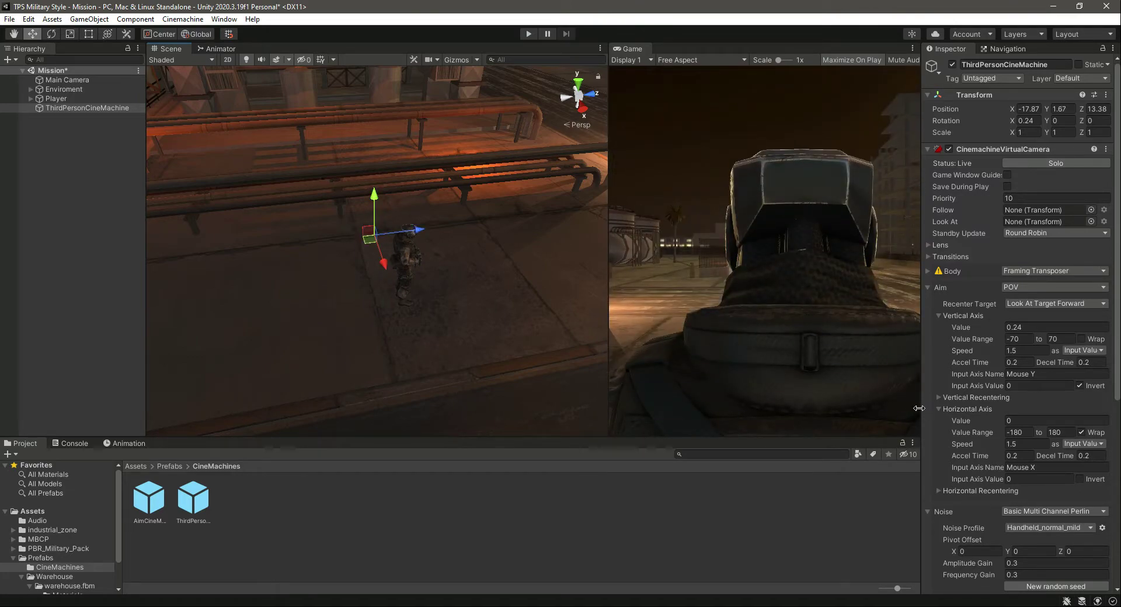
# - Enlarge the Game view and reposition ThirdPersonCineMachine to about X -17.11, Z 11.75, saving the scene between the moves
pyautogui.moveTo(921, 412); pyautogui.dragTo(960, 412)
pyautogui.moveTo(637, 372); pyautogui.dragTo(508, 373)
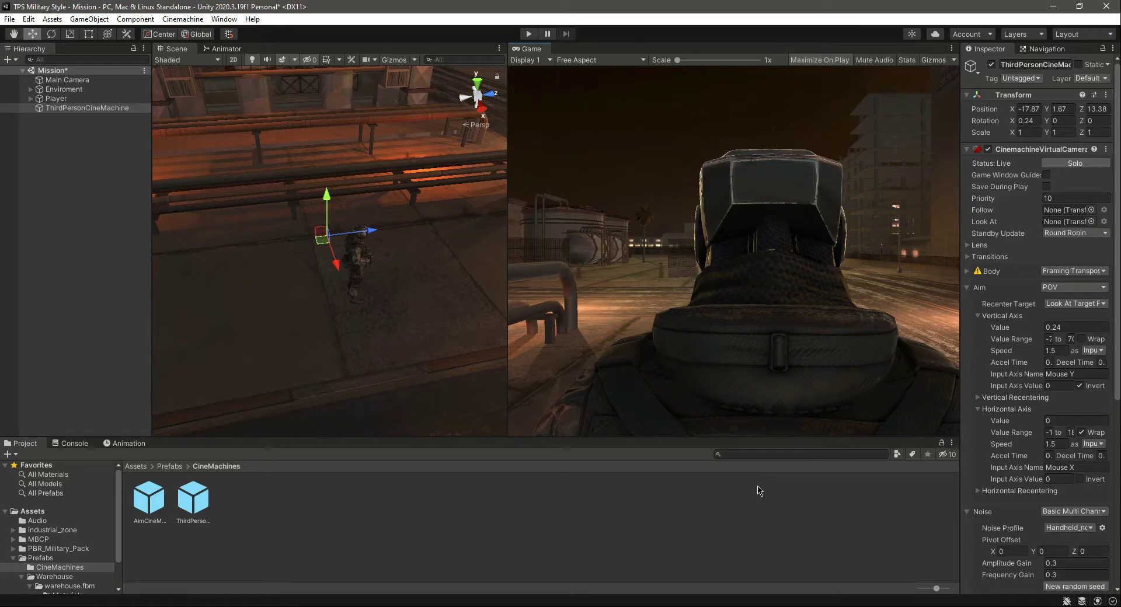
pyautogui.moveTo(506, 266); pyautogui.dragTo(241, 256)
pyautogui.moveTo(180, 217)
pyautogui.mouseDown()
pyautogui.moveTo(185, 194)
pyautogui.moveTo(193, 207)
pyautogui.mouseUp()
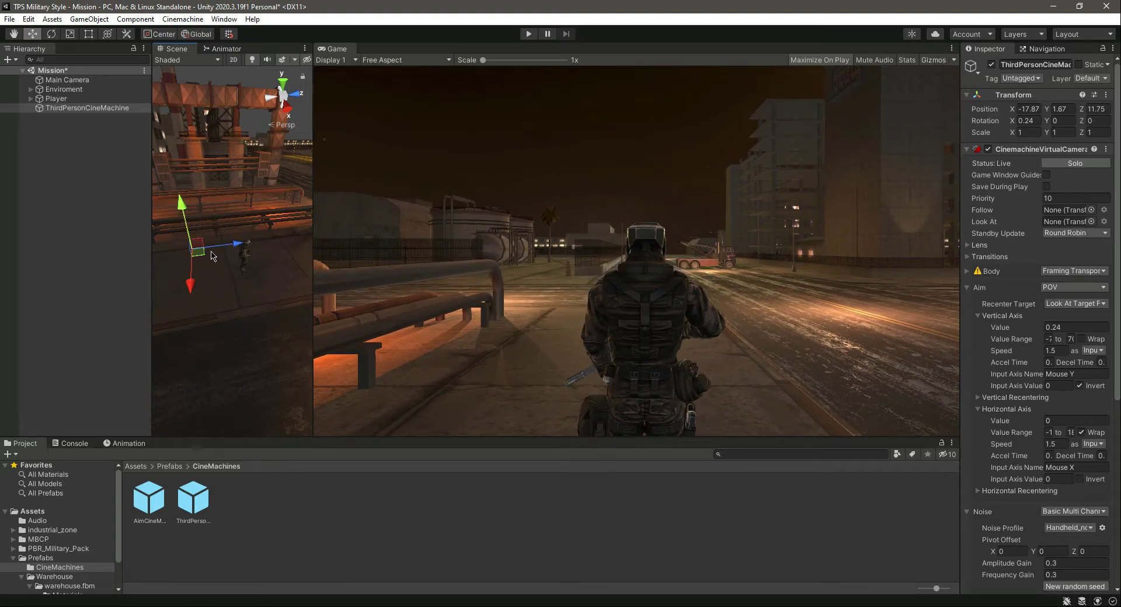
pyautogui.hotkey('ctrl', 's')
pyautogui.moveTo(191, 285); pyautogui.dragTo(191, 303)
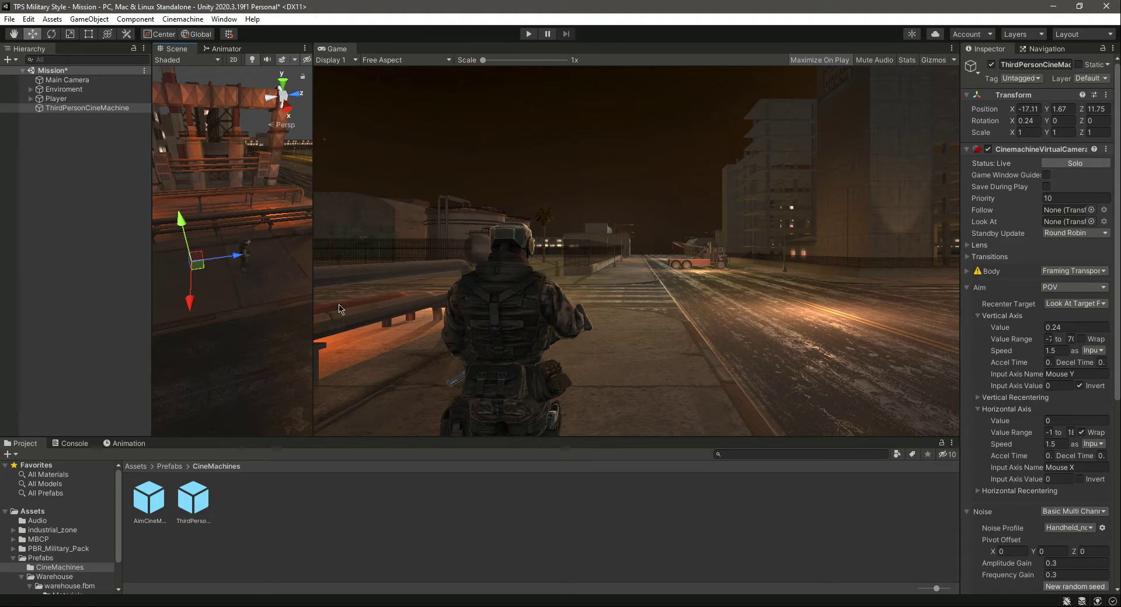
# - Undock the Game view as a floating window, resize it and place it below the camera and soldier in the Scene view
pyautogui.moveTo(337, 48); pyautogui.dragTo(429, 181)
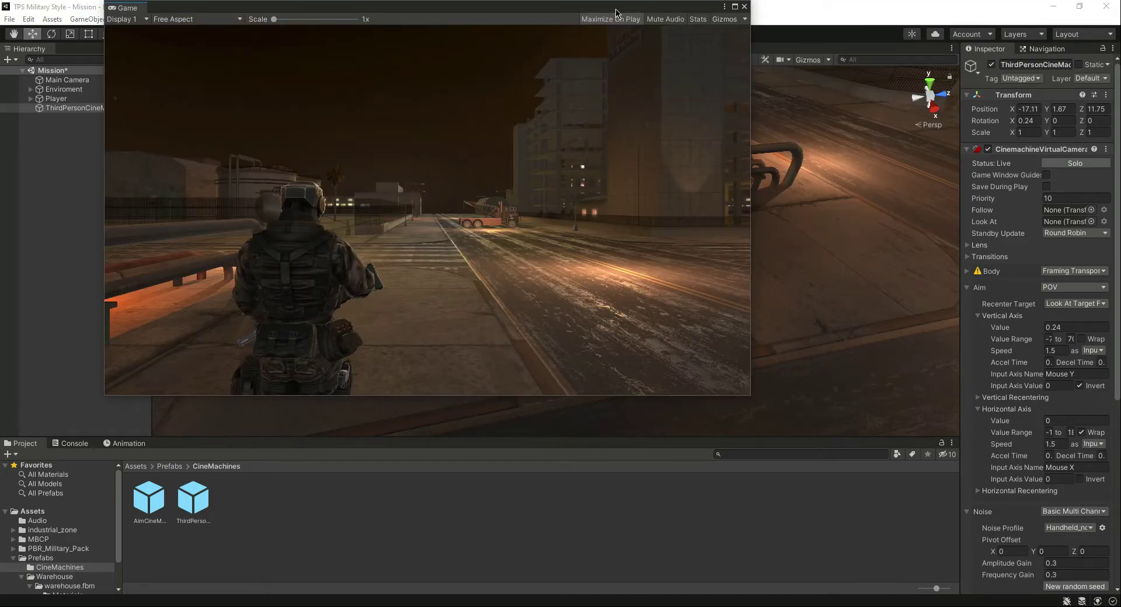
pyautogui.moveTo(616, 13); pyautogui.dragTo(811, 87)
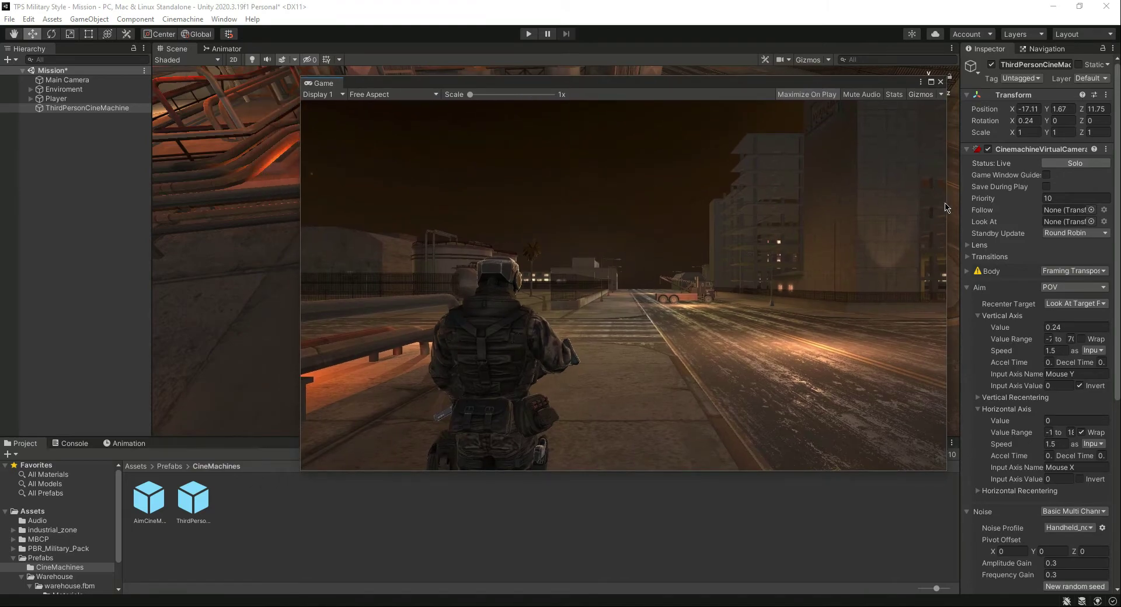
pyautogui.moveTo(949, 205); pyautogui.dragTo(1120, 245)
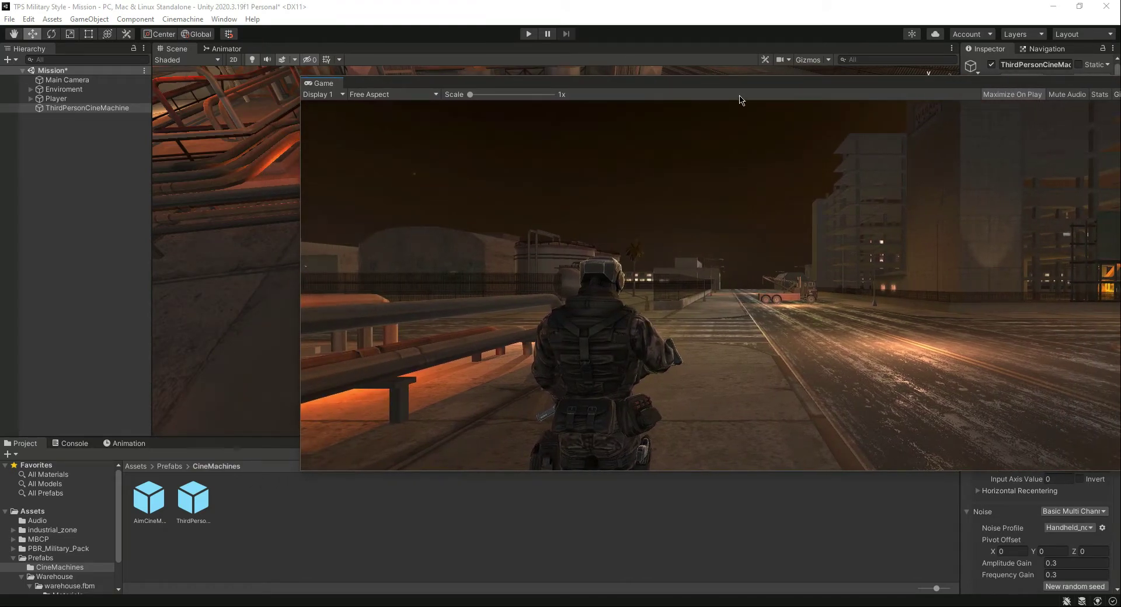
pyautogui.moveTo(740, 85); pyautogui.dragTo(701, 79)
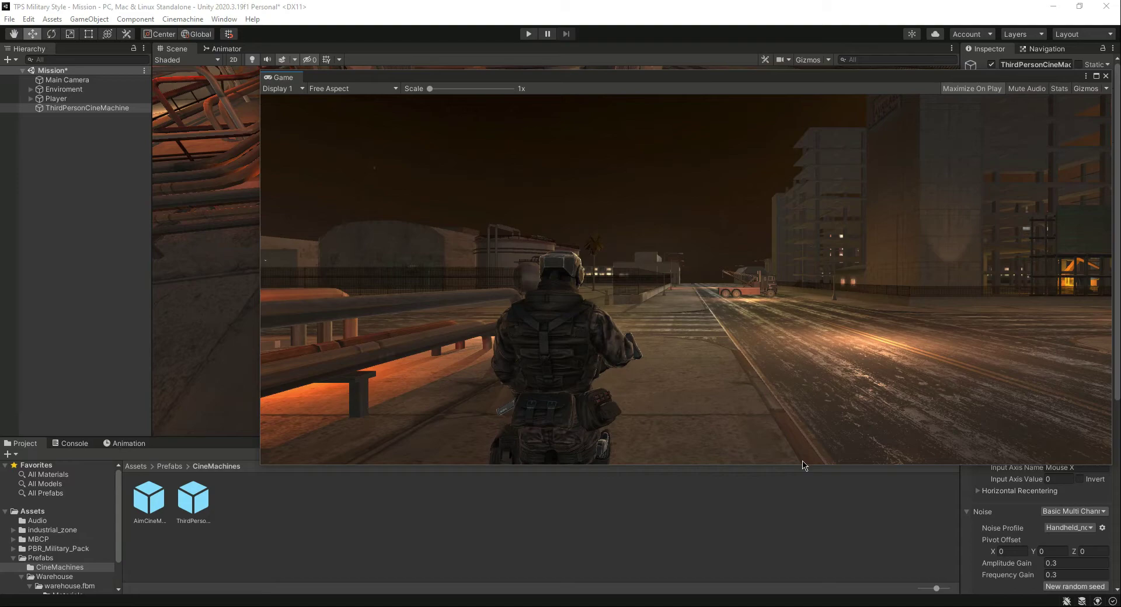
pyautogui.moveTo(813, 466); pyautogui.dragTo(813, 521)
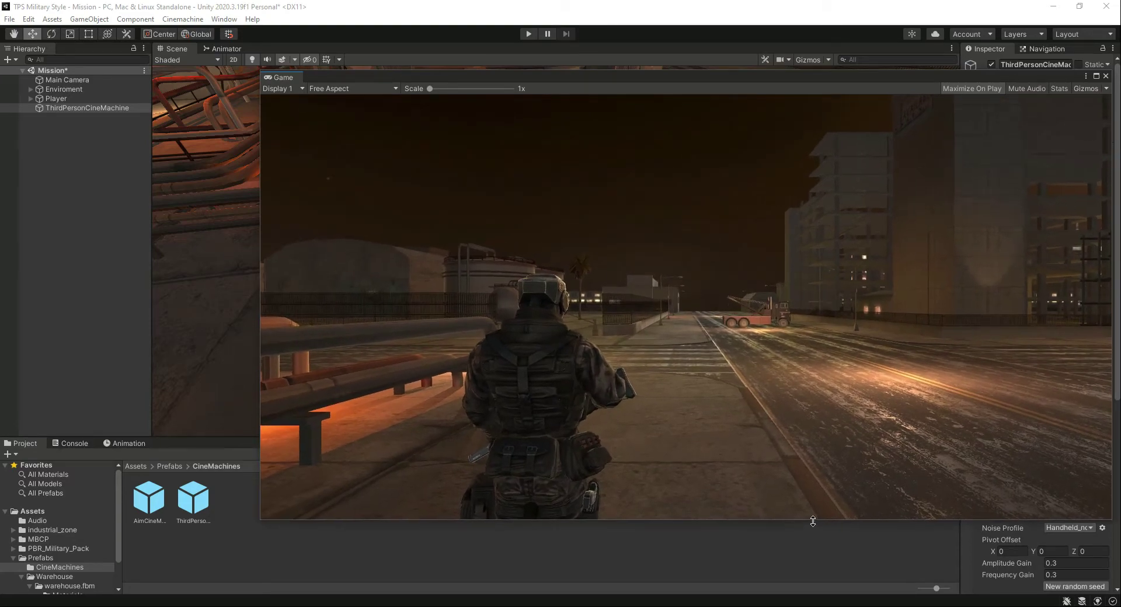
pyautogui.moveTo(262, 226); pyautogui.dragTo(88, 220)
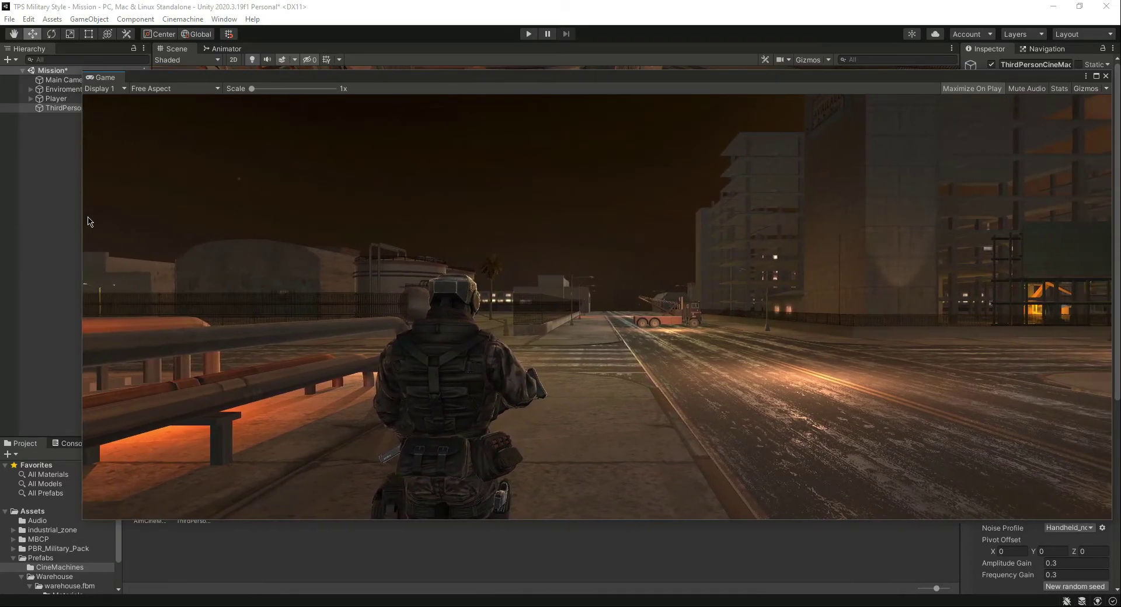
pyautogui.moveTo(551, 82); pyautogui.dragTo(527, 70)
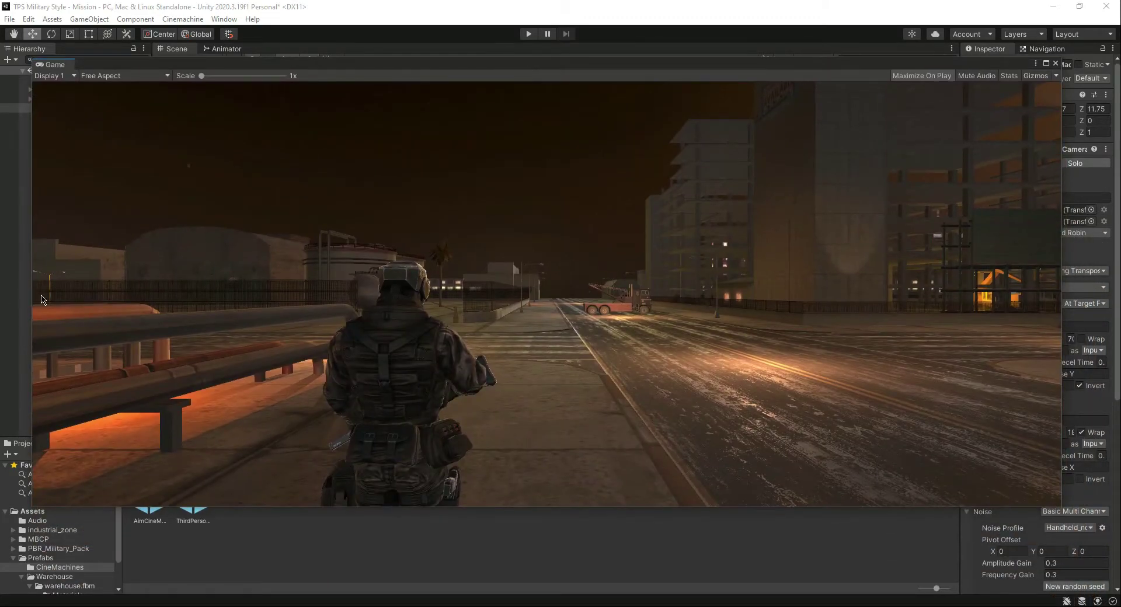
pyautogui.moveTo(30, 295); pyautogui.dragTo(313, 295)
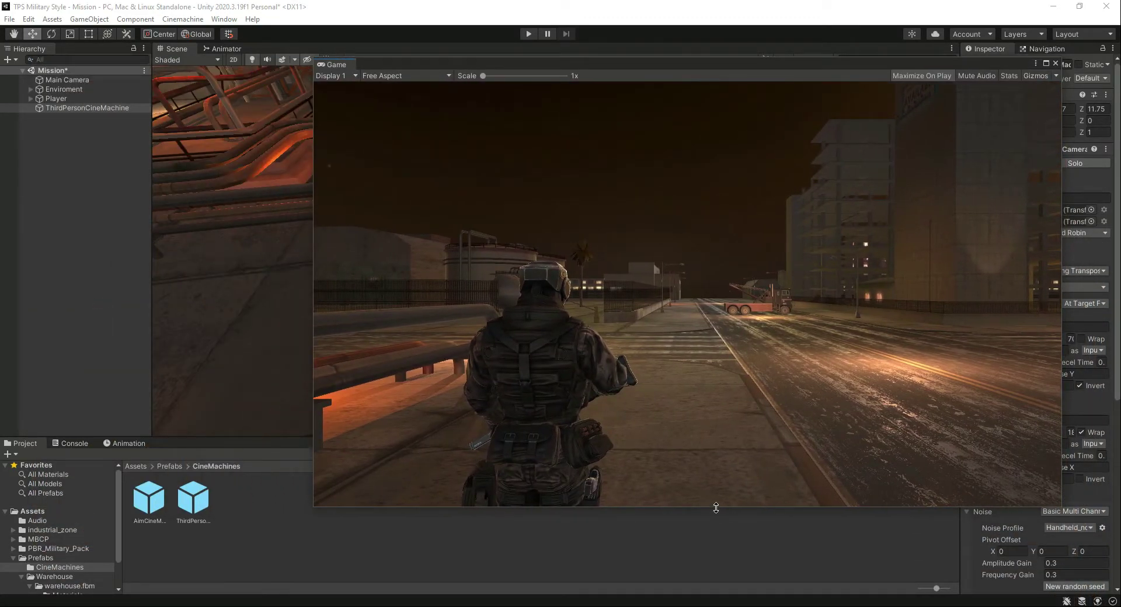
pyautogui.moveTo(716, 507); pyautogui.dragTo(755, 354)
pyautogui.moveTo(733, 69); pyautogui.dragTo(704, 313)
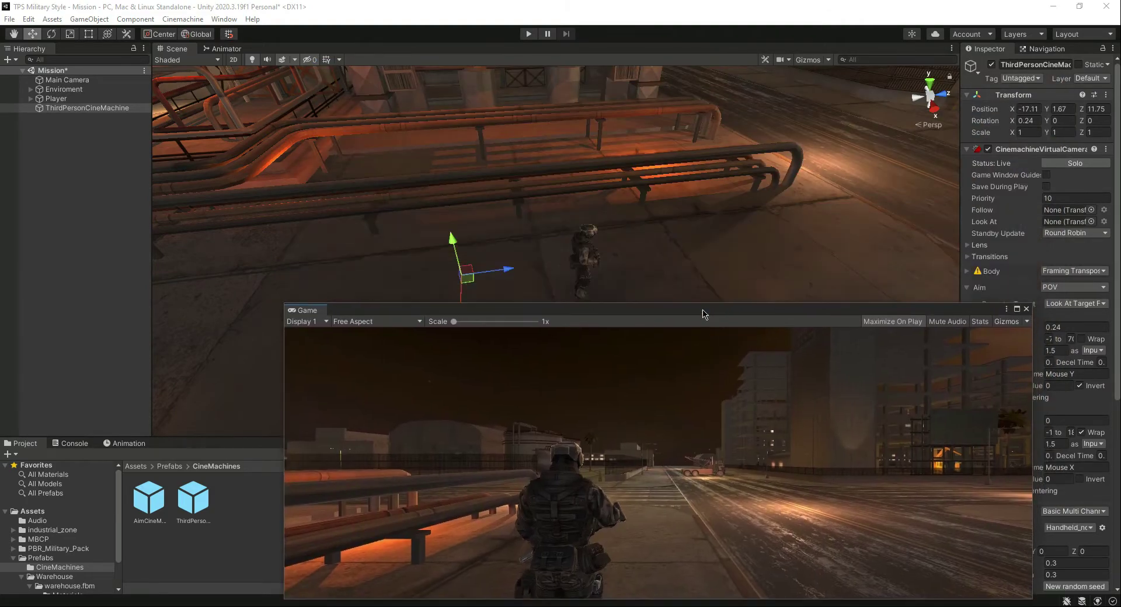
# - Fine-tune ThirdPersonCineMachine's position to about X -17.06, Y 1.789, Z 12.052 and check the framing in a maximized Game view
pyautogui.click(519, 276)
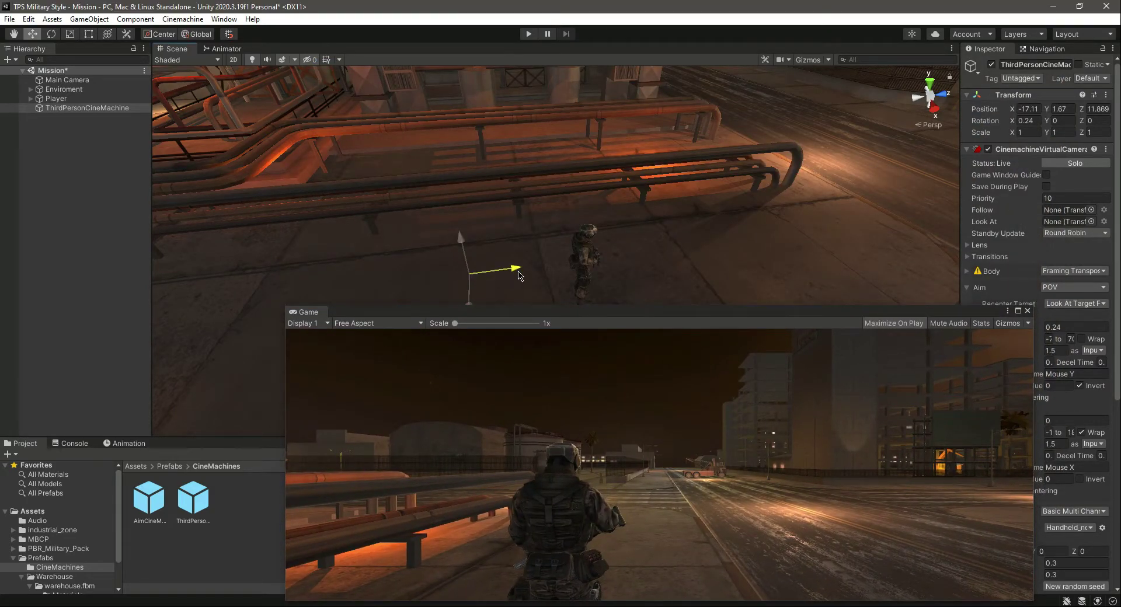
pyautogui.moveTo(519, 276)
pyautogui.mouseDown()
pyautogui.moveTo(546, 278)
pyautogui.moveTo(525, 269)
pyautogui.mouseUp()
pyautogui.moveTo(469, 243); pyautogui.dragTo(468, 234)
pyautogui.moveTo(476, 299); pyautogui.dragTo(475, 305)
pyautogui.moveTo(525, 269); pyautogui.dragTo(529, 269)
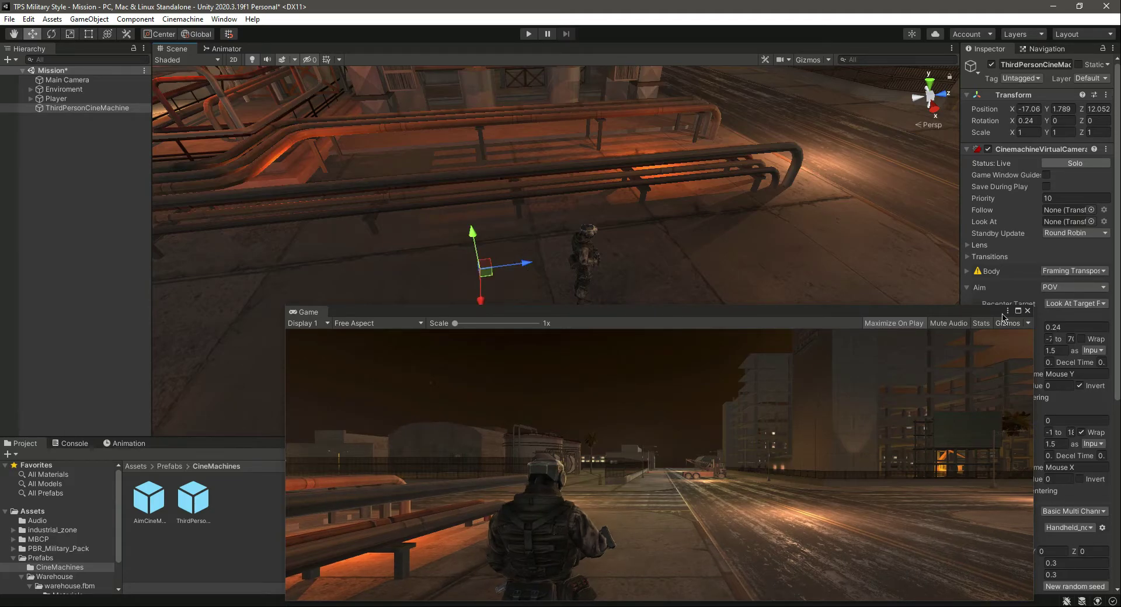
pyautogui.click(1020, 311)
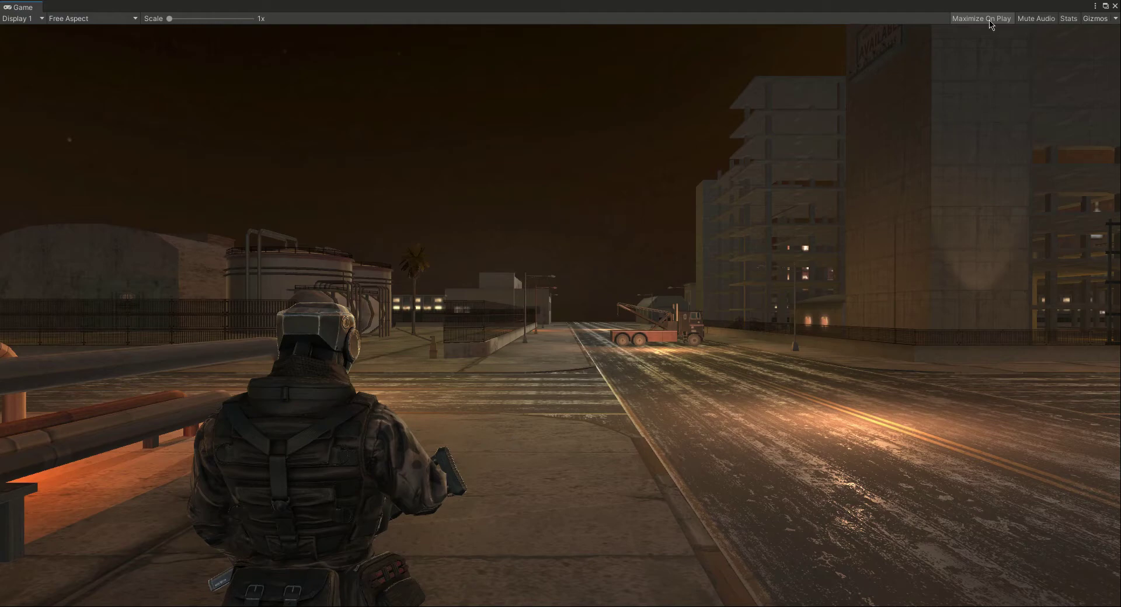
pyautogui.click(1105, 6)
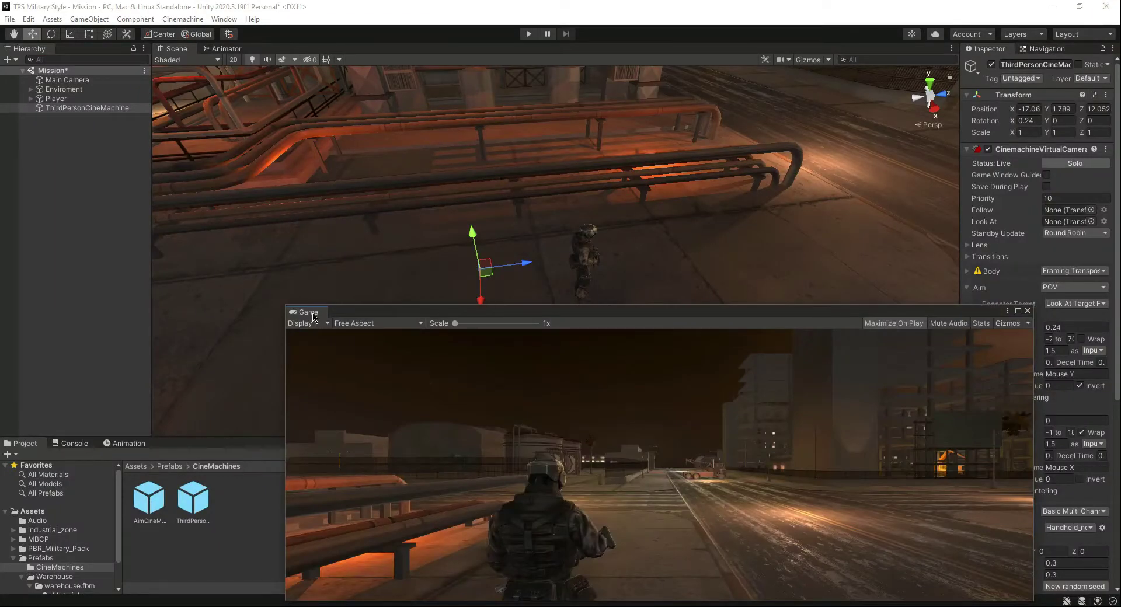
# - Dock the Game view beside the Scene view again and widen the Inspector with ThirdPersonCineMachine selected
pyautogui.moveTo(313, 317); pyautogui.dragTo(574, 163)
pyautogui.moveTo(761, 153); pyautogui.dragTo(826, 189)
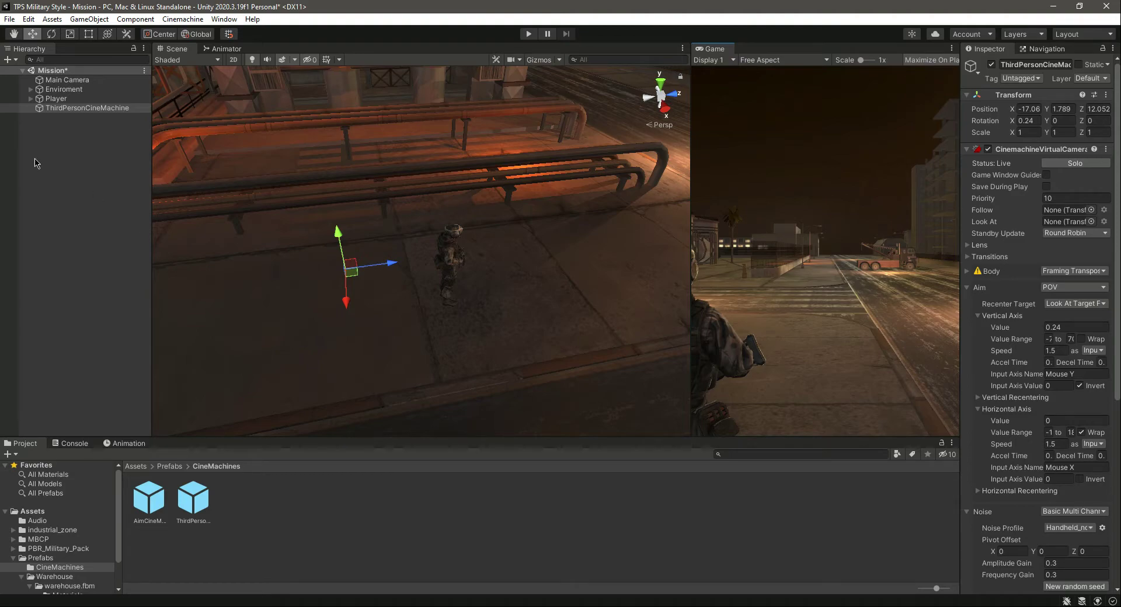
pyautogui.click(54, 156)
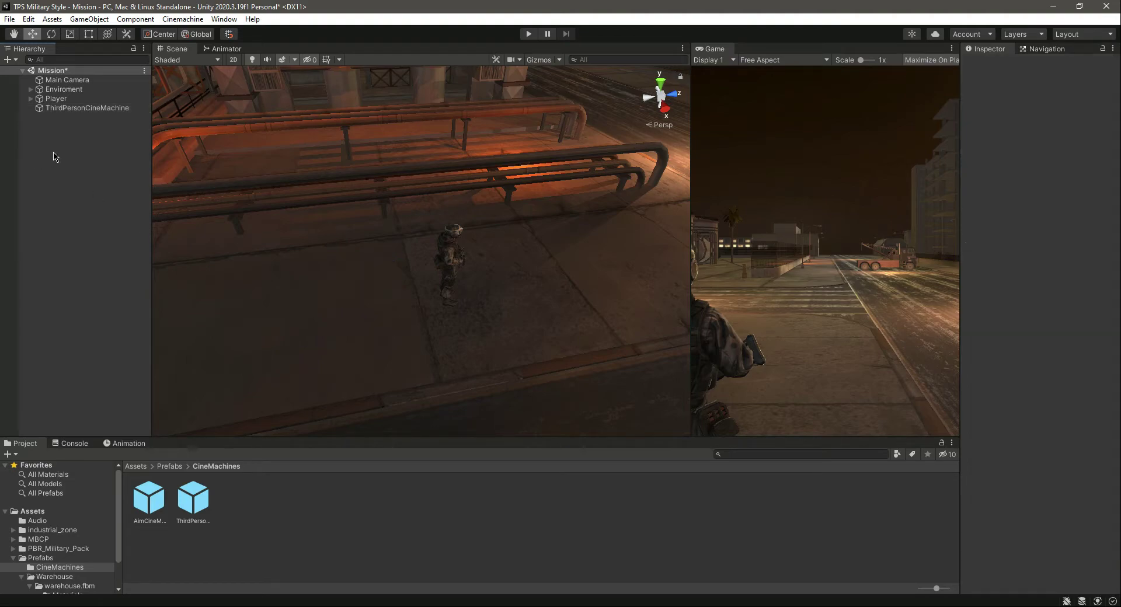
pyautogui.click(80, 108)
pyautogui.moveTo(958, 325); pyautogui.dragTo(852, 325)
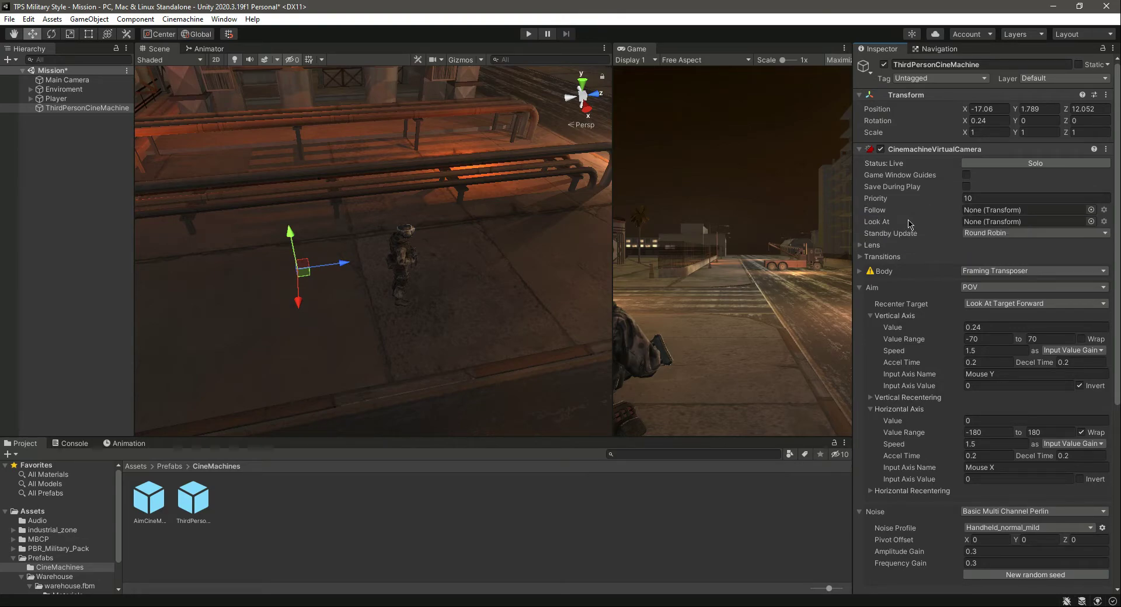
# - Assign Player as the Follow and Look At target of ThirdPersonCineMachine, widen the Game view and save the scene
pyautogui.click(56, 99)
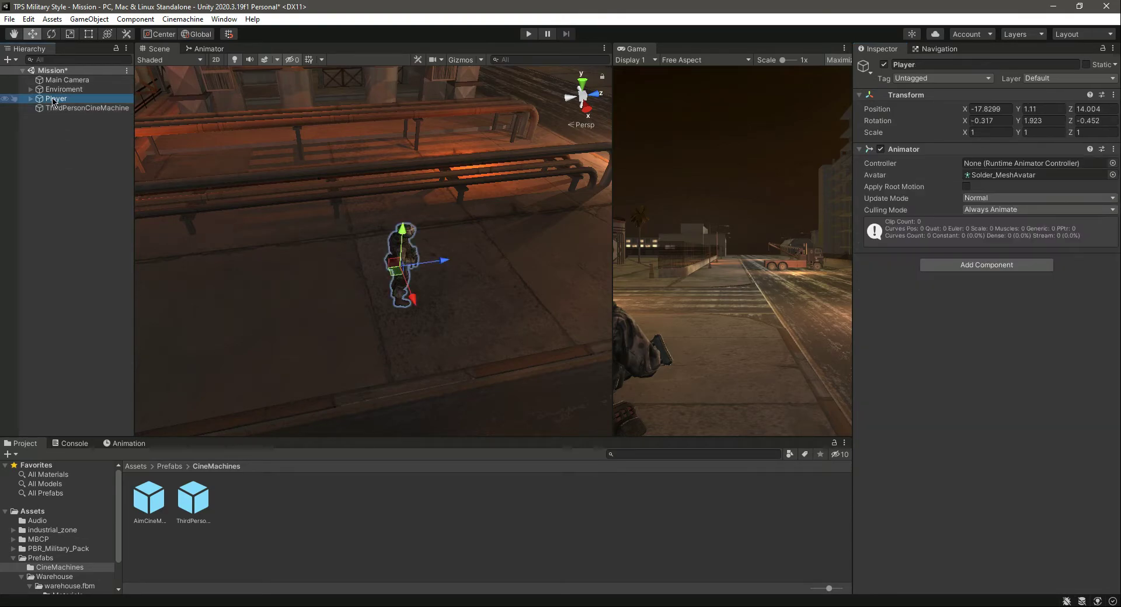
pyautogui.click(65, 108)
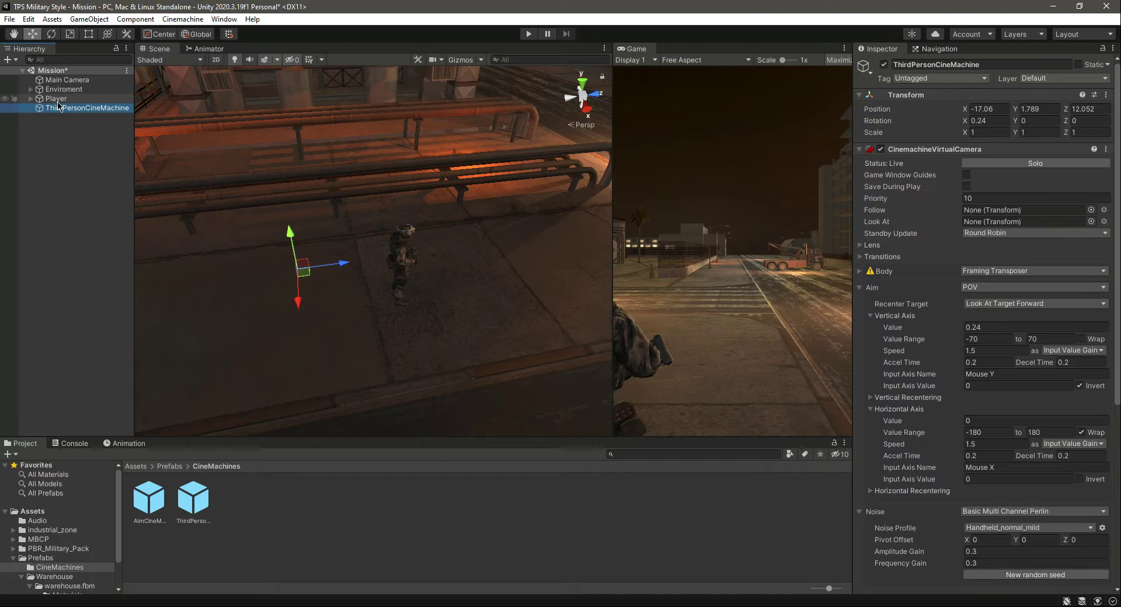
pyautogui.moveTo(919, 231); pyautogui.dragTo(993, 211)
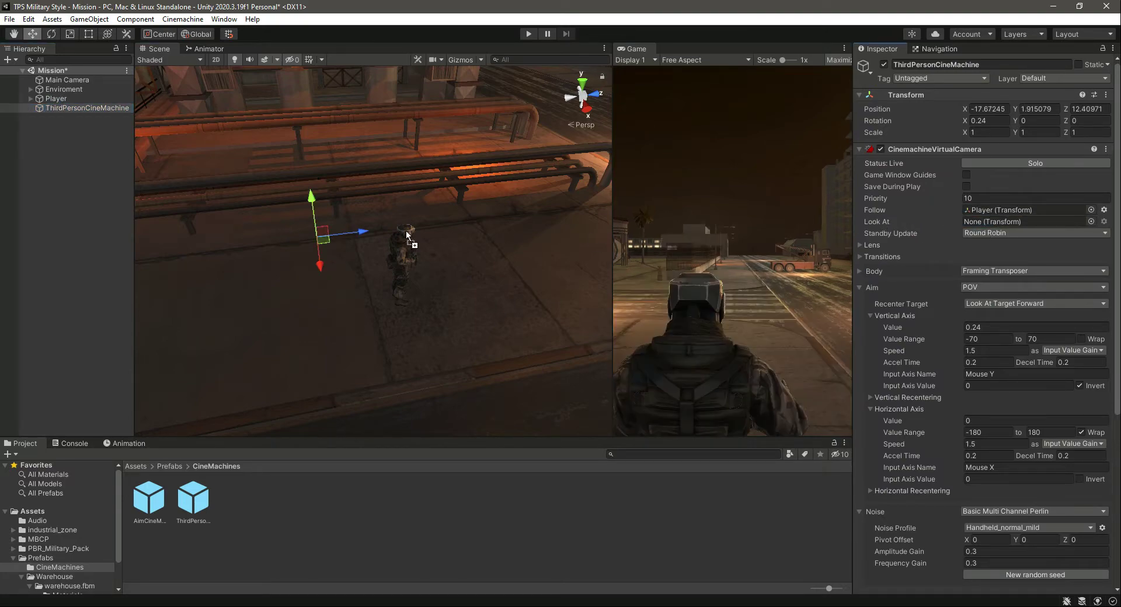
pyautogui.moveTo(57, 99); pyautogui.dragTo(1007, 222)
pyautogui.moveTo(610, 292); pyautogui.dragTo(482, 292)
pyautogui.hotkey('ctrl', 's')
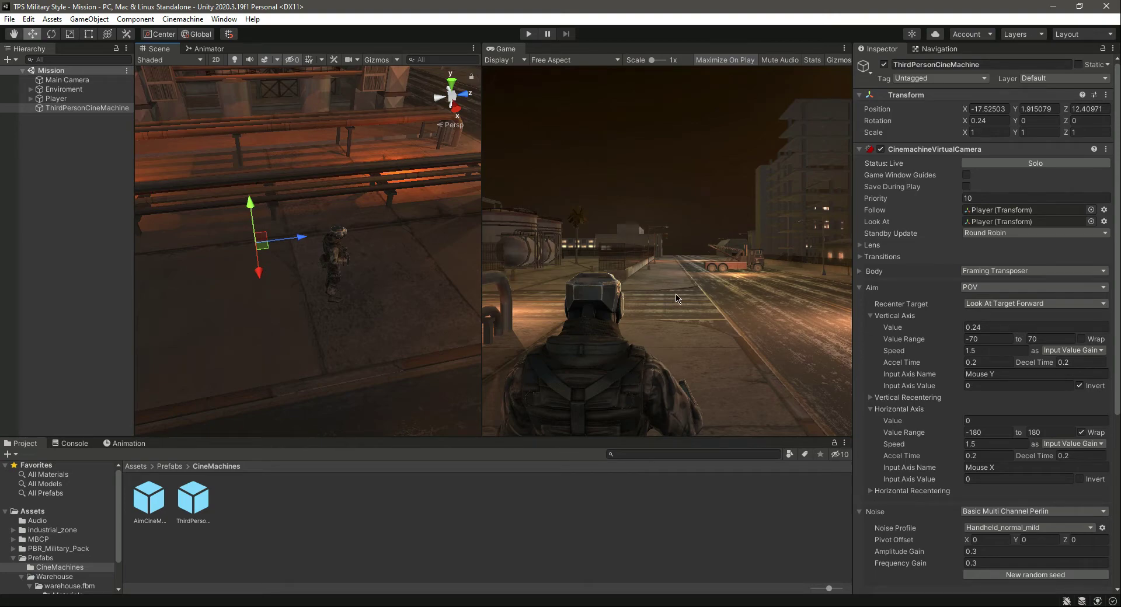
# - Turn on Game Window Guides for ThirdPersonCineMachine and play-test the camera around the soldier in an enlarged Game view
pyautogui.click(966, 176)
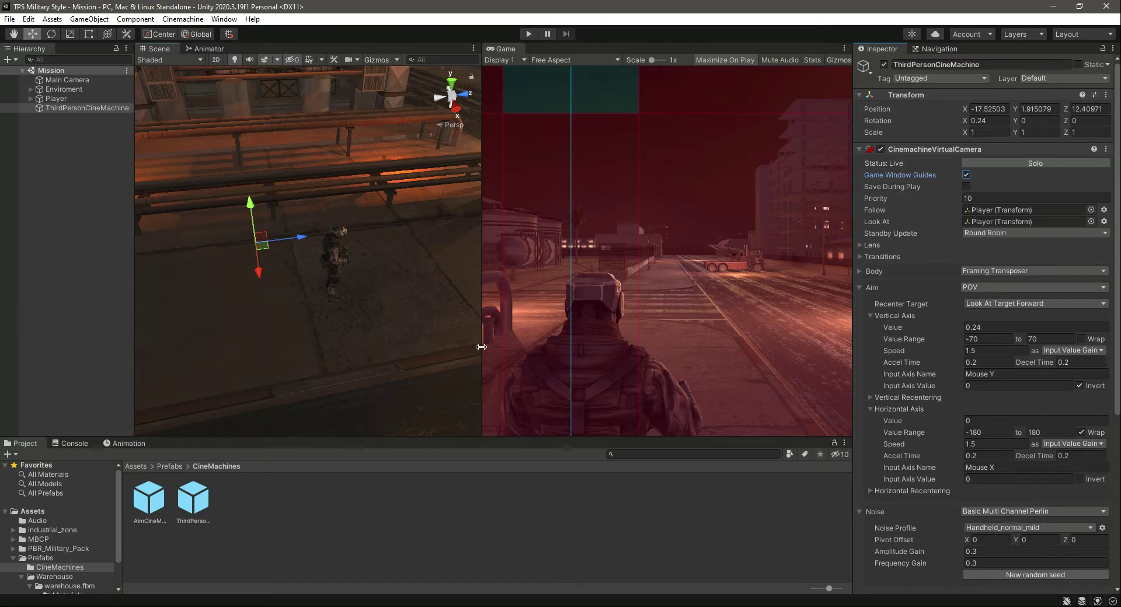
pyautogui.moveTo(480, 351); pyautogui.dragTo(318, 350)
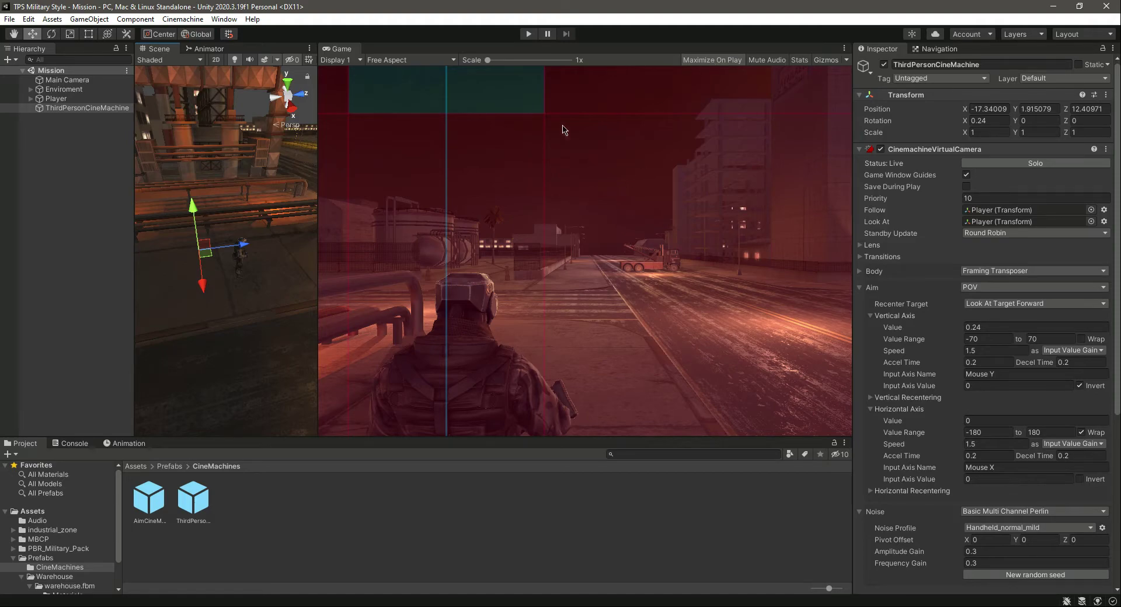
pyautogui.click(528, 33)
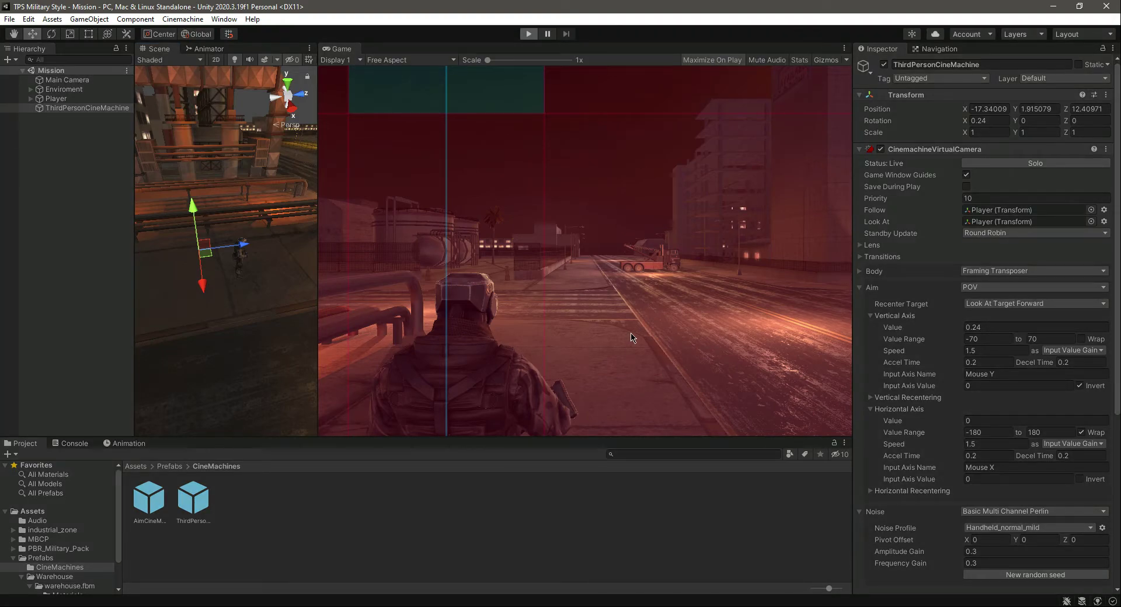
pyautogui.hotkey('shift', 'space')
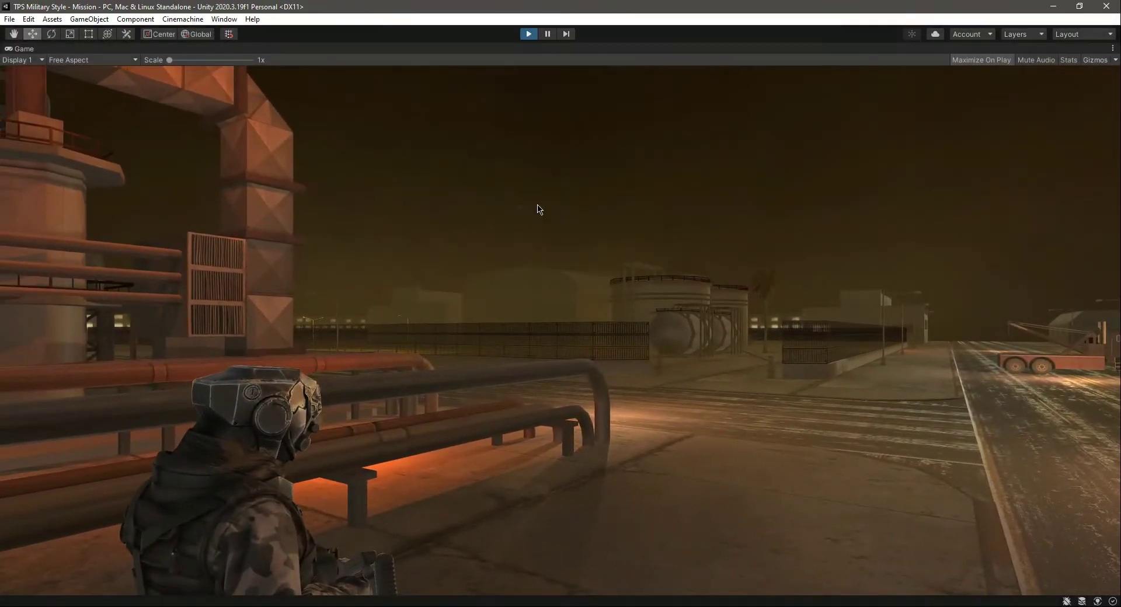
pyautogui.hotkey('ctrl', 'p')
pyautogui.click(65, 165)
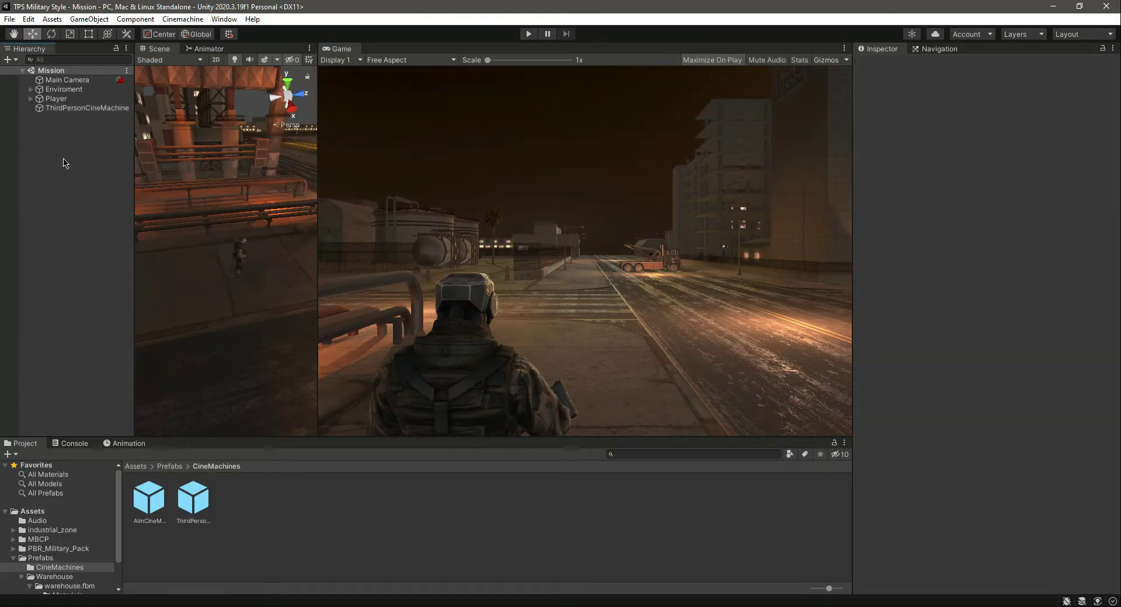
# - Compare the AimCineMachine and ThirdPersonCineMachine prefabs and look over the available Cinemachine camera types
pyautogui.click(148, 497)
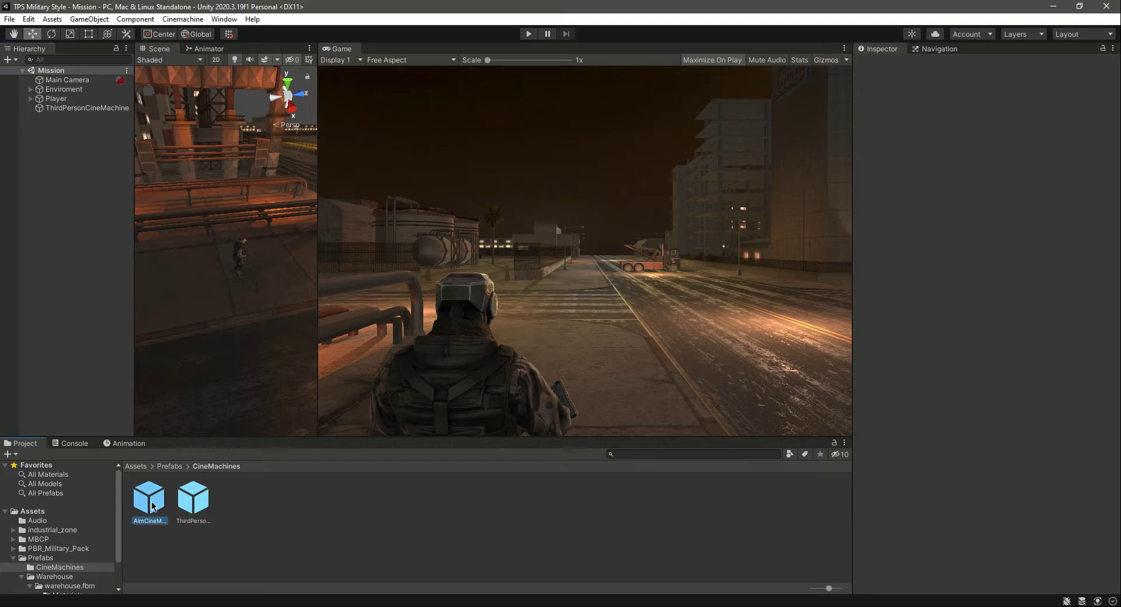
pyautogui.click(193, 498)
pyautogui.click(346, 541)
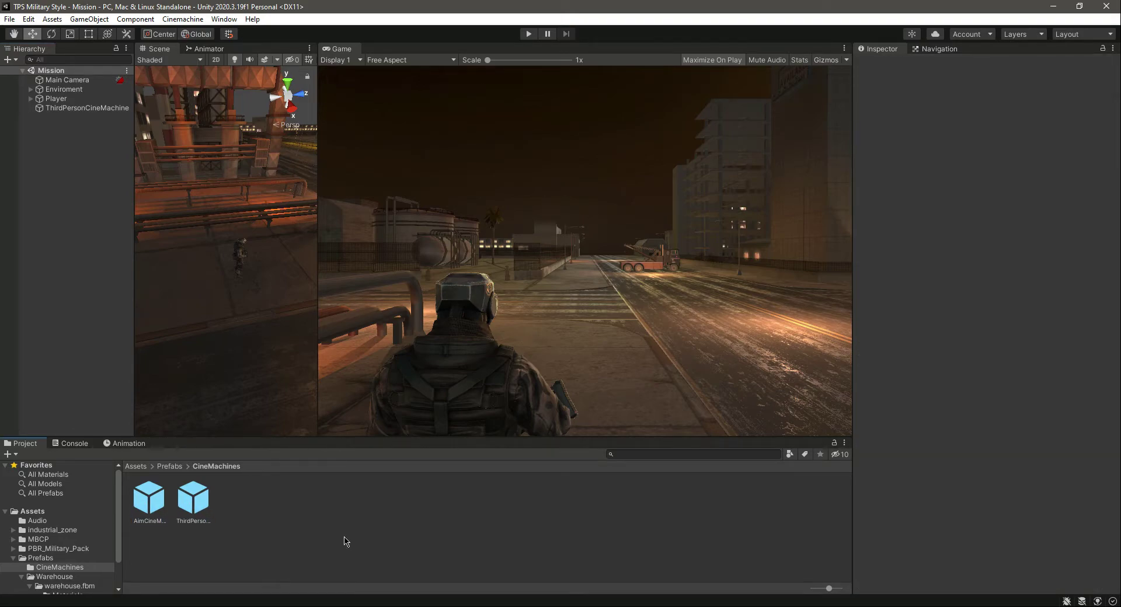
pyautogui.click(149, 497)
pyautogui.click(192, 498)
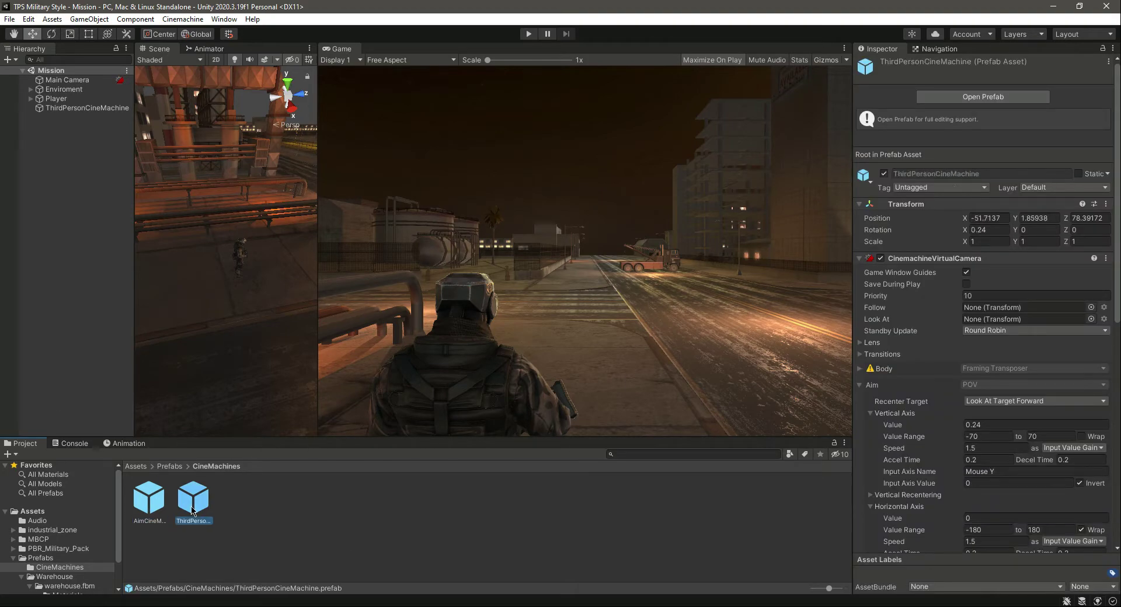
pyautogui.click(149, 497)
pyautogui.click(316, 512)
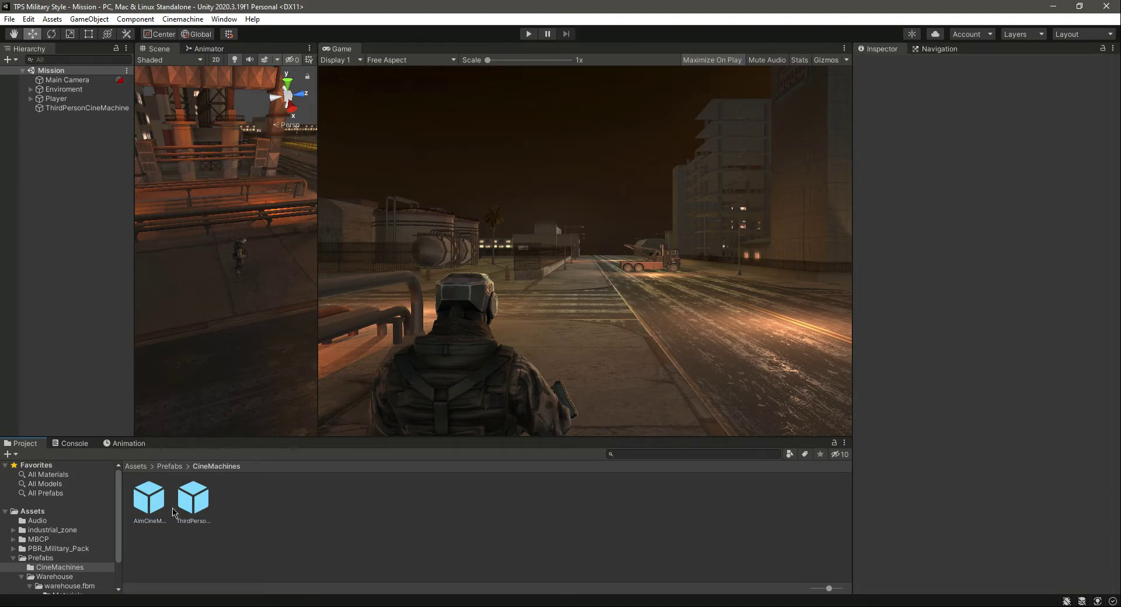
pyautogui.click(153, 502)
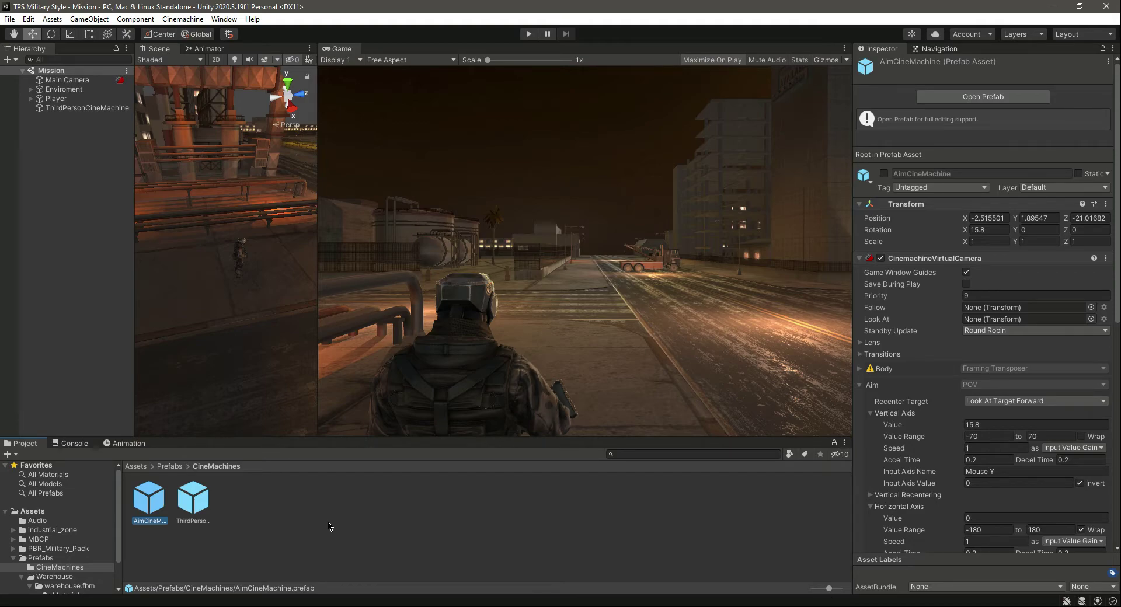
pyautogui.click(180, 19)
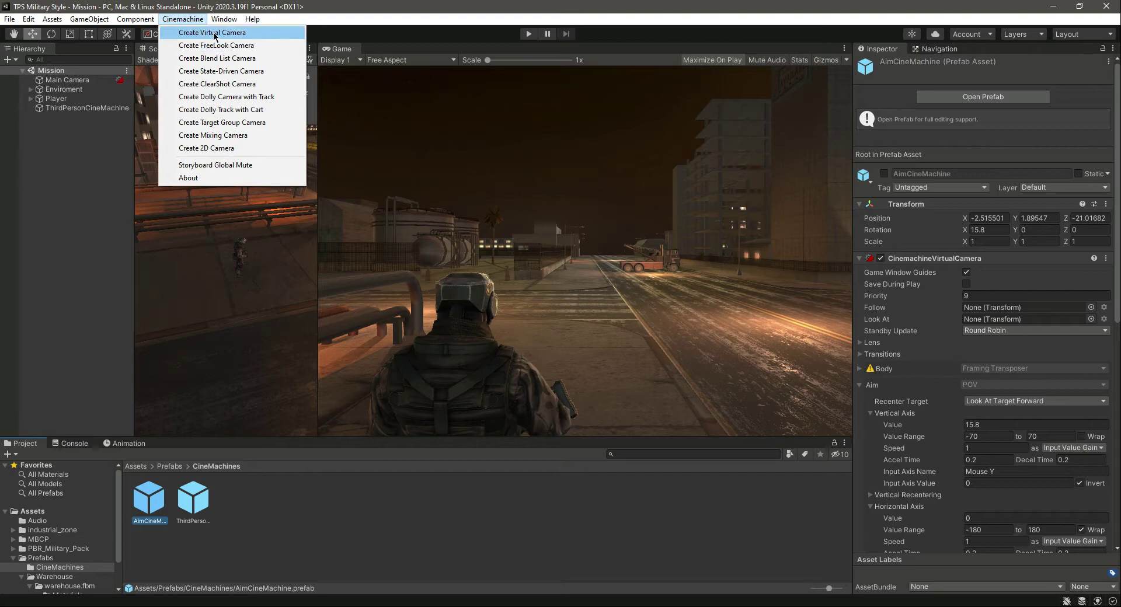
pyautogui.click(71, 228)
# - Examine the Aim, Noise and Cinemachine Collider settings of the AimCineMachine prefab and the scene's ThirdPersonCineMachine
pyautogui.click(146, 502)
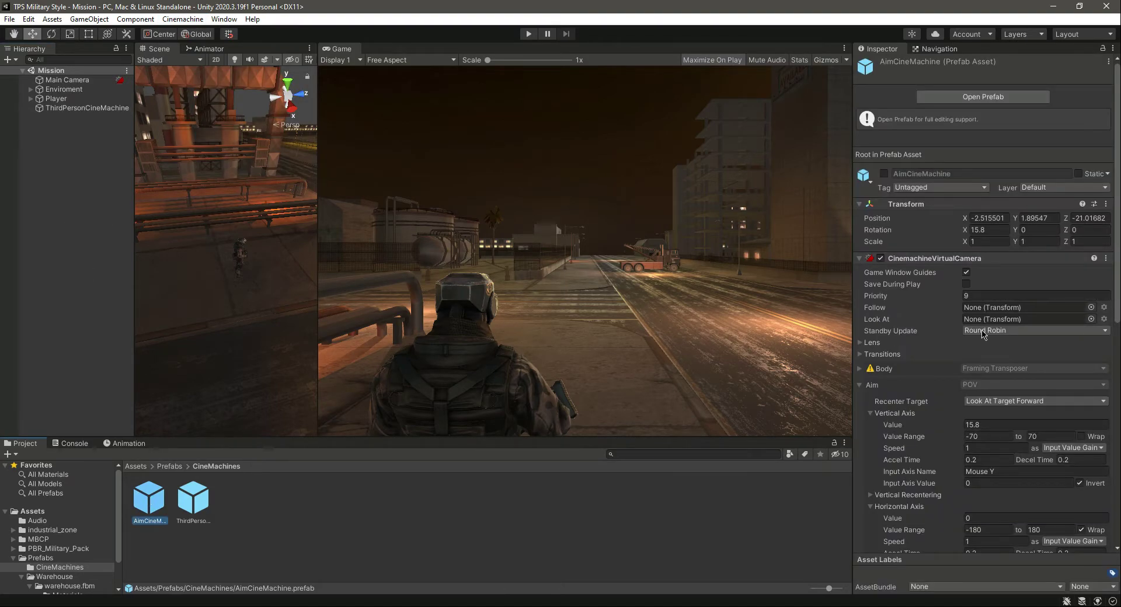
pyautogui.scroll(-10, 955, 418)
pyautogui.scroll(8, 953, 239)
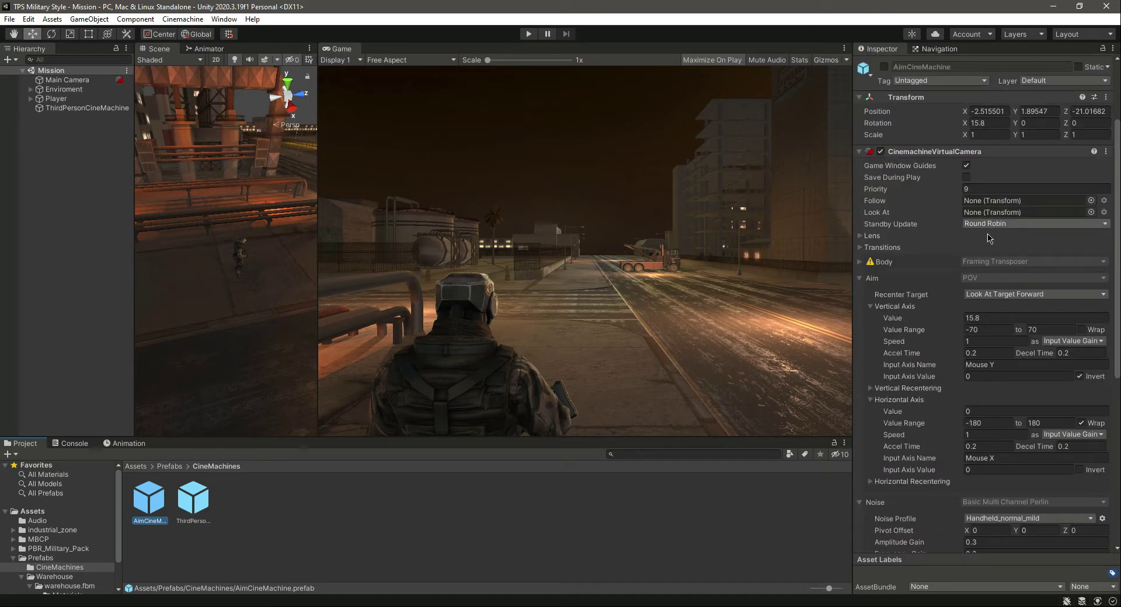
pyautogui.scroll(-2, 934, 384)
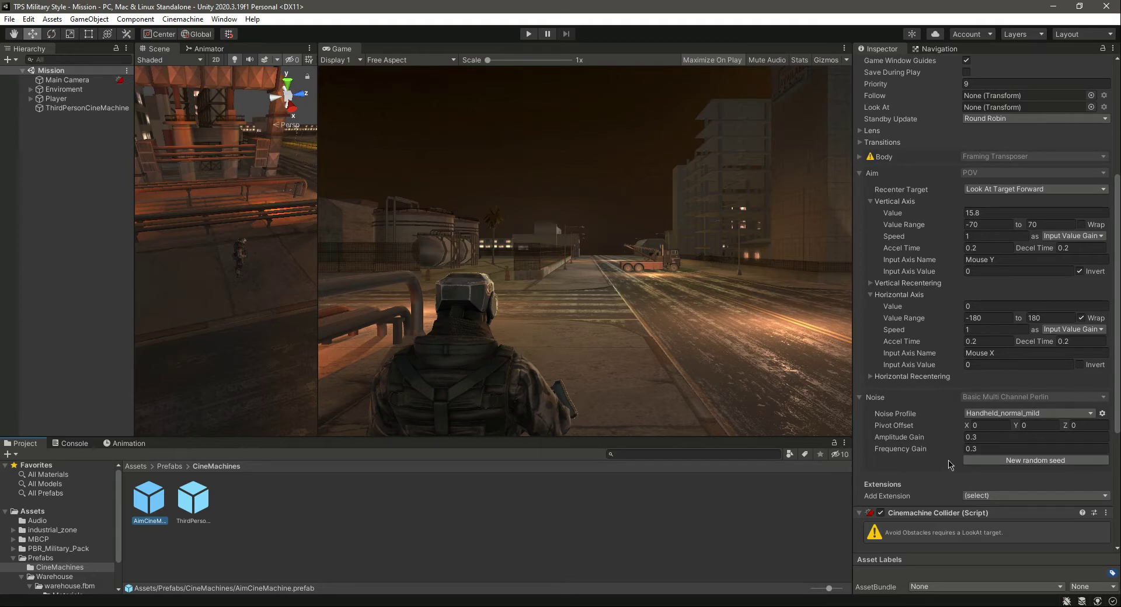
pyautogui.scroll(-5, 936, 439)
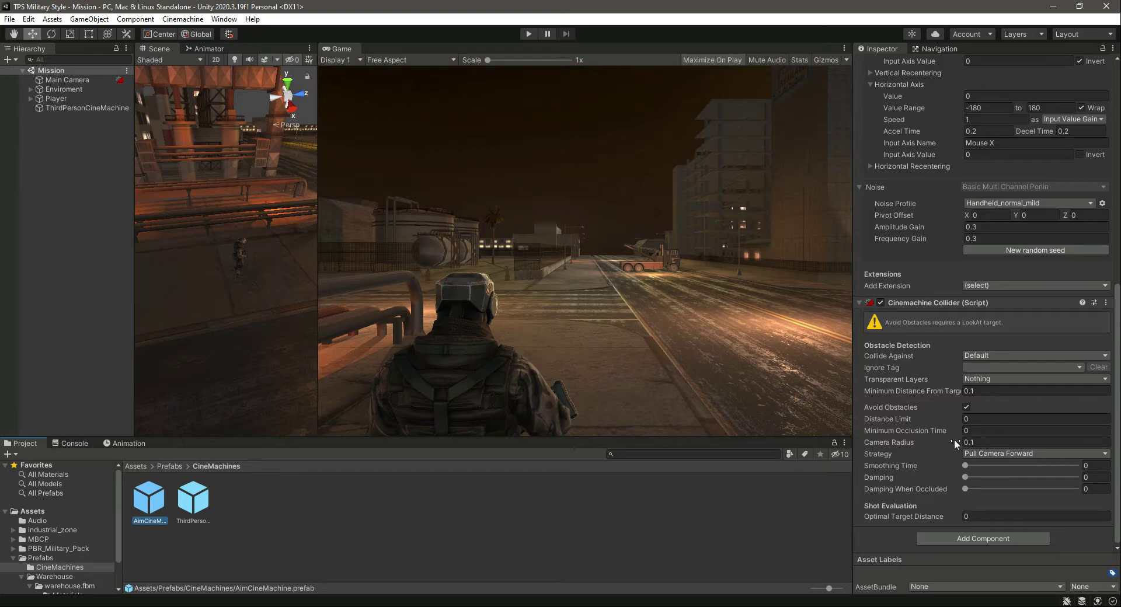
pyautogui.moveTo(954, 442)
pyautogui.click(77, 109)
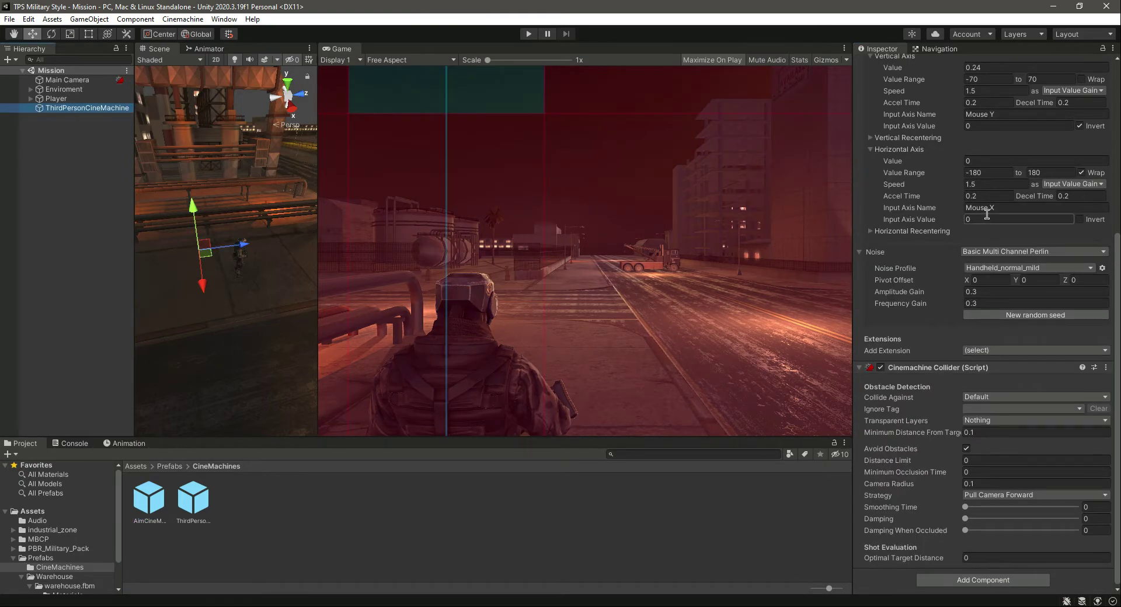
pyautogui.scroll(10, 916, 216)
pyautogui.click(76, 217)
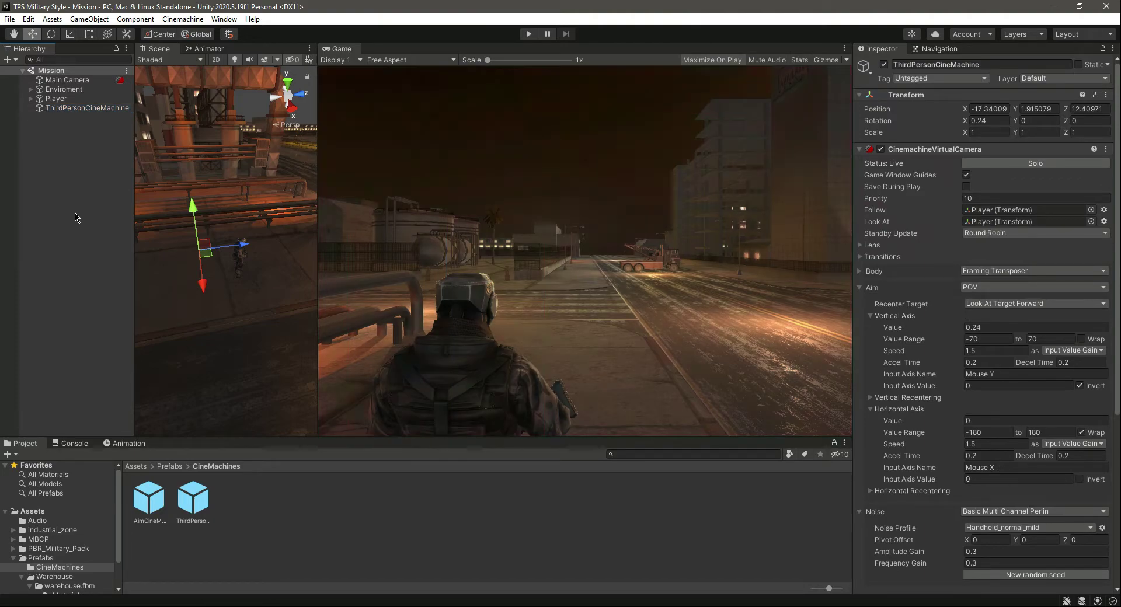
# - Widen the Scene view beside the Game view and end the running play test
pyautogui.moveTo(319, 319); pyautogui.dragTo(637, 336)
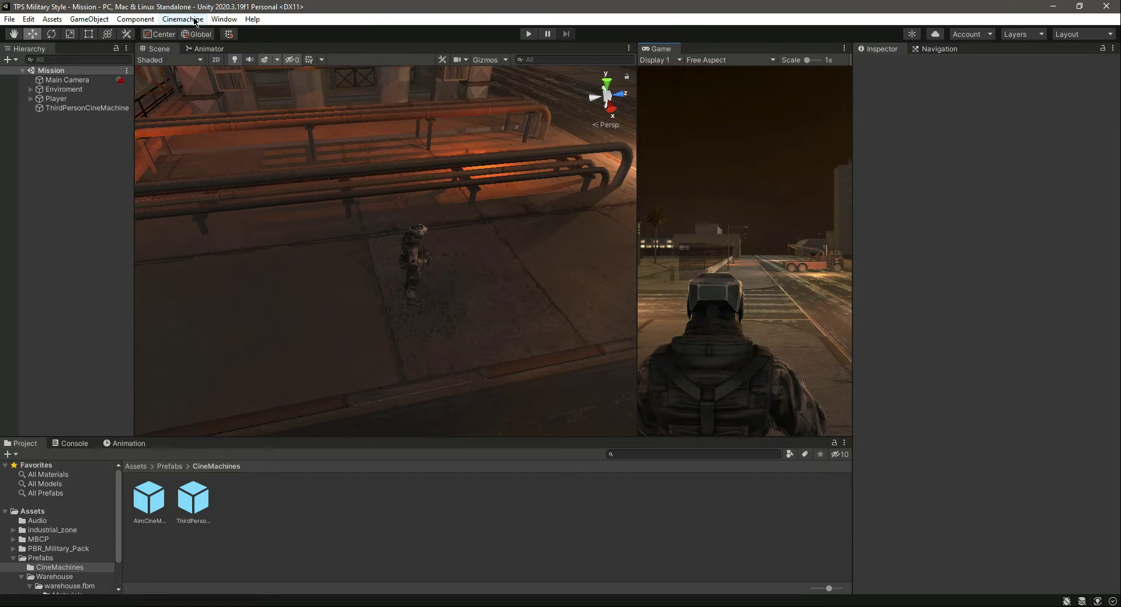
pyautogui.click(224, 19)
pyautogui.click(69, 253)
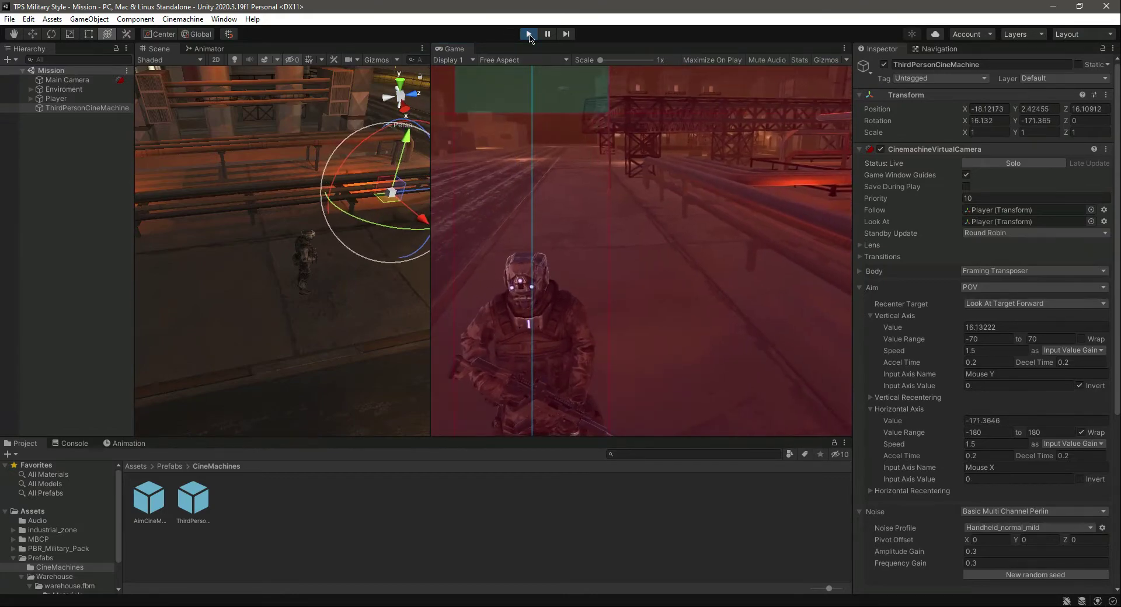
pyautogui.hotkey('ctrl', 'p')
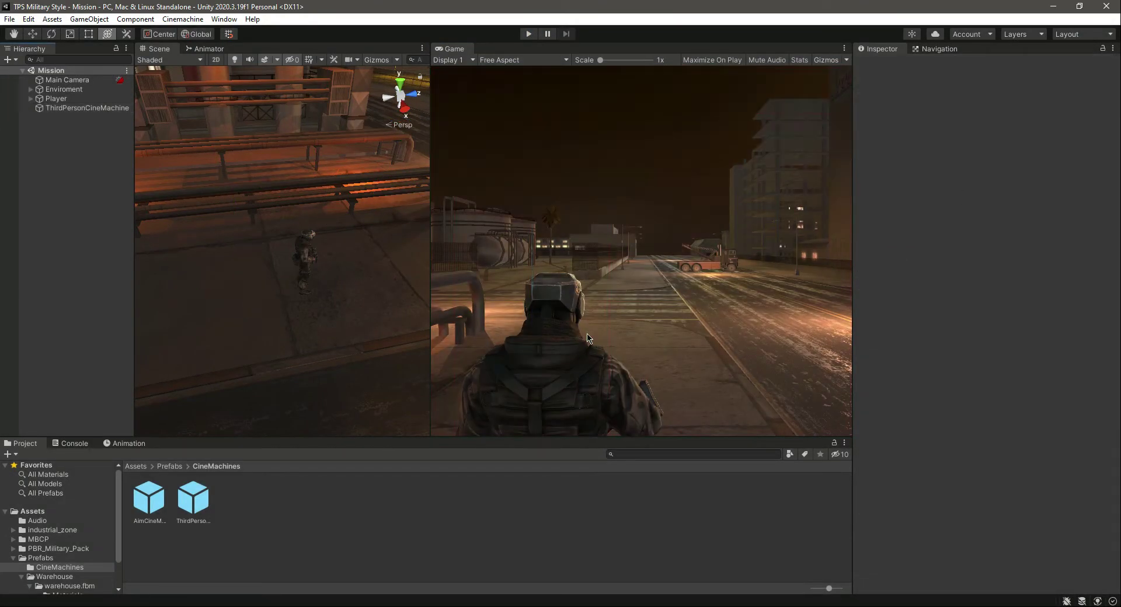
# - Try a Horizontal Axis Speed of 5 in ThirdPersonCineMachine's Aim settings and play-test the camera rotation
pyautogui.click(53, 108)
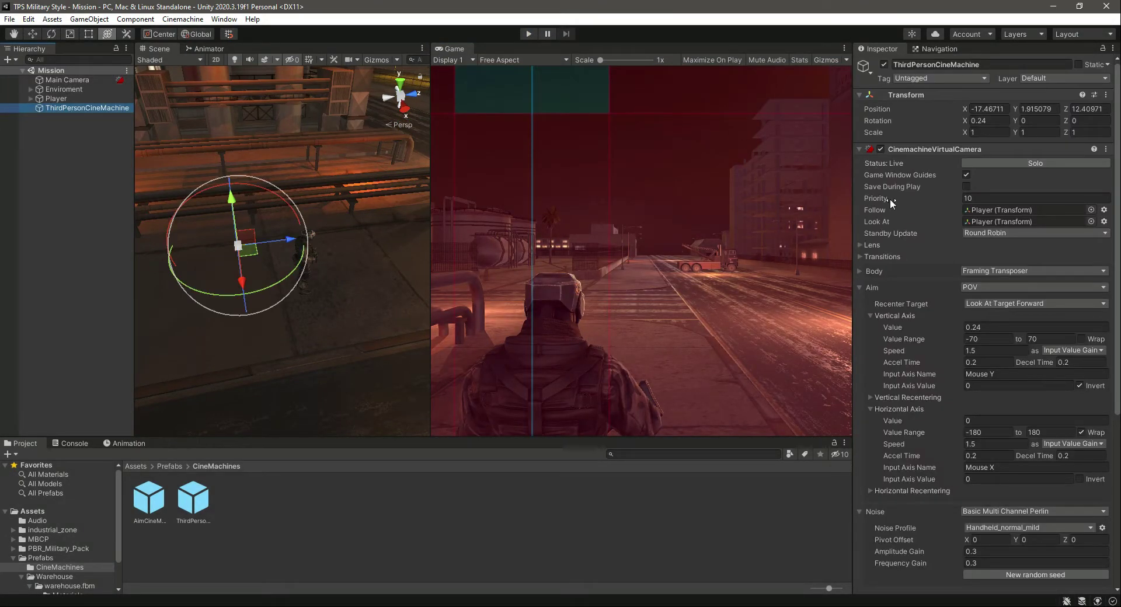
pyautogui.click(865, 289)
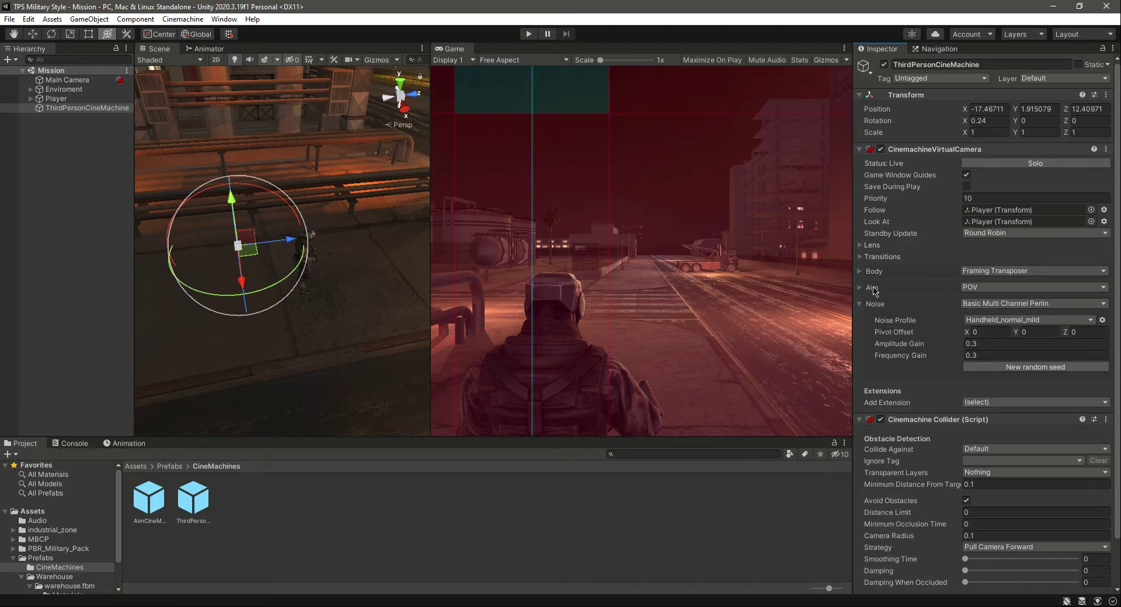
pyautogui.click(859, 287)
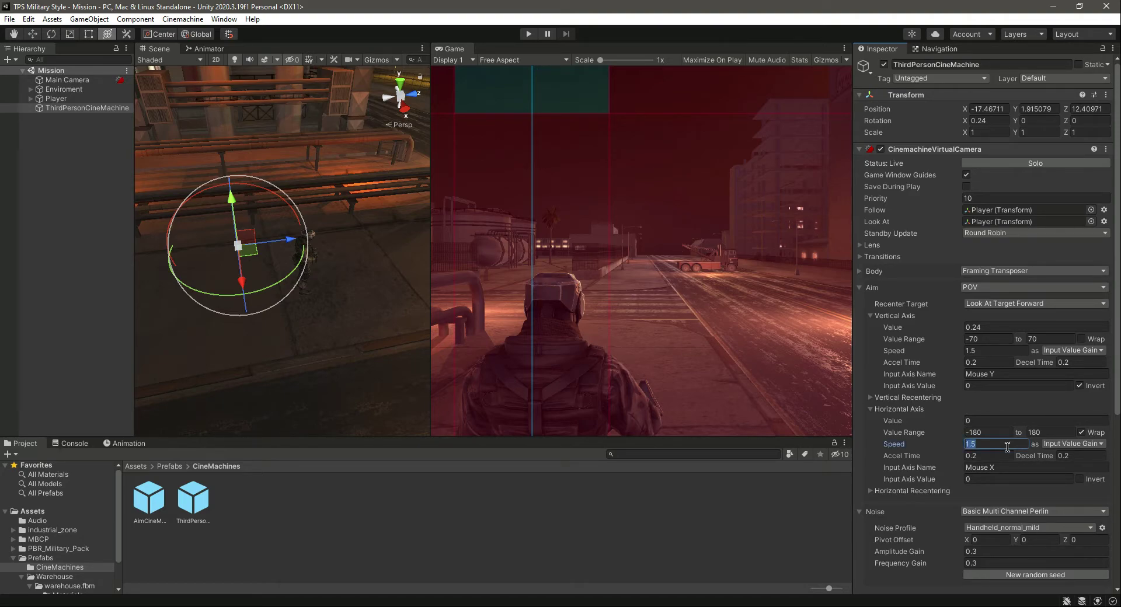
pyautogui.write('5')
pyautogui.click(529, 34)
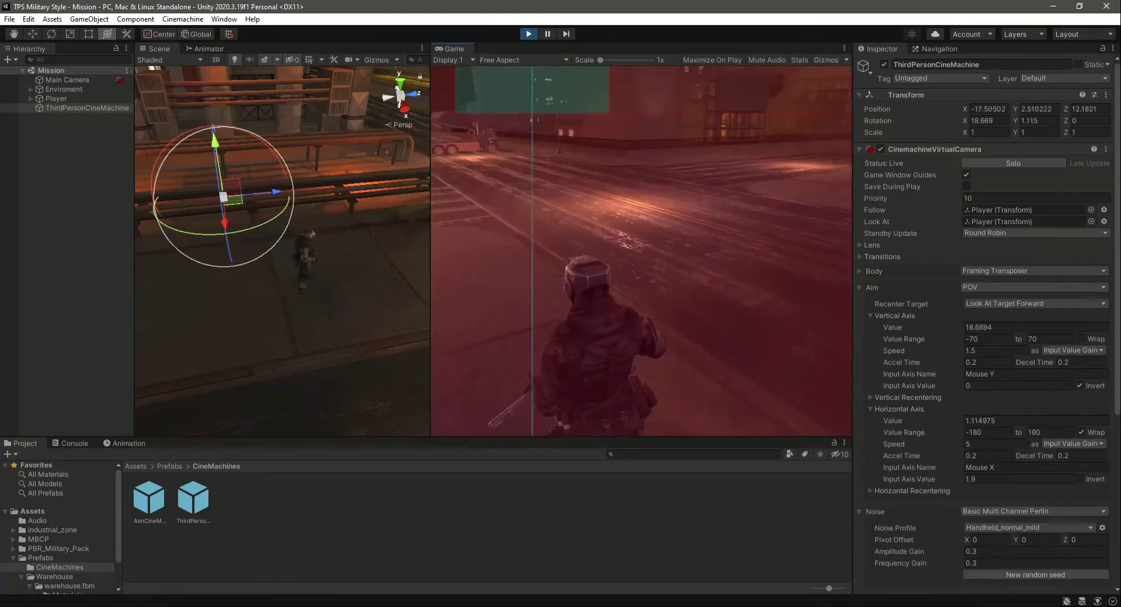
pyautogui.hotkey('ctrl', 'p')
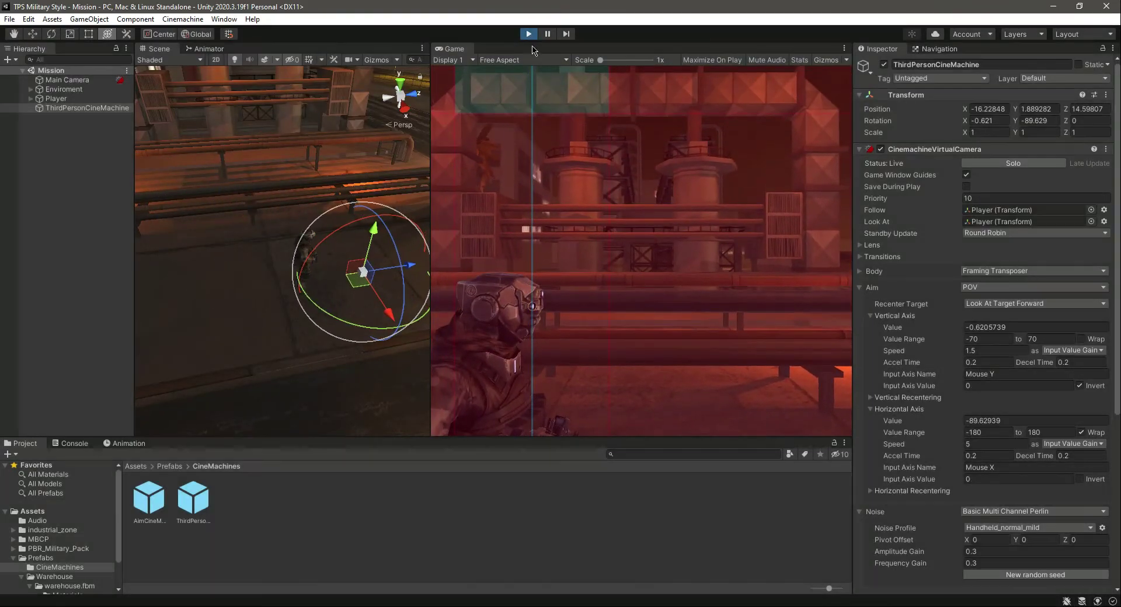
# - Set both the Horizontal Axis and Vertical Axis Speed of ThirdPersonCineMachine to 2 and save the scene
pyautogui.click(978, 443)
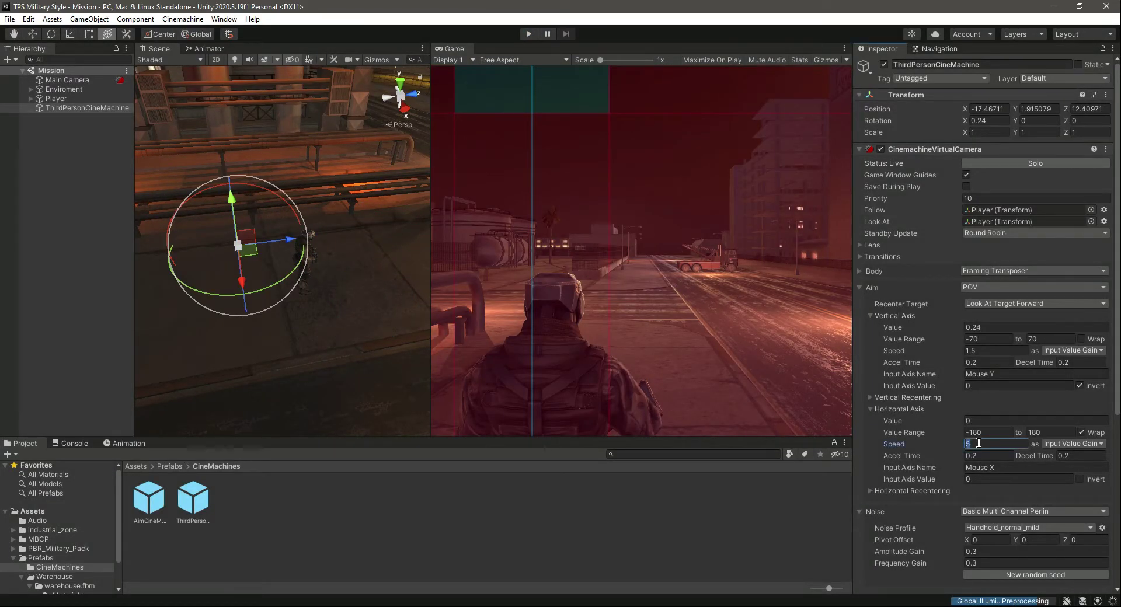
pyautogui.write('1.52')
pyautogui.click(995, 352)
pyautogui.write('2')
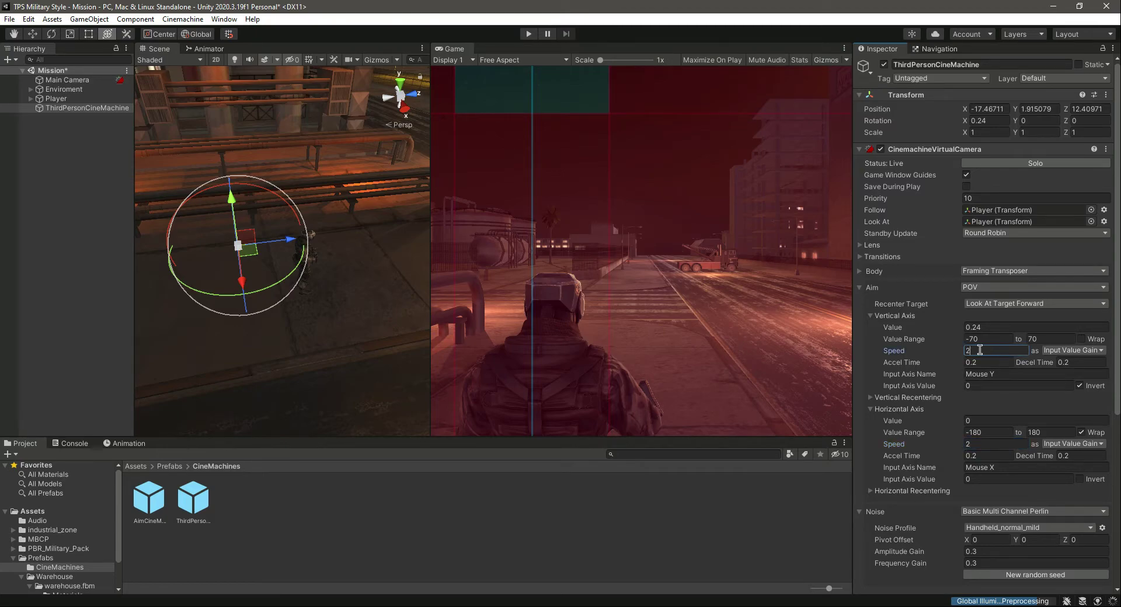
pyautogui.hotkey('ctrl', 's')
# - Play-test the camera rotation at the new speed and check the Input Axis Name of both axes
pyautogui.click(528, 33)
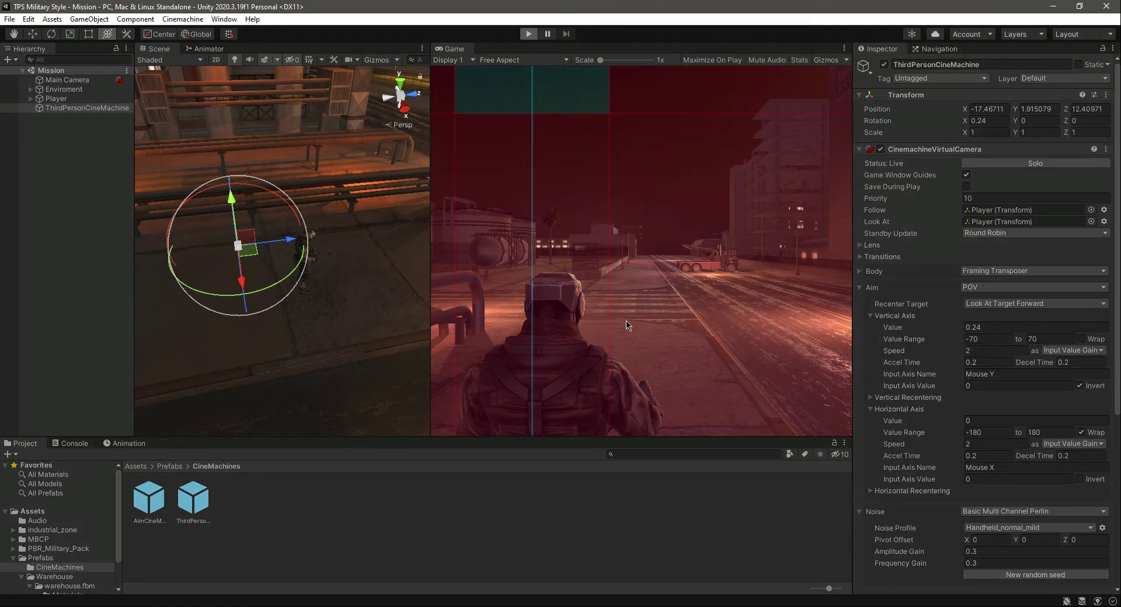
pyautogui.click(581, 327)
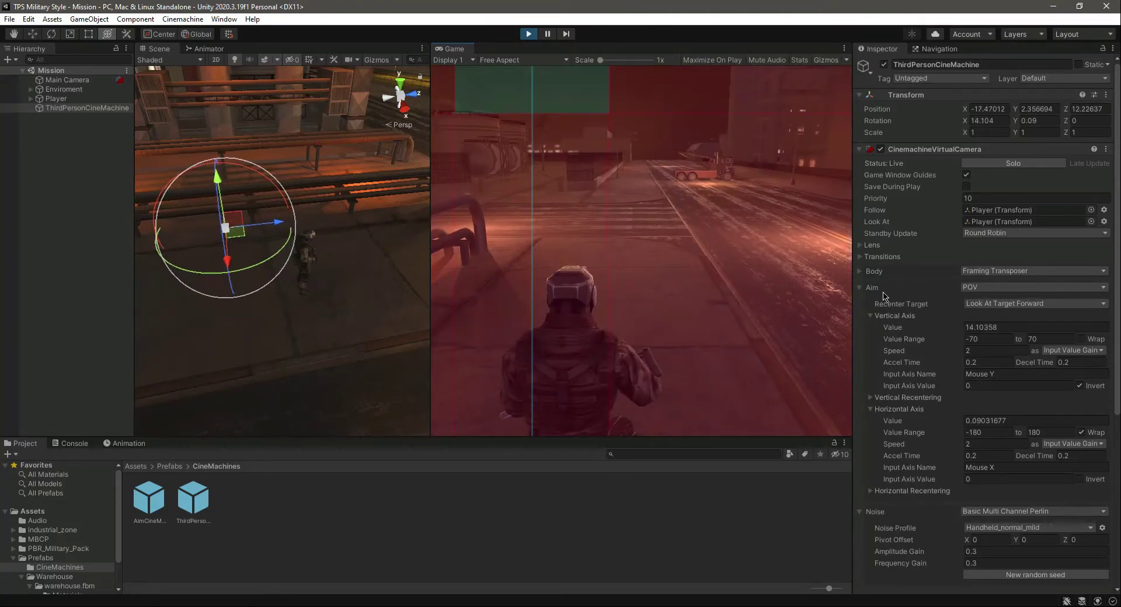
pyautogui.click(529, 33)
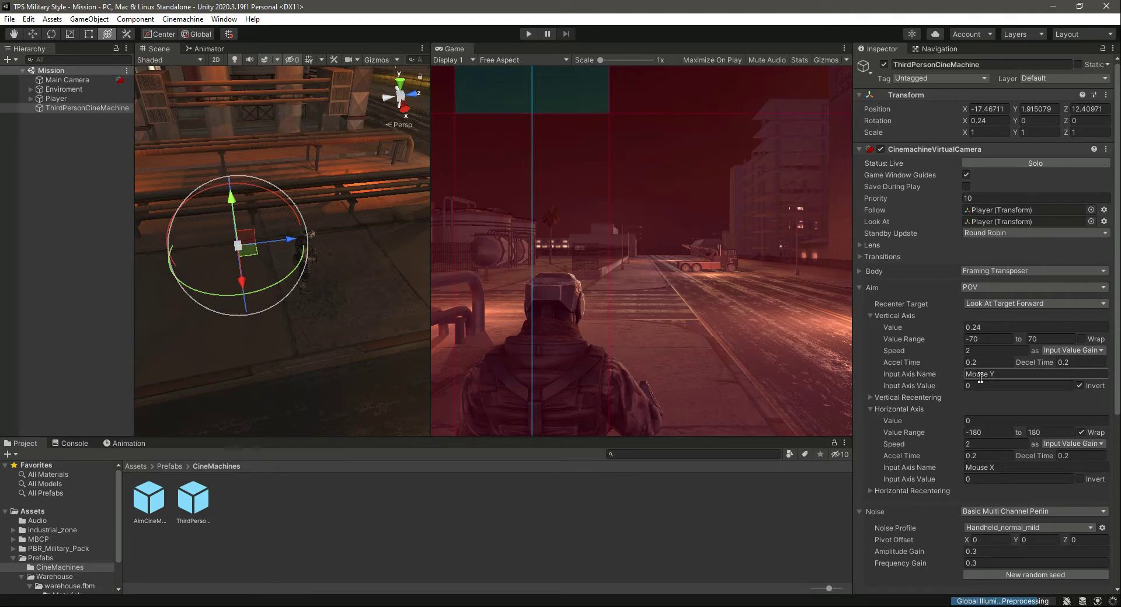
pyautogui.click(1017, 371)
pyautogui.click(1025, 465)
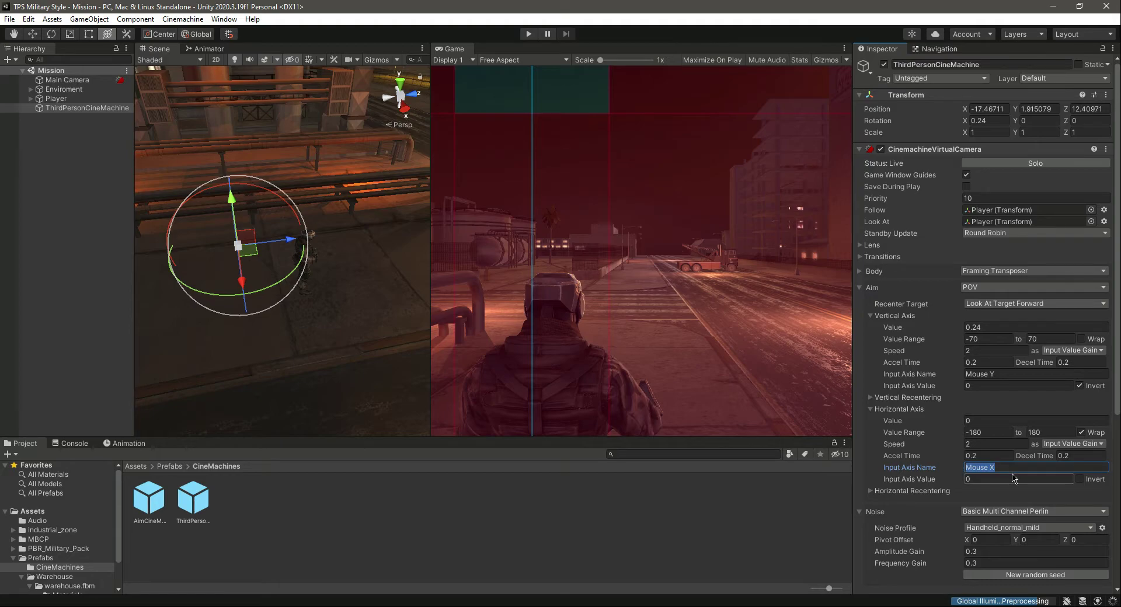
# - Try adjusting X Damping, Screen X and Screen Y in ThirdPersonCineMachine's Body settings and undo the changes
pyautogui.click(860, 287)
pyautogui.click(860, 272)
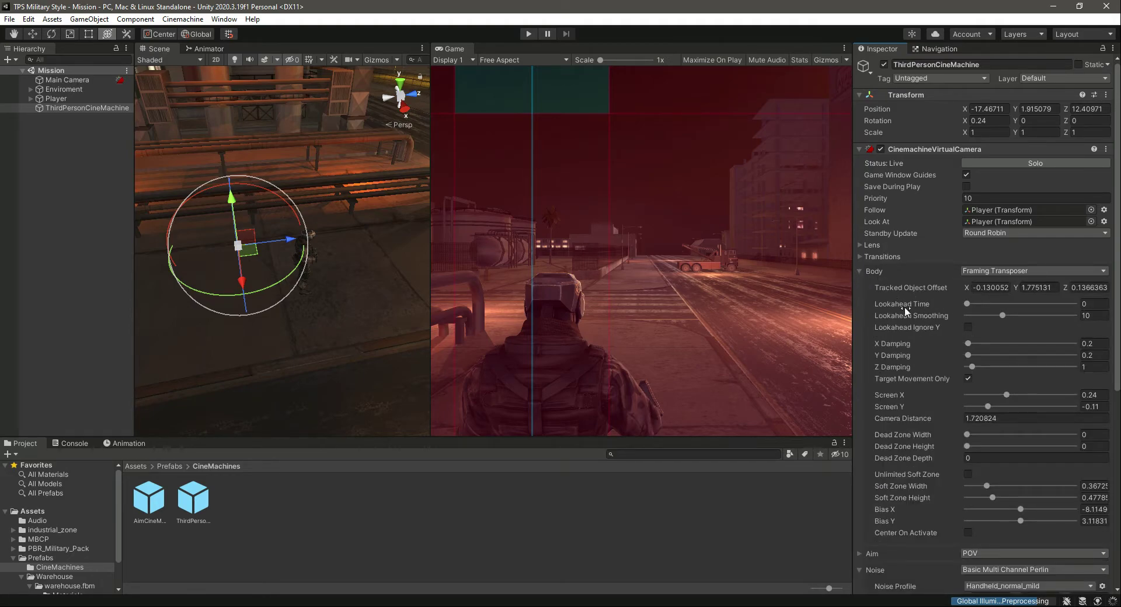
pyautogui.moveTo(967, 344); pyautogui.dragTo(987, 345)
pyautogui.hotkey('ctrl', 'z')
pyautogui.click(969, 379)
pyautogui.moveTo(1009, 397)
pyautogui.mouseDown()
pyautogui.moveTo(992, 398)
pyautogui.moveTo(1014, 400)
pyautogui.mouseUp()
pyautogui.hotkey('ctrl', 'z')
pyautogui.click(1087, 395)
pyautogui.moveTo(988, 410)
pyautogui.mouseDown()
pyautogui.moveTo(1013, 412)
pyautogui.moveTo(964, 395)
pyautogui.moveTo(987, 404)
pyautogui.mouseUp()
# - Play-test the Mission scene to check how the player is framed by the third-person camera
pyautogui.click(528, 33)
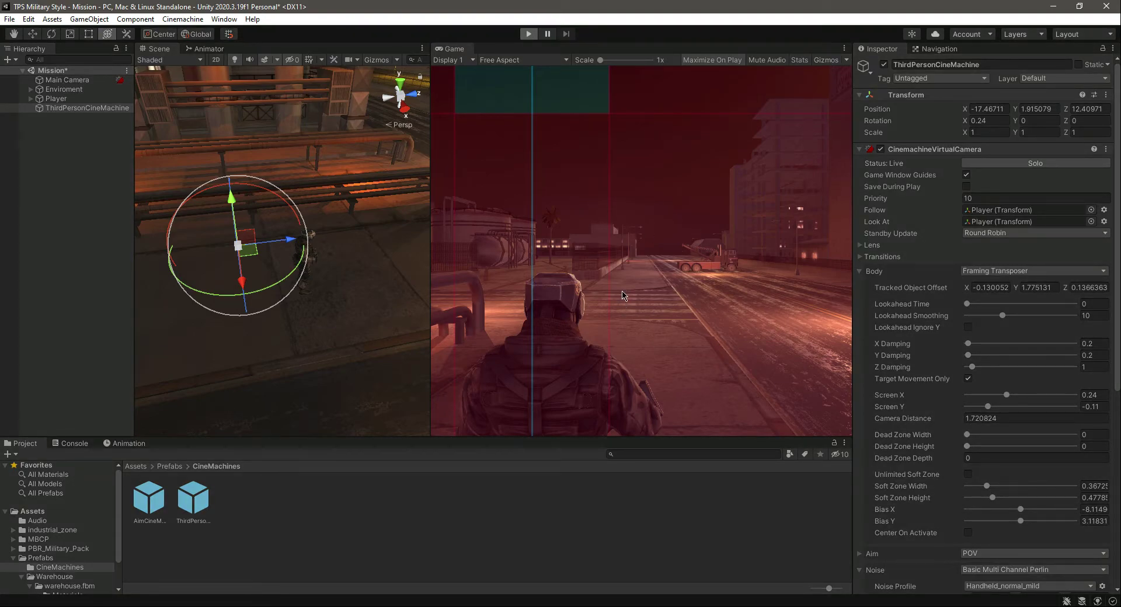
pyautogui.hotkey('shift', 'space')
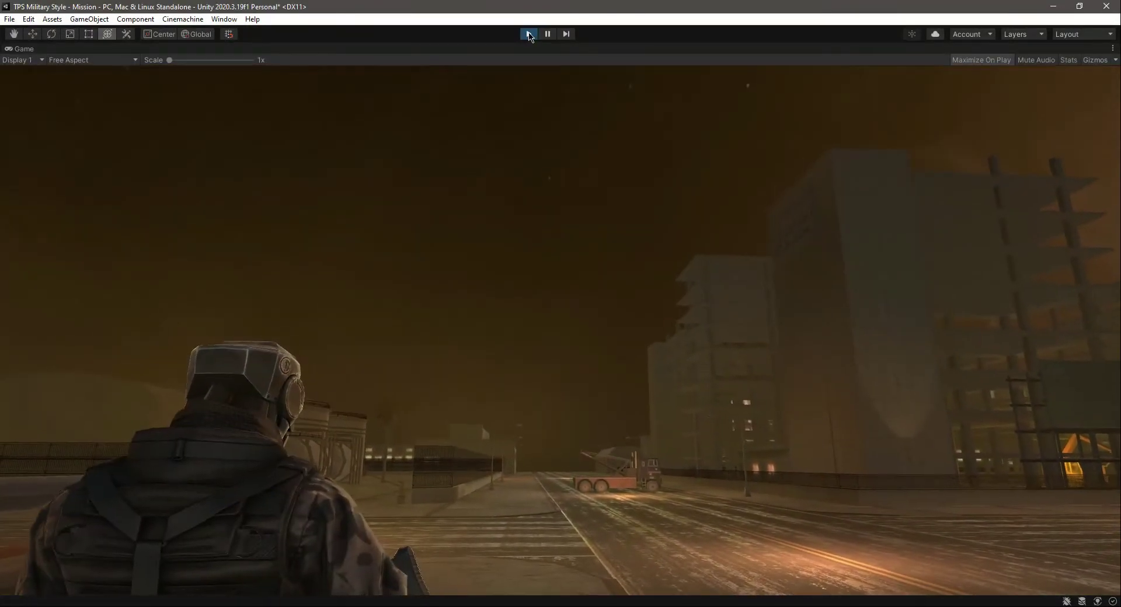
pyautogui.click(529, 34)
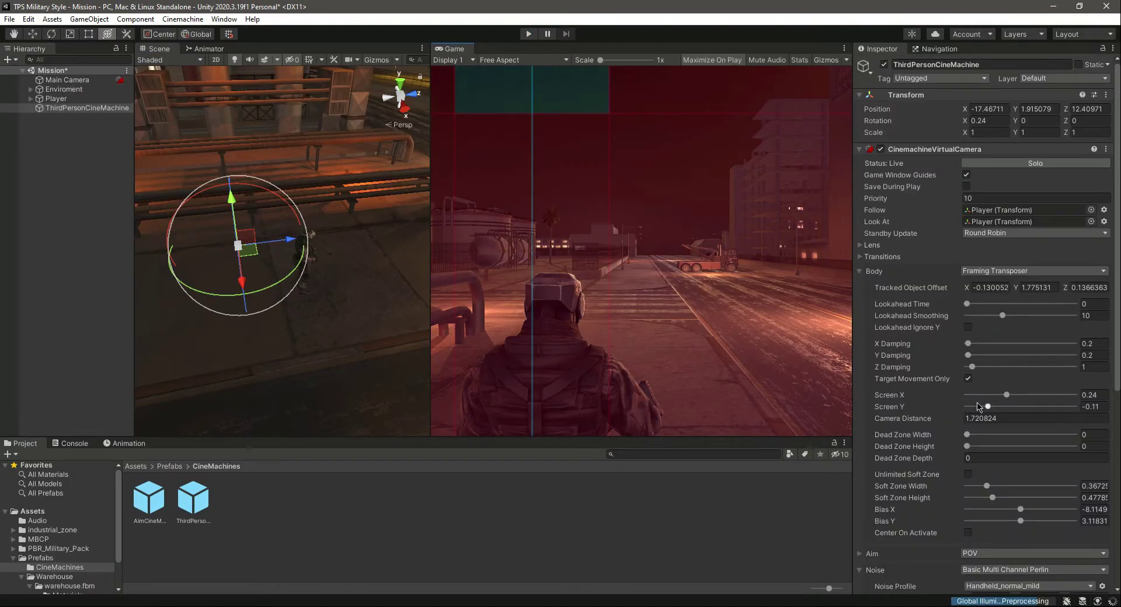
# - Try a Screen Y of -0.24 in ThirdPersonCineMachine's Body settings and play-test the player framing
pyautogui.moveTo(979, 404); pyautogui.dragTo(982, 408)
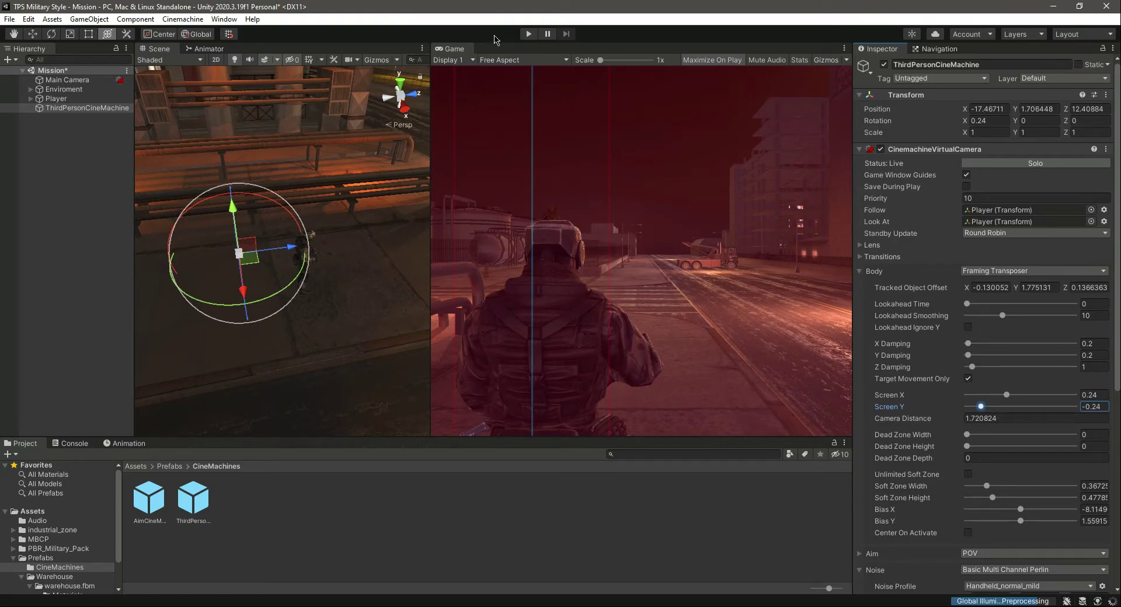
pyautogui.click(528, 34)
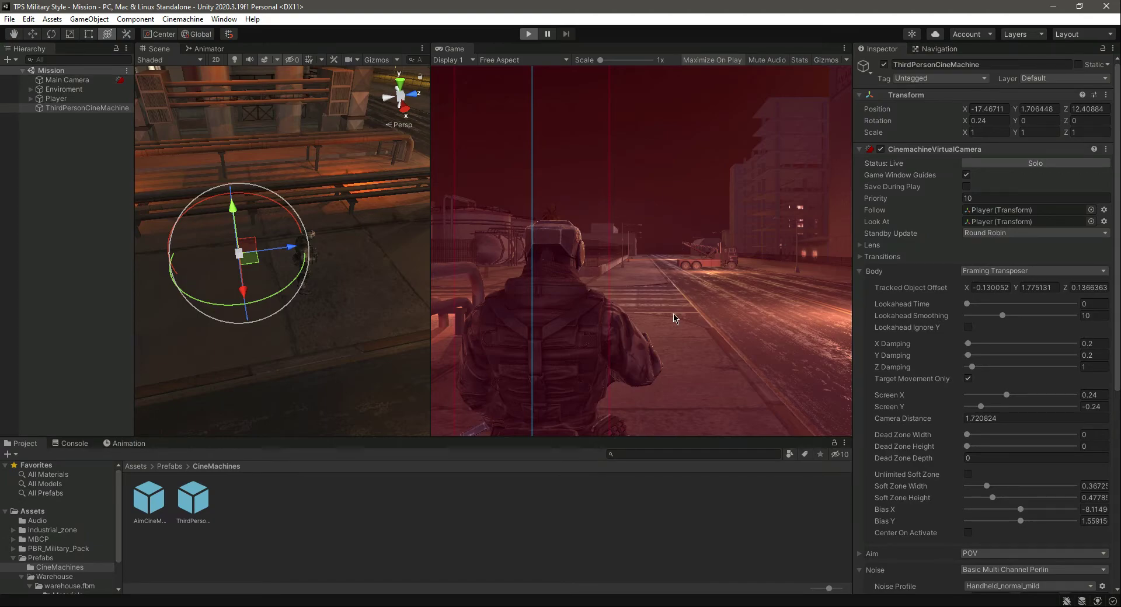
pyautogui.hotkey('shift', 'space')
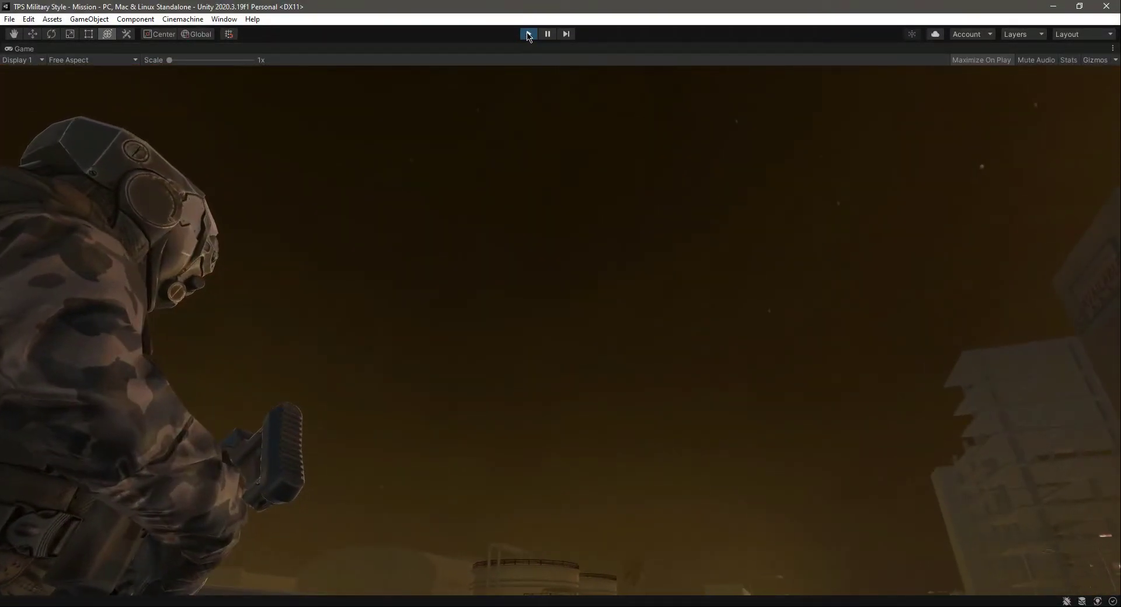
pyautogui.click(527, 33)
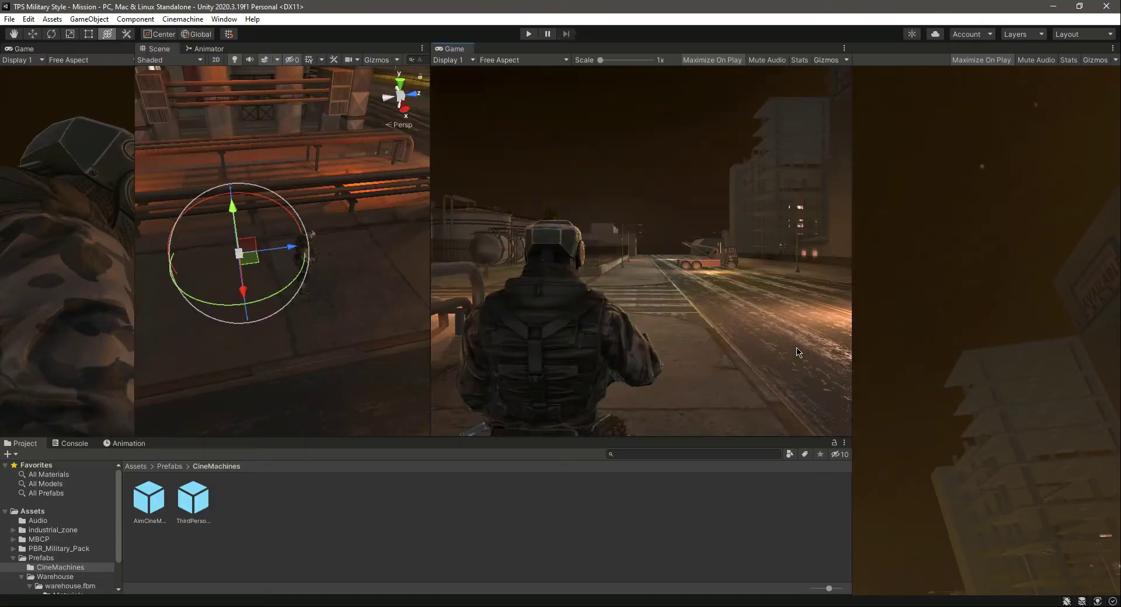
# - Set ThirdPersonCineMachine's Screen Y to -0.27 and turn off its Game Window Guides
pyautogui.moveTo(1020, 407); pyautogui.dragTo(979, 409)
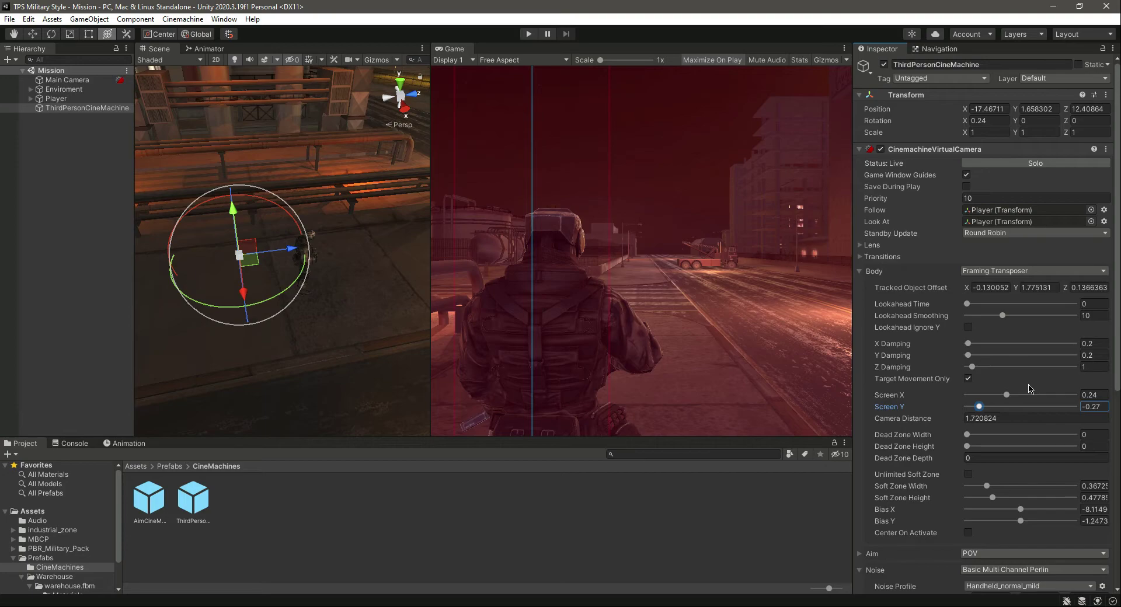
pyautogui.click(966, 174)
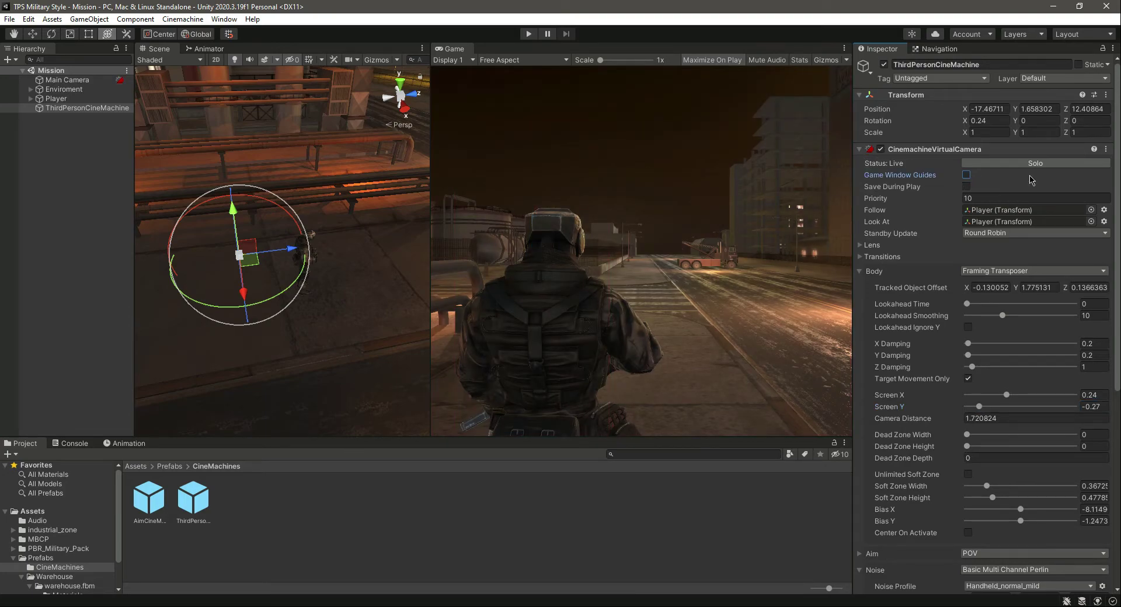
pyautogui.scroll(-5, 1045, 350)
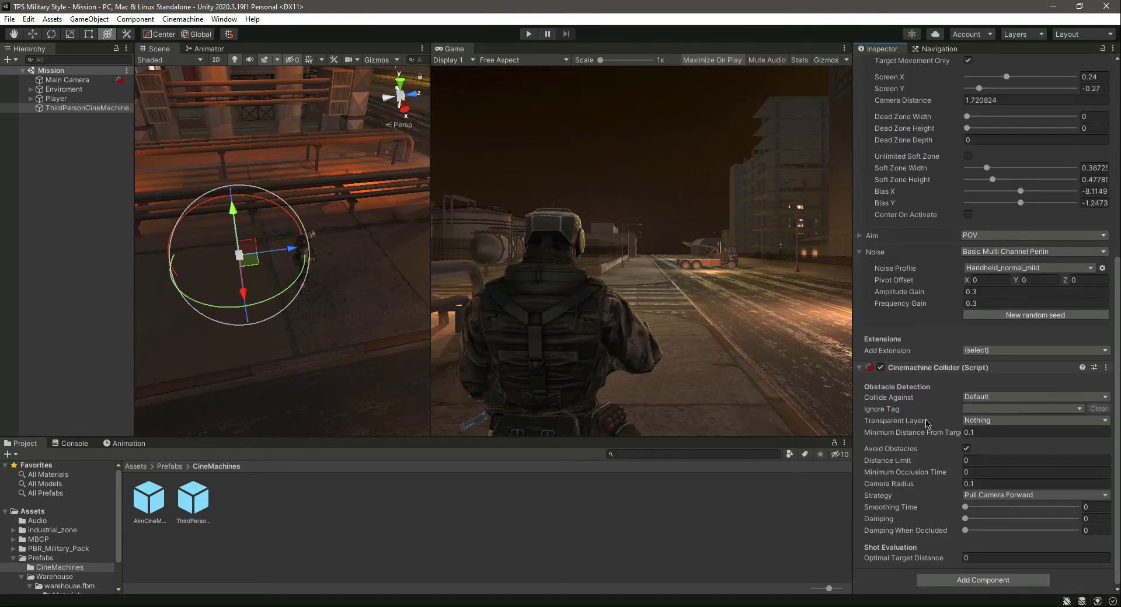
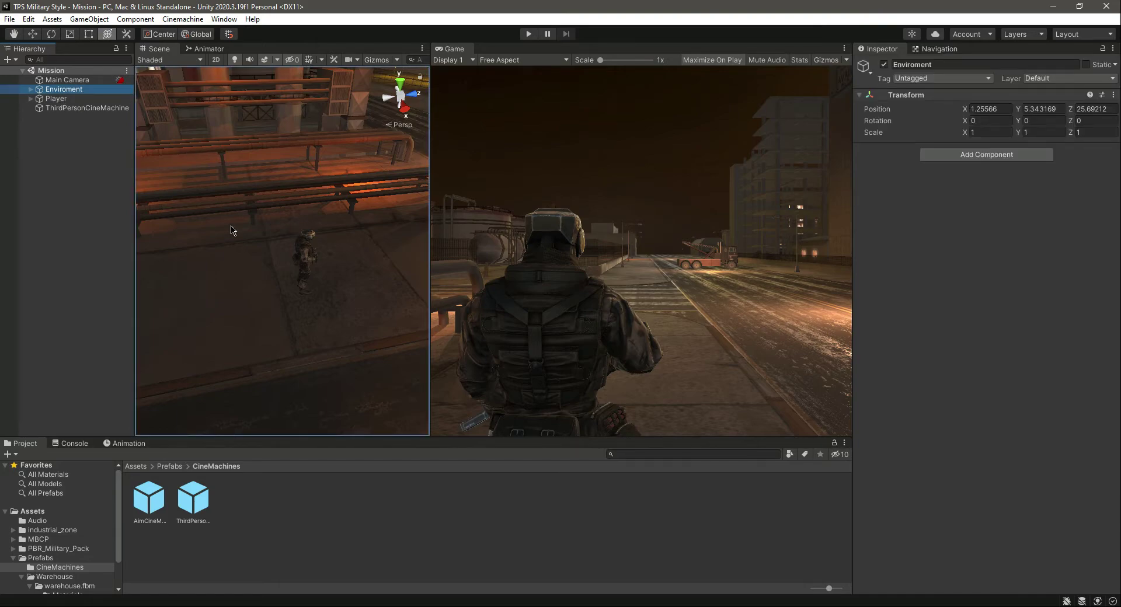
# - Move the Player next to the industrial pipes, at about X -20.92, and save the scene
pyautogui.click(57, 99)
pyautogui.moveTo(321, 305); pyautogui.dragTo(294, 242)
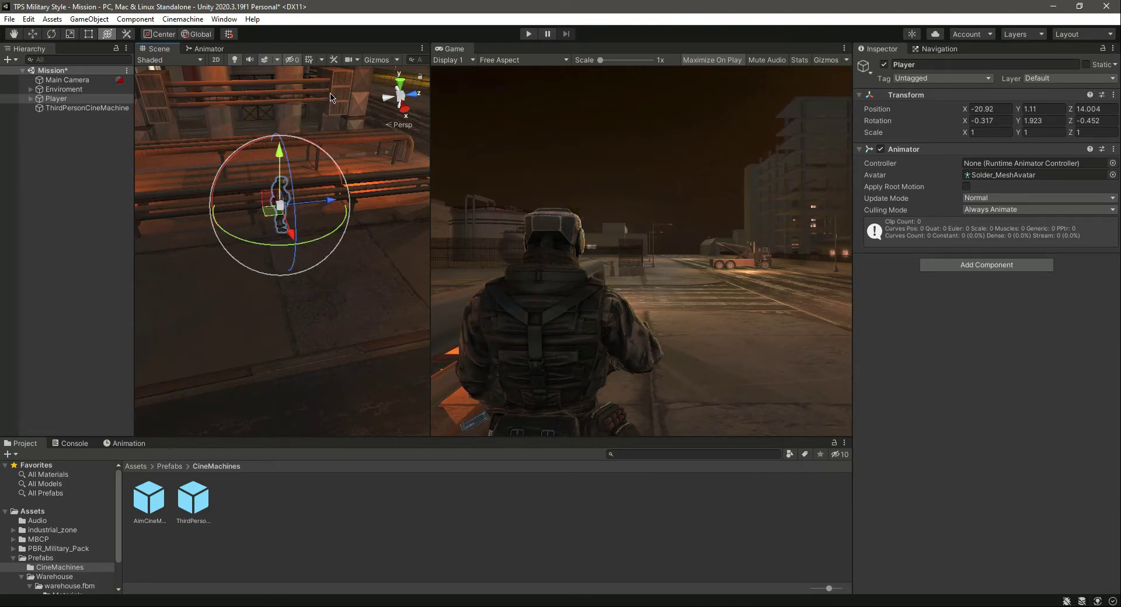
pyautogui.hotkey('ctrl', 's')
# - Review ThirdPersonCineMachine's Cinemachine Collider settings and play-test the camera's obstacle avoidance near the pipes
pyautogui.click(70, 108)
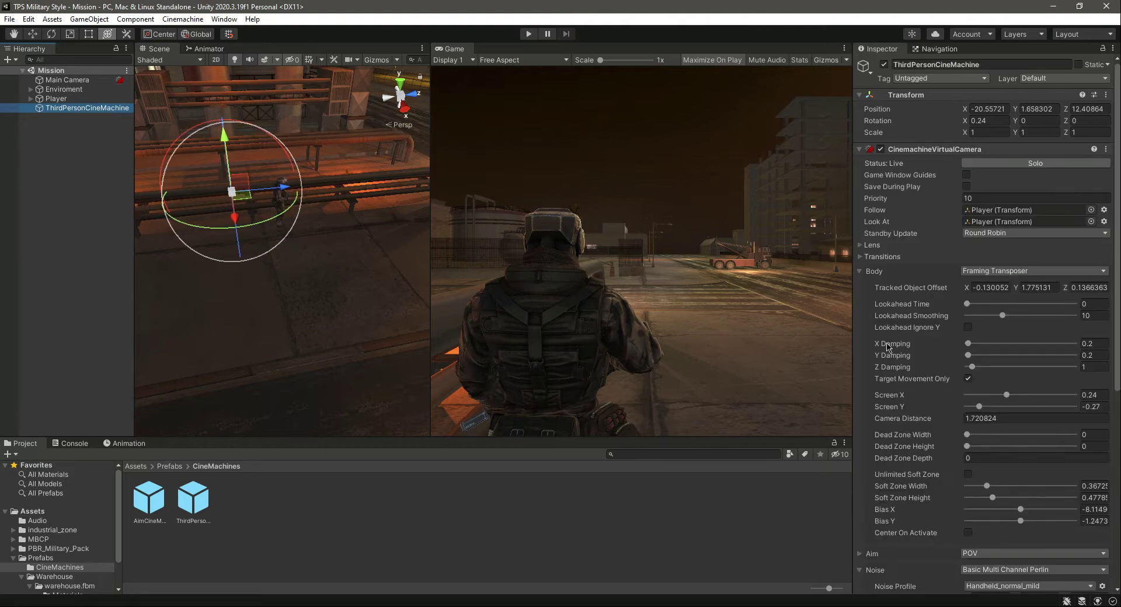
pyautogui.scroll(-10, 888, 346)
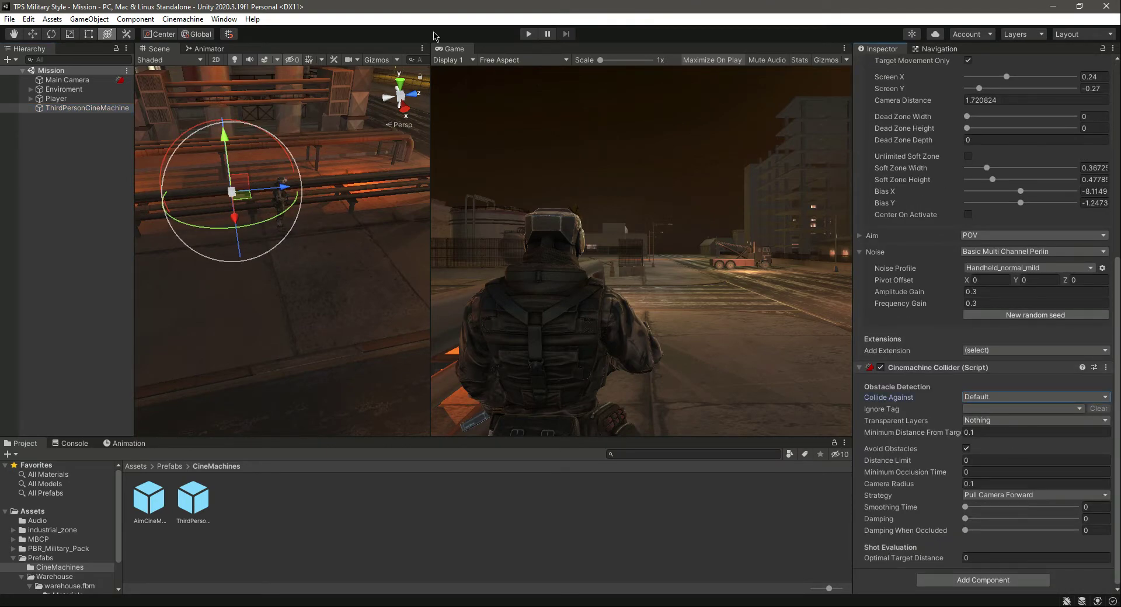
pyautogui.click(531, 35)
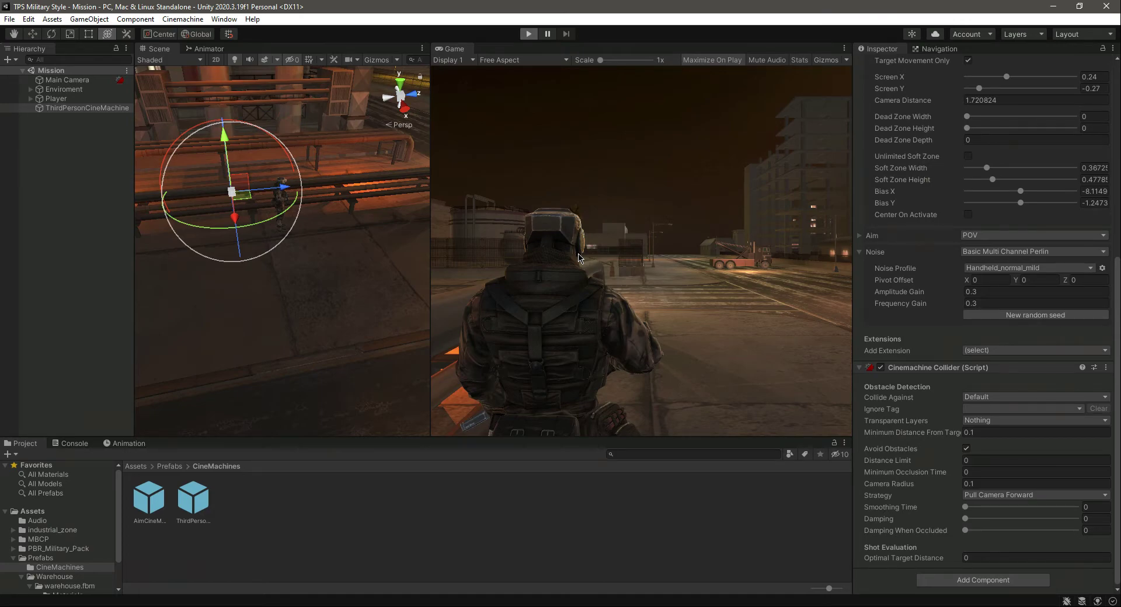
pyautogui.hotkey('shift', 'space')
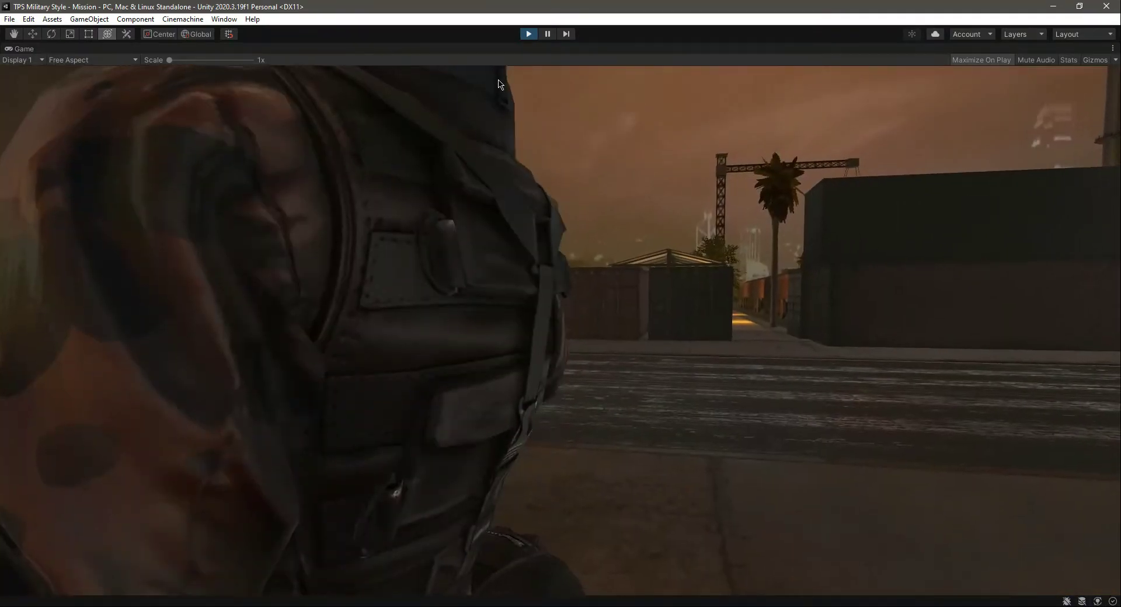
pyautogui.hotkey('ctrl', 'p')
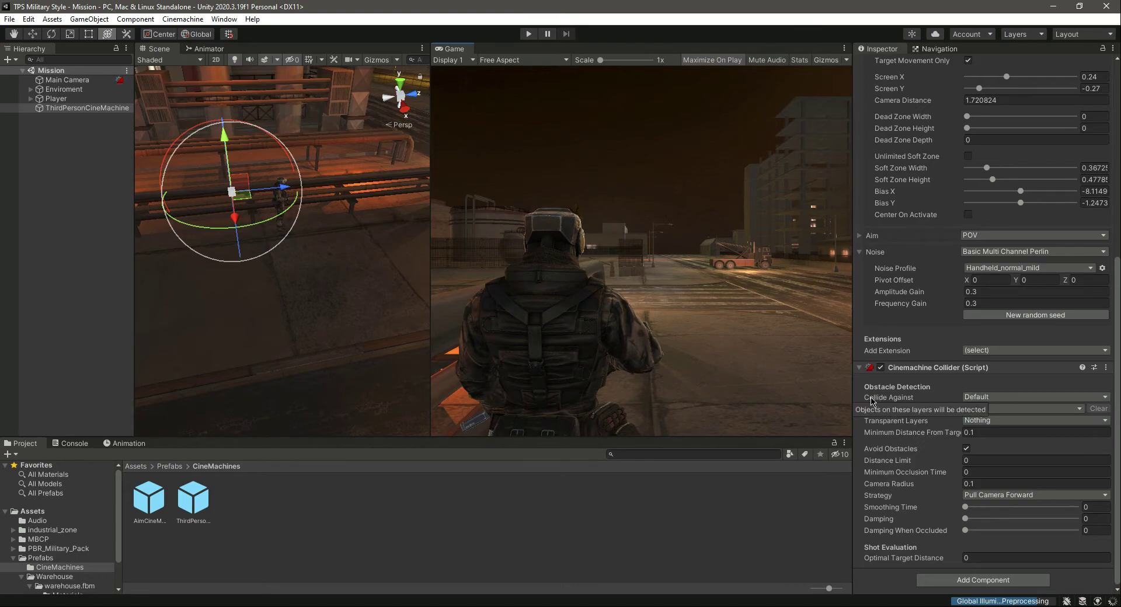
# - Check the layer options of Collide Against and the colliders on the pipes behind the Player
pyautogui.click(979, 398)
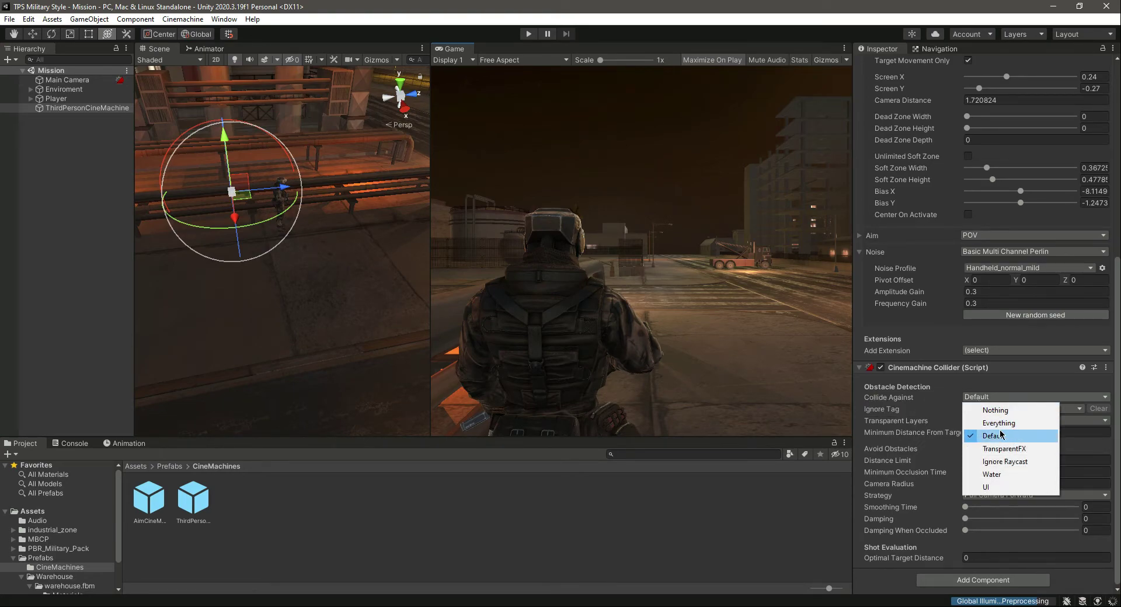
pyautogui.click(1001, 386)
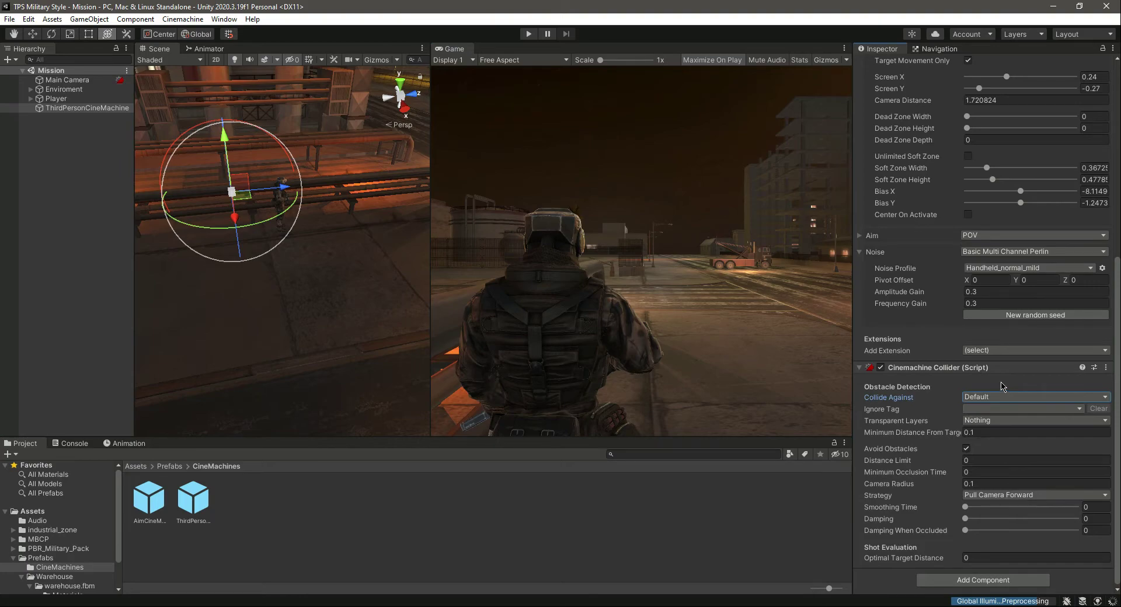
pyautogui.click(327, 186)
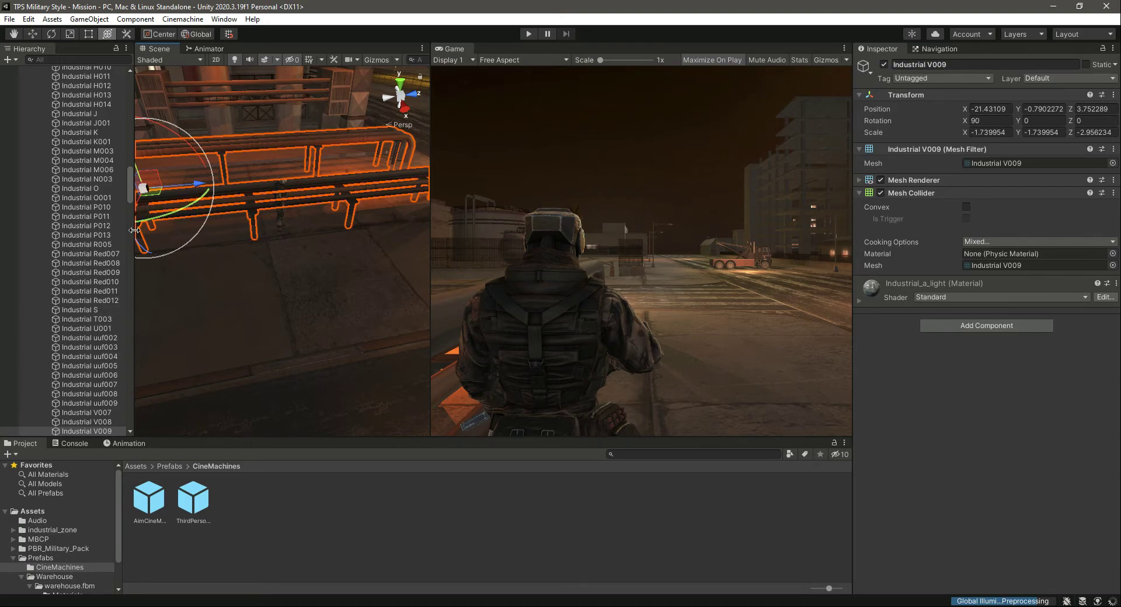
pyautogui.moveTo(130, 188); pyautogui.dragTo(131, 89)
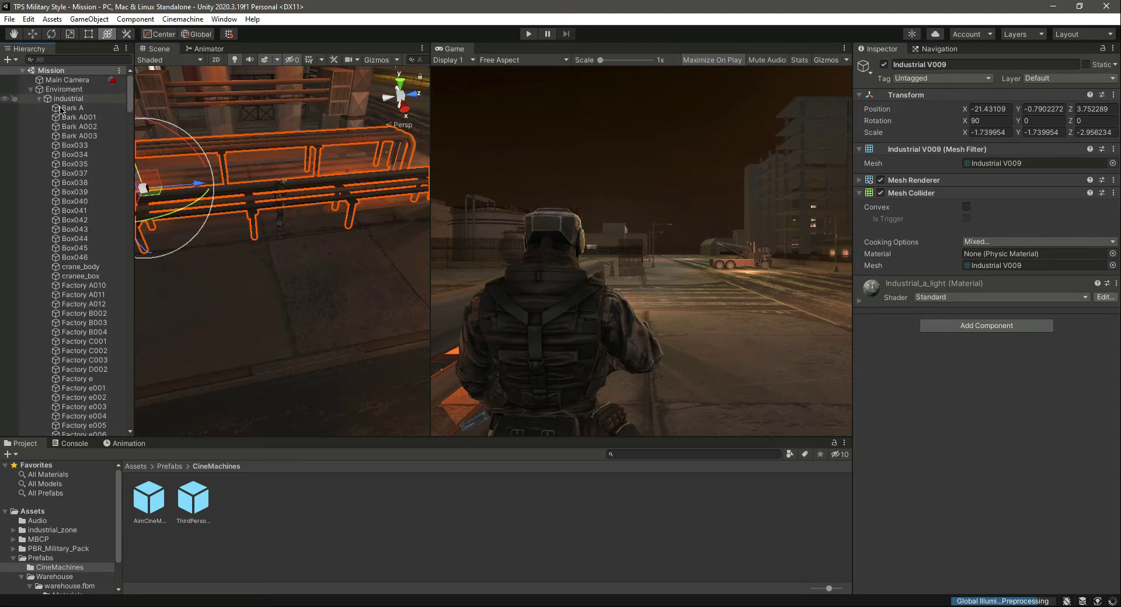
pyautogui.click(38, 98)
pyautogui.click(31, 89)
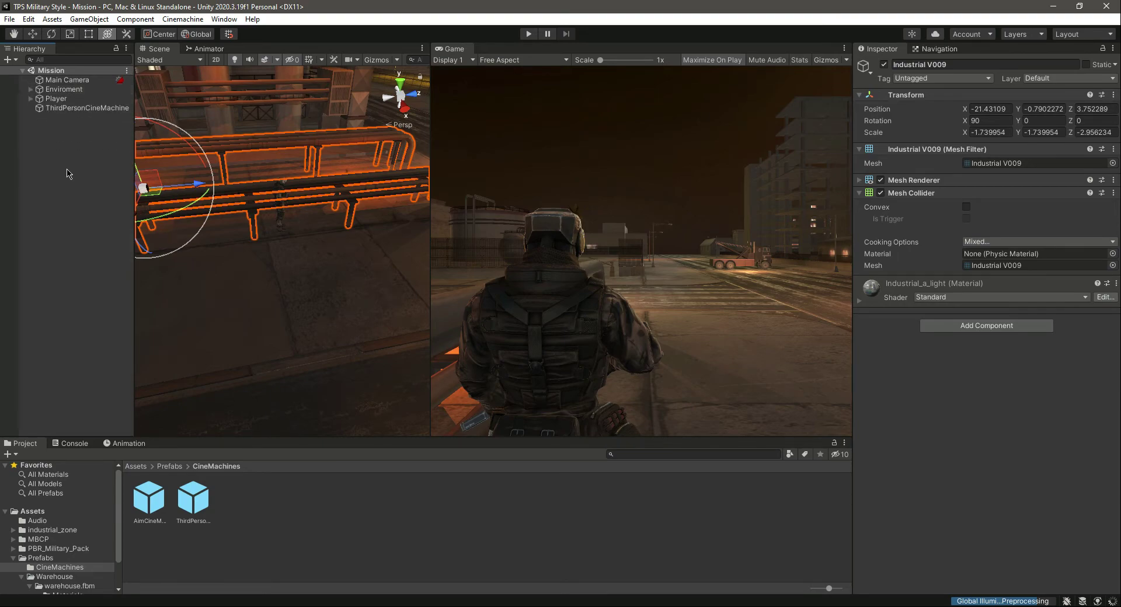
# - Clear the selection and play-test how the camera collides with the pipes while rotating around the soldier
pyautogui.click(70, 175)
pyautogui.click(527, 34)
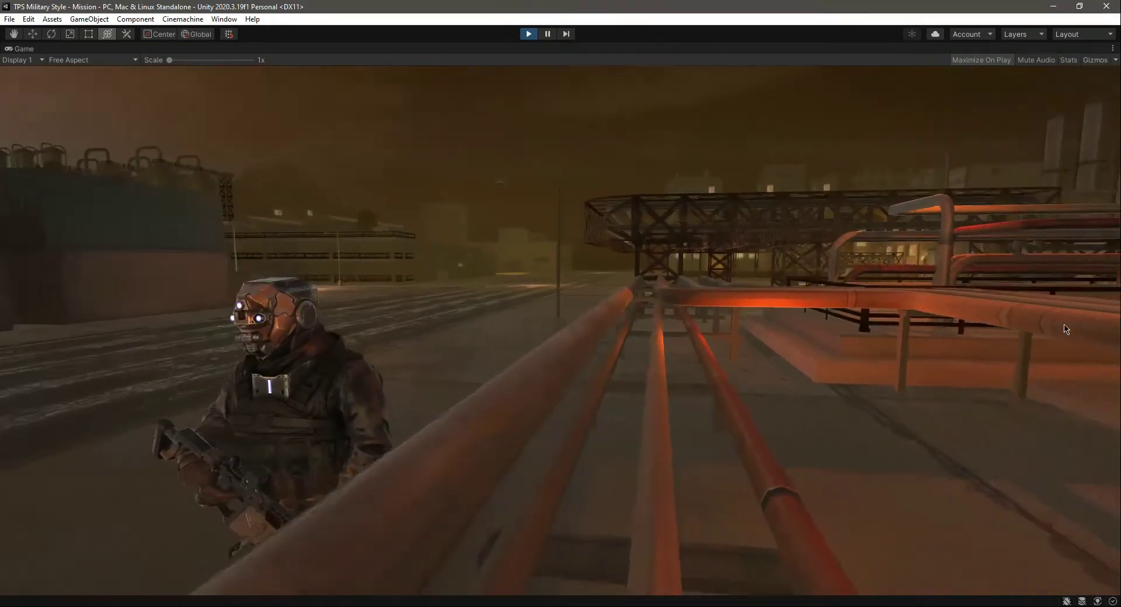
pyautogui.hotkey('ctrl', 'p')
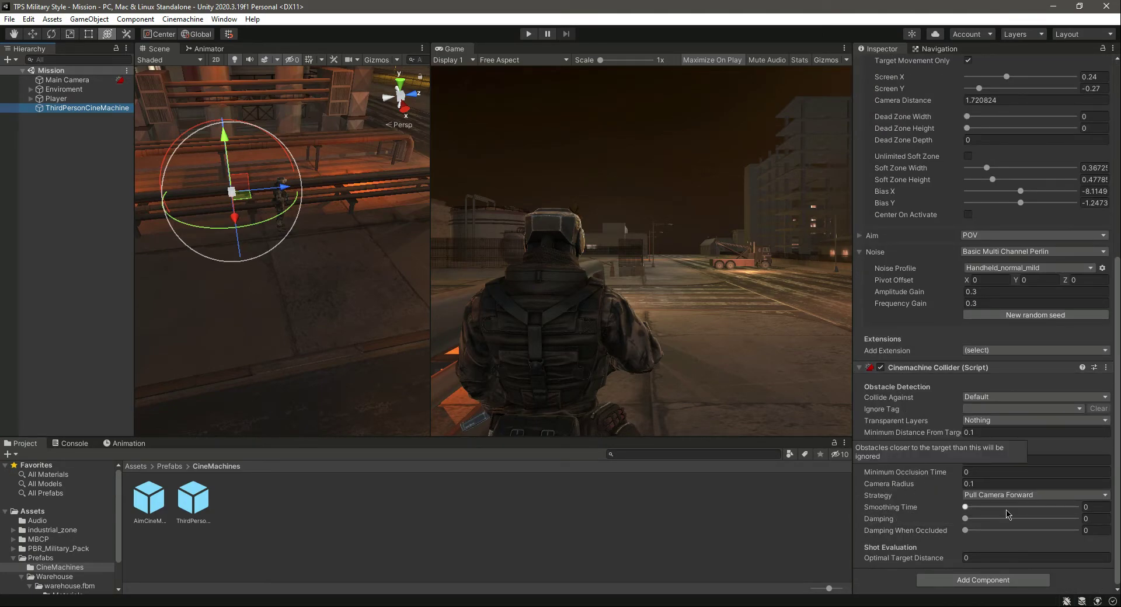
# - Try the Preserve Camera Height and Preserve Camera Distance strategies of the Cinemachine Collider, play-testing each one
pyautogui.click(989, 498)
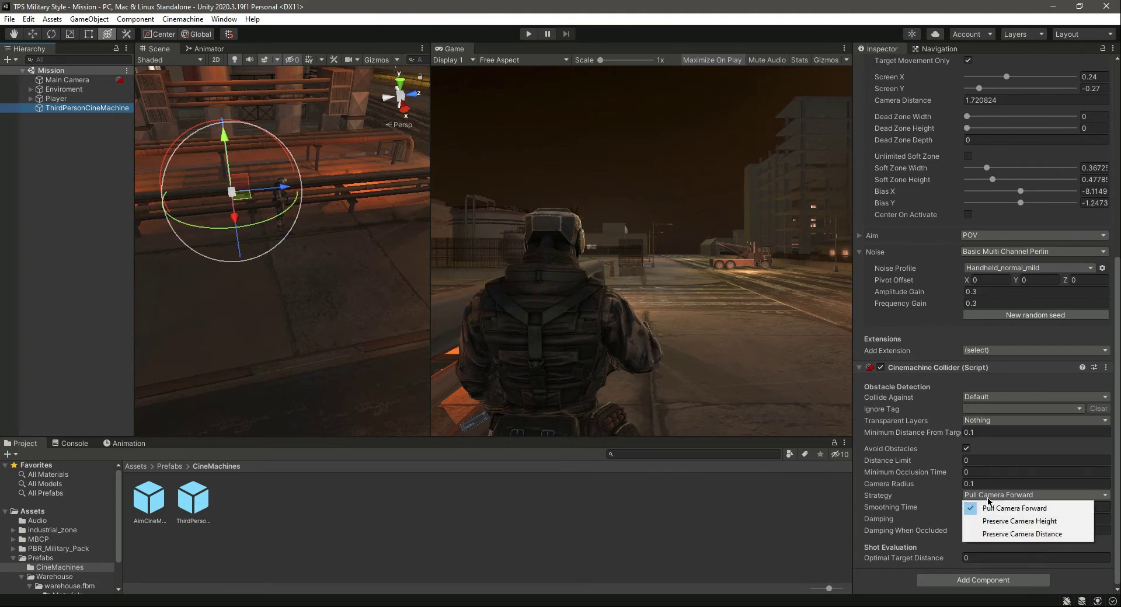
pyautogui.click(1007, 522)
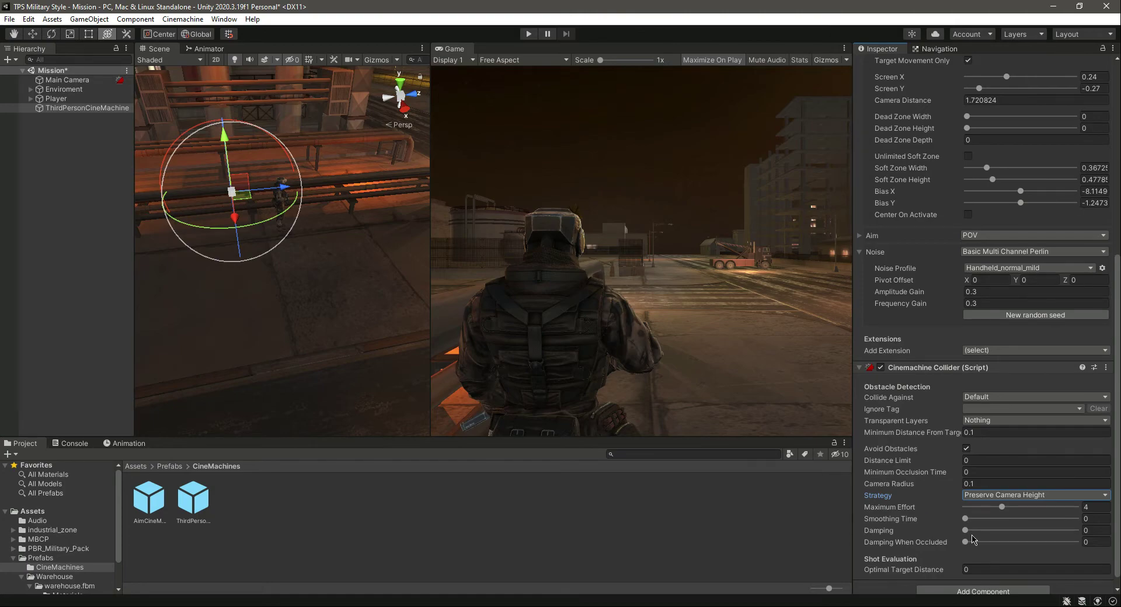
pyautogui.click(529, 34)
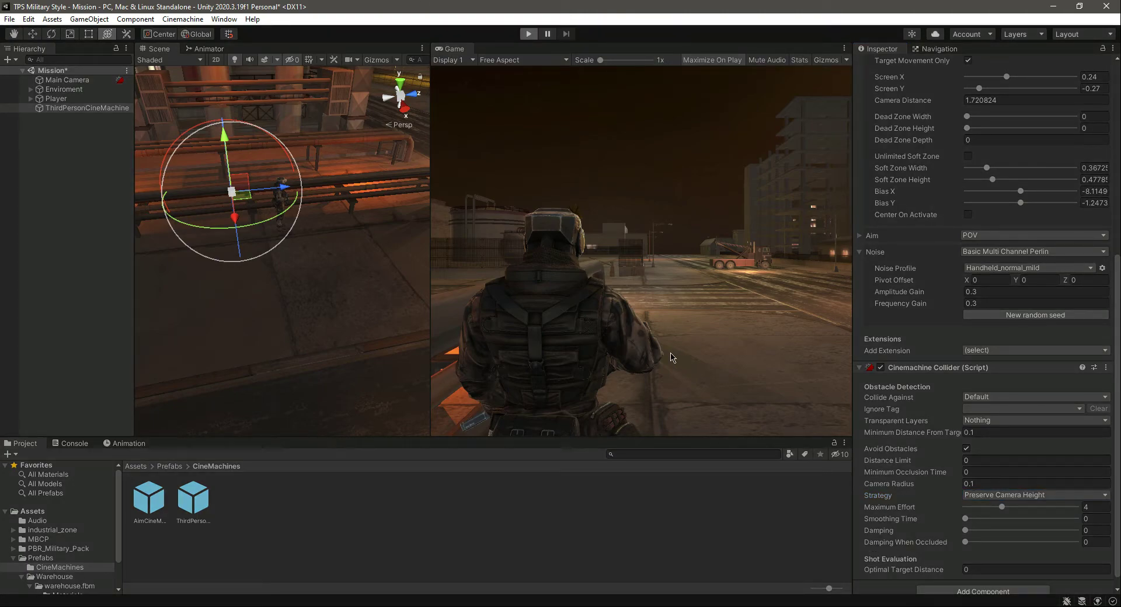
pyautogui.hotkey('shift', 'space')
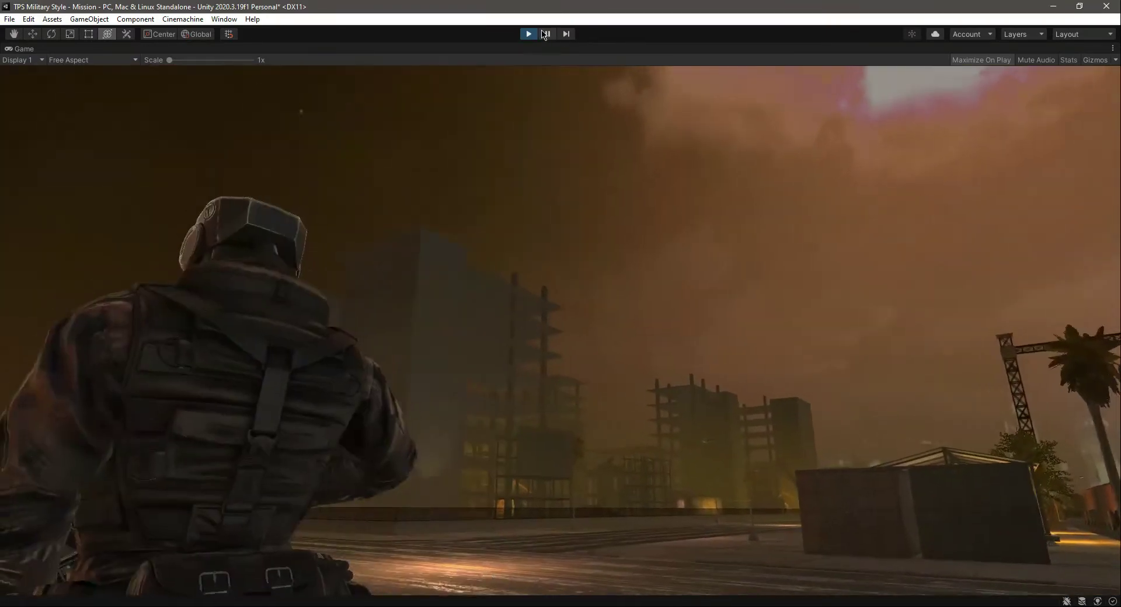
pyautogui.hotkey('ctrl', 'p')
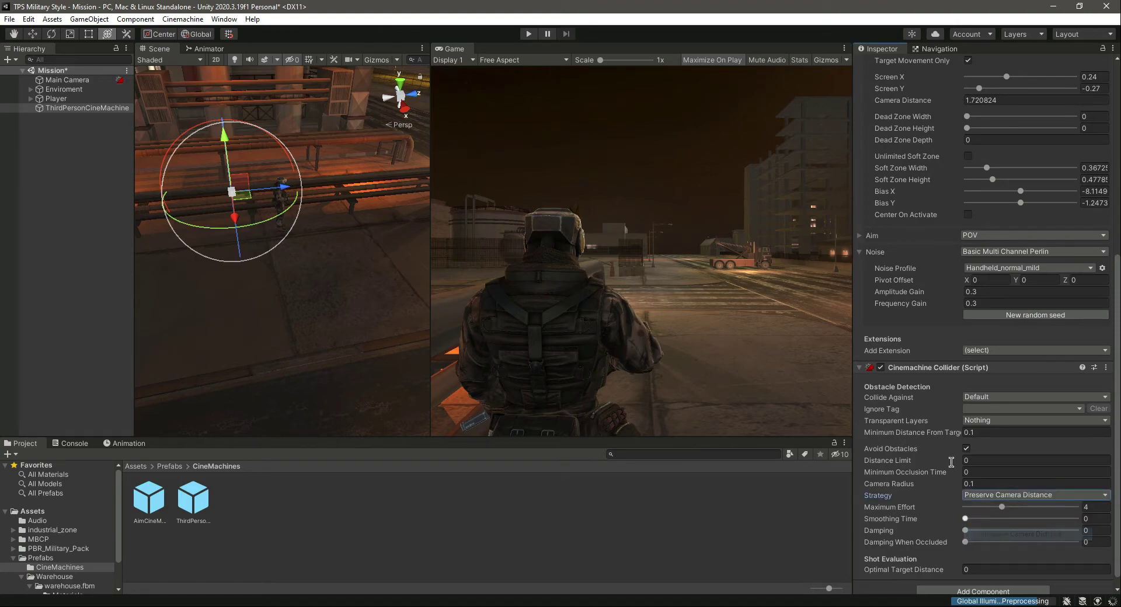
pyautogui.click(529, 35)
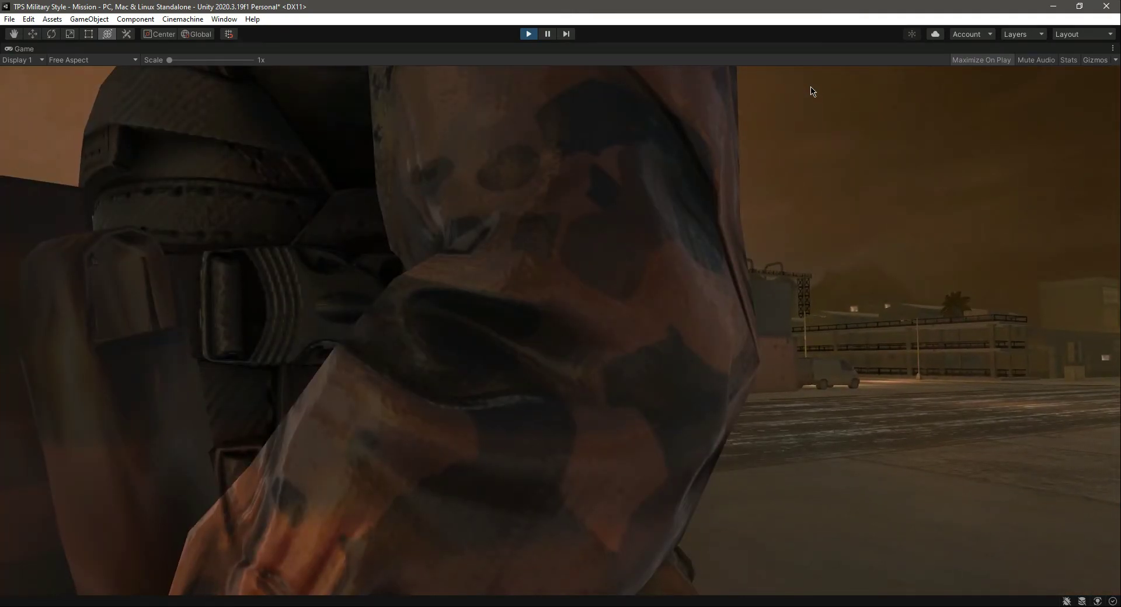
pyautogui.hotkey('ctrl', 'p')
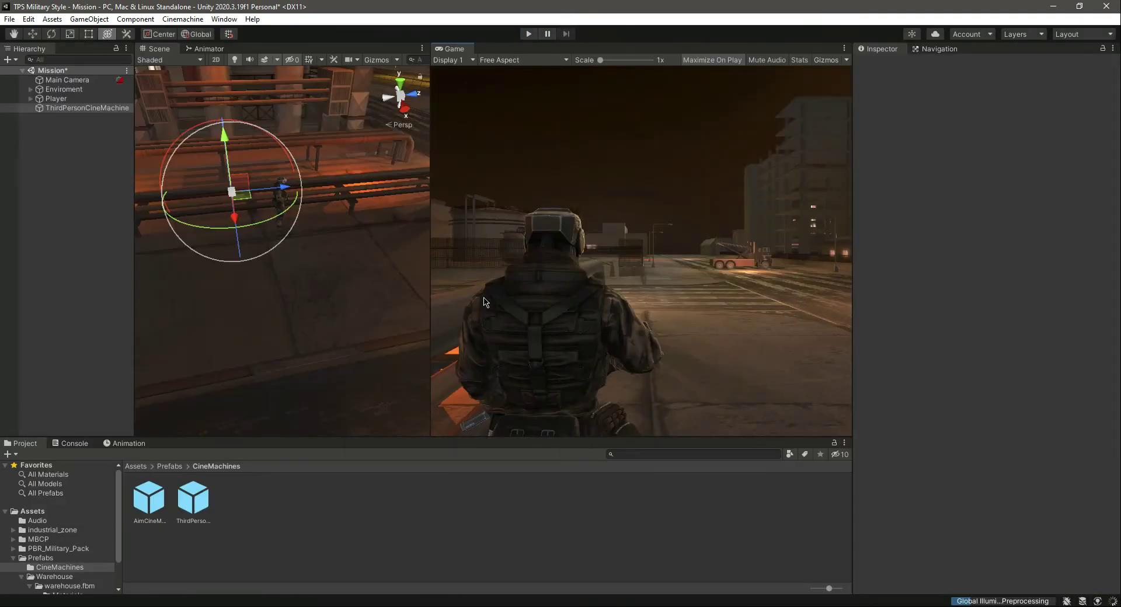
# - Set the Cinemachine Collider's Strategy to Pull Camera Forward and save the Mission scene
pyautogui.click(997, 495)
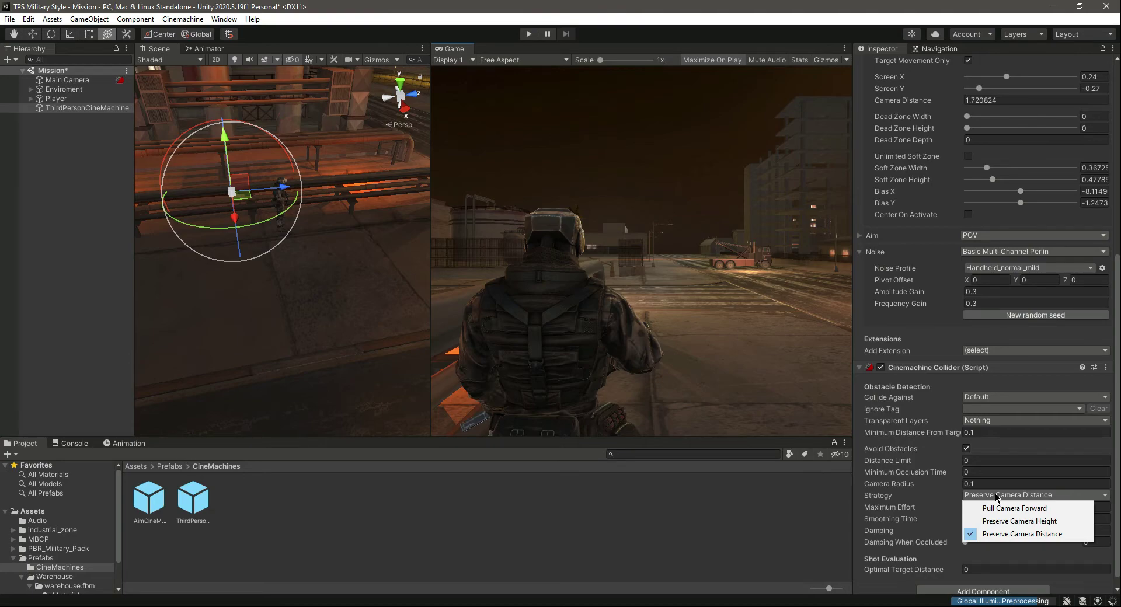
pyautogui.click(1007, 509)
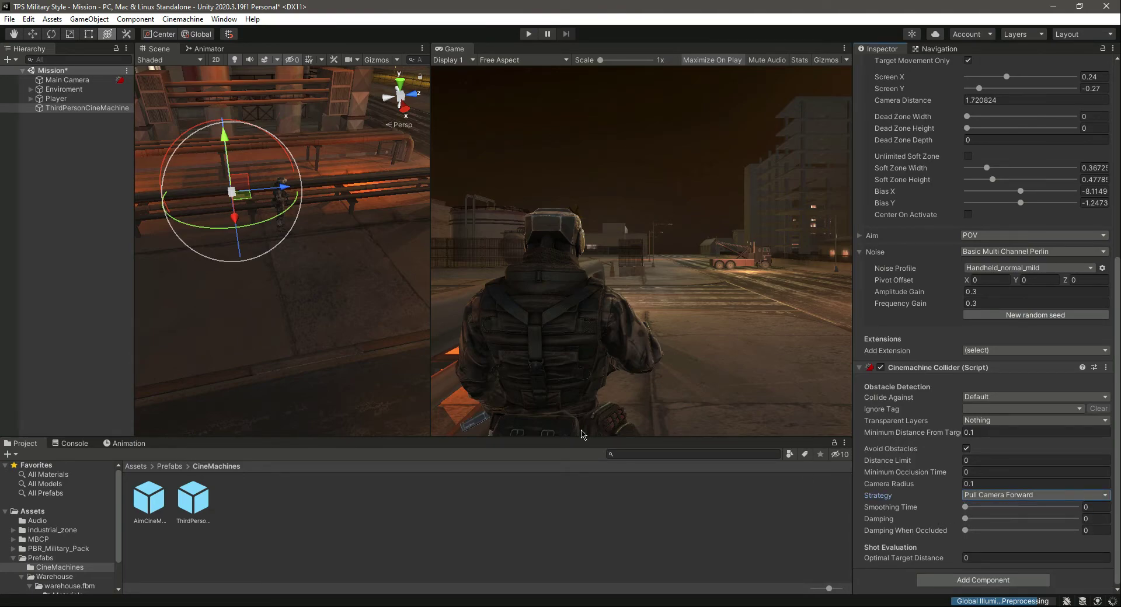
pyautogui.click(58, 205)
pyautogui.hotkey('ctrl', 's')
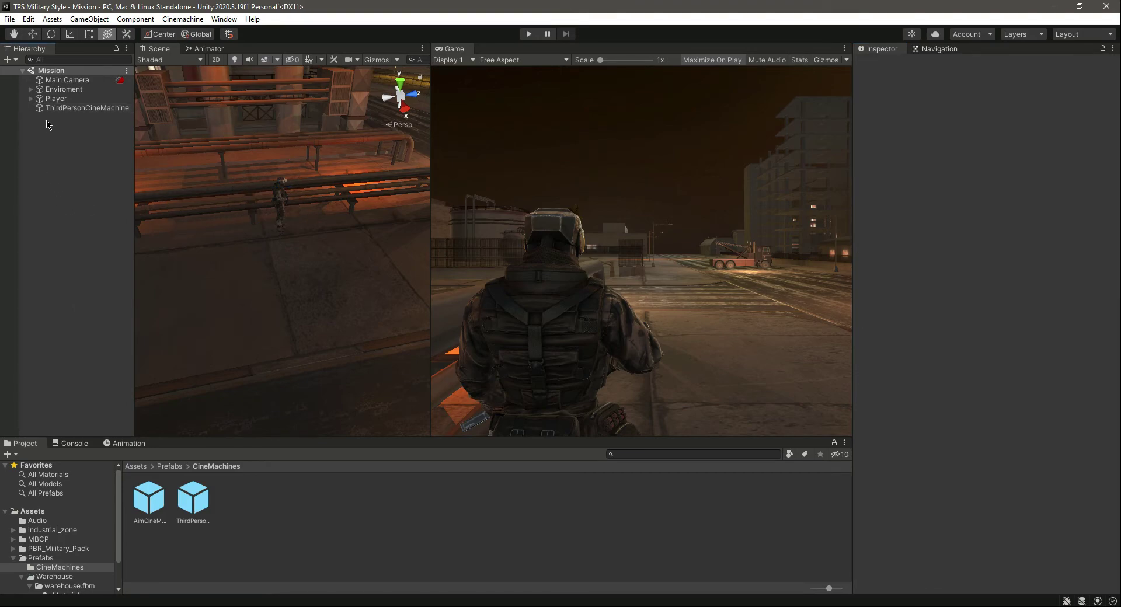
# - Collapse the Body and Noise settings of the ThirdPersonCineMachine camera and clear the selection
pyautogui.click(73, 108)
pyautogui.click(859, 271)
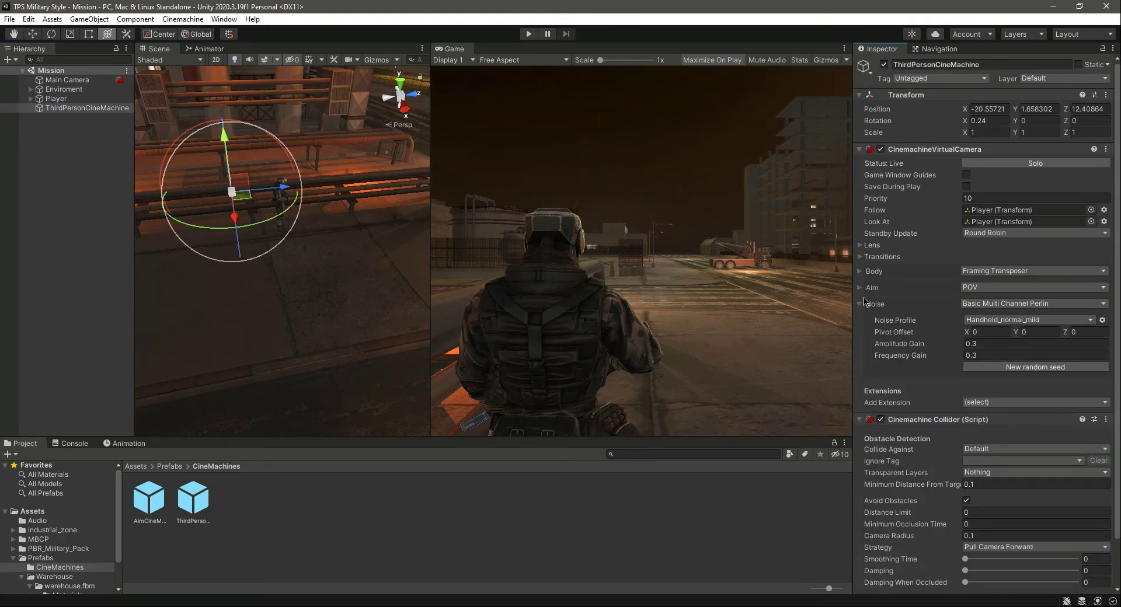
pyautogui.click(859, 304)
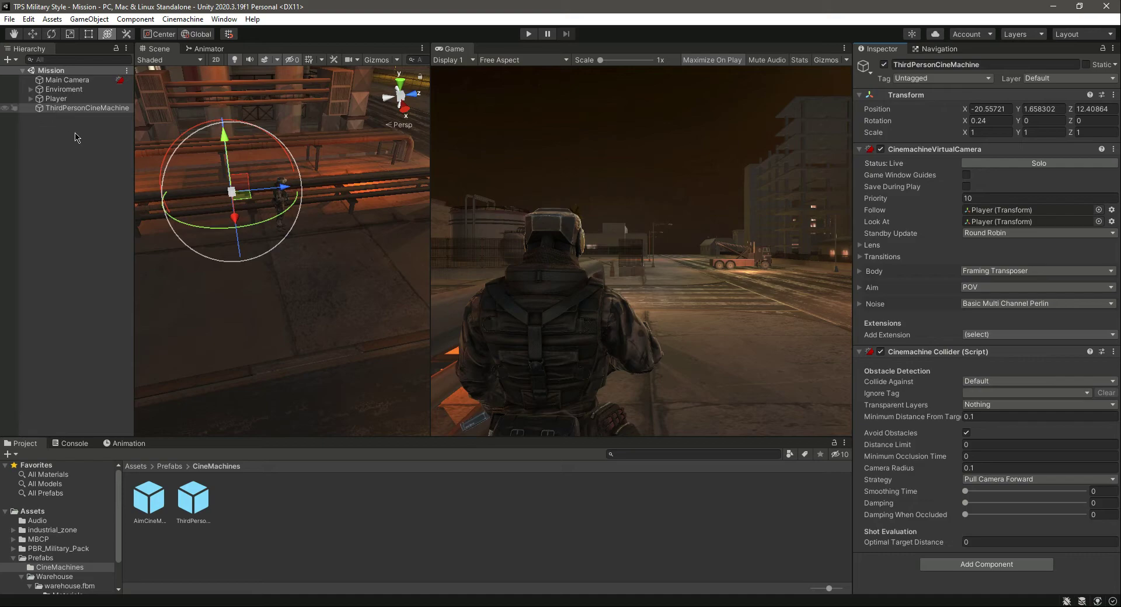
pyautogui.click(89, 164)
# - Add the AimCineMachine prefab to the Mission scene as a completely unpacked, active object
pyautogui.moveTo(150, 506); pyautogui.dragTo(69, 192)
pyautogui.rightClick(75, 118)
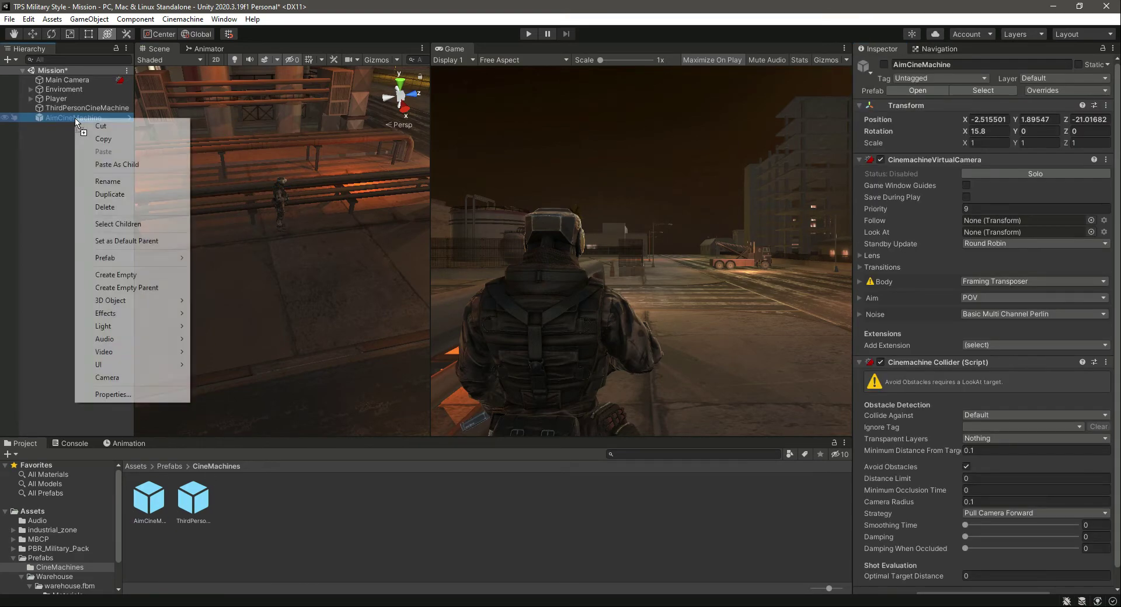
pyautogui.moveTo(152, 257)
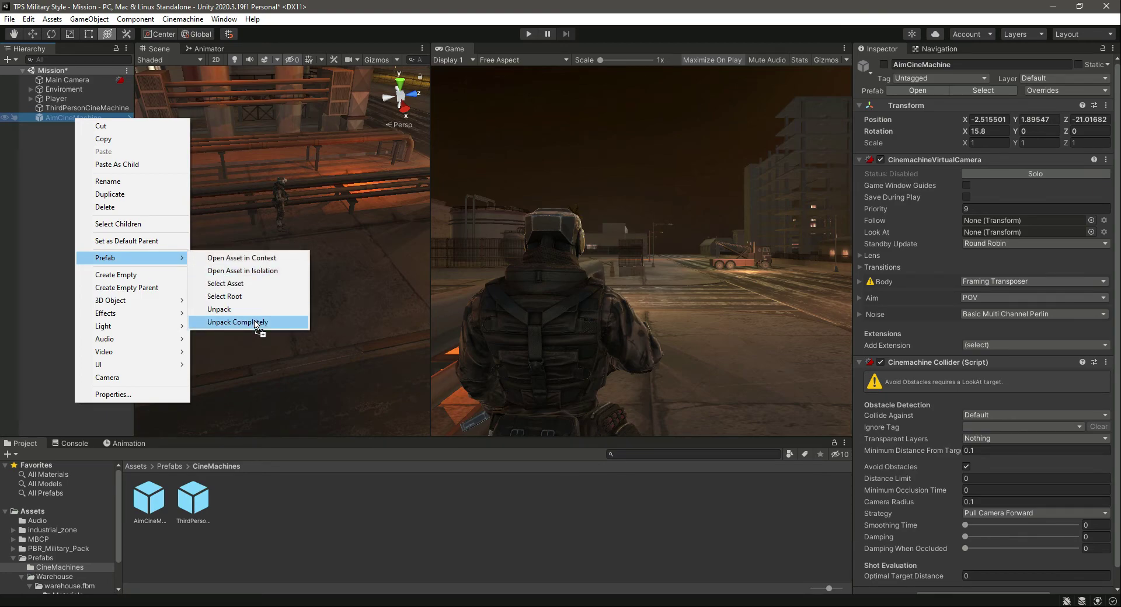
pyautogui.click(237, 322)
pyautogui.click(885, 64)
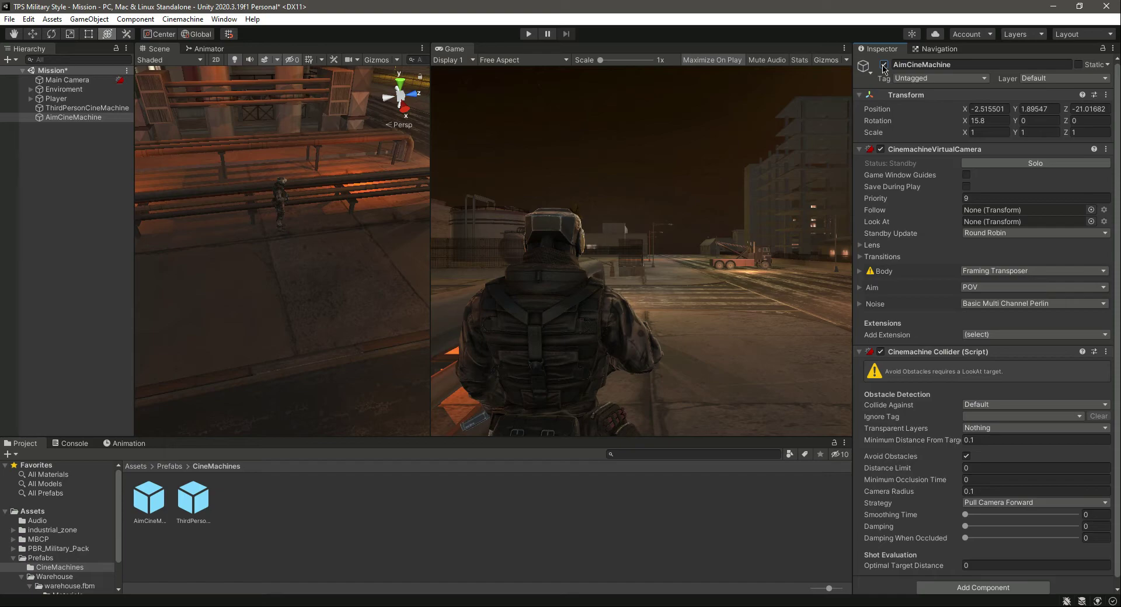
# - Compare the Priority values of the ThirdPersonCineMachine and AimCineMachine virtual cameras
pyautogui.click(87, 108)
pyautogui.click(90, 117)
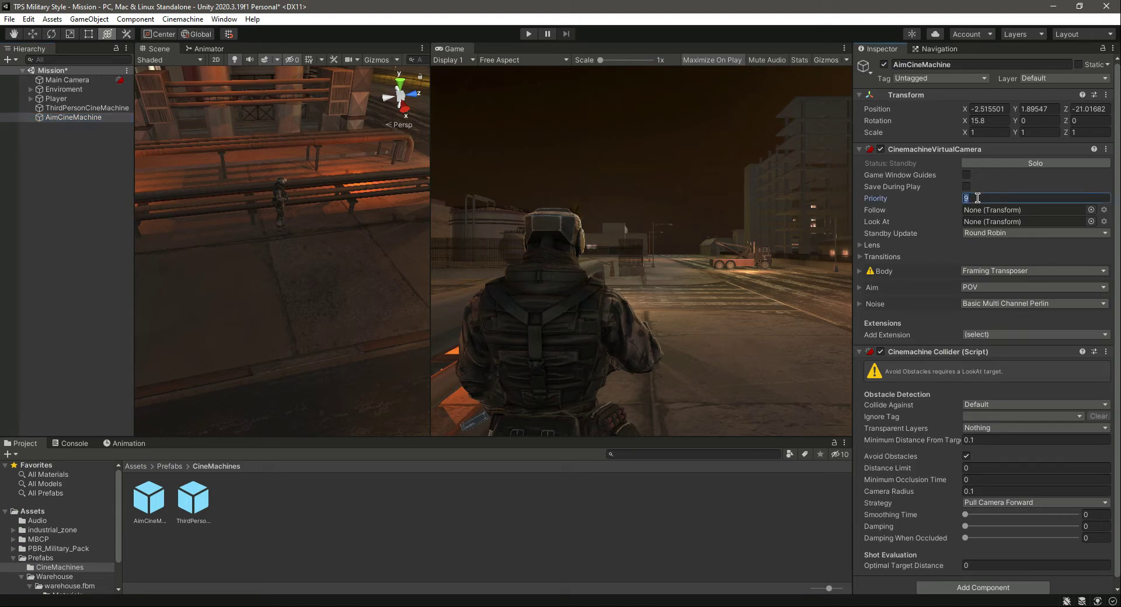
pyautogui.click(87, 108)
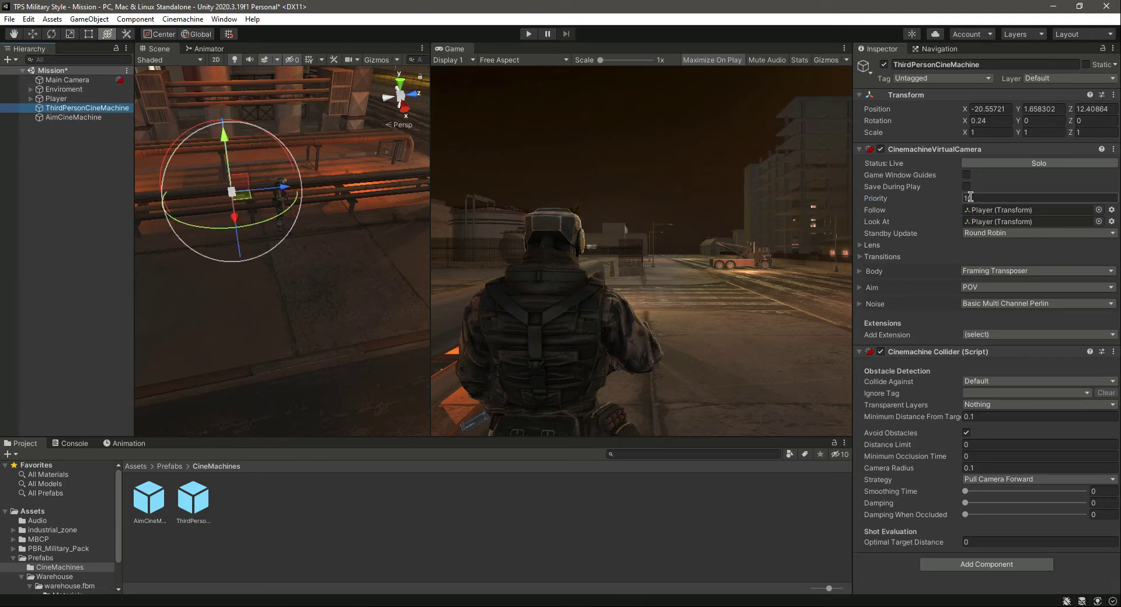
pyautogui.click(73, 117)
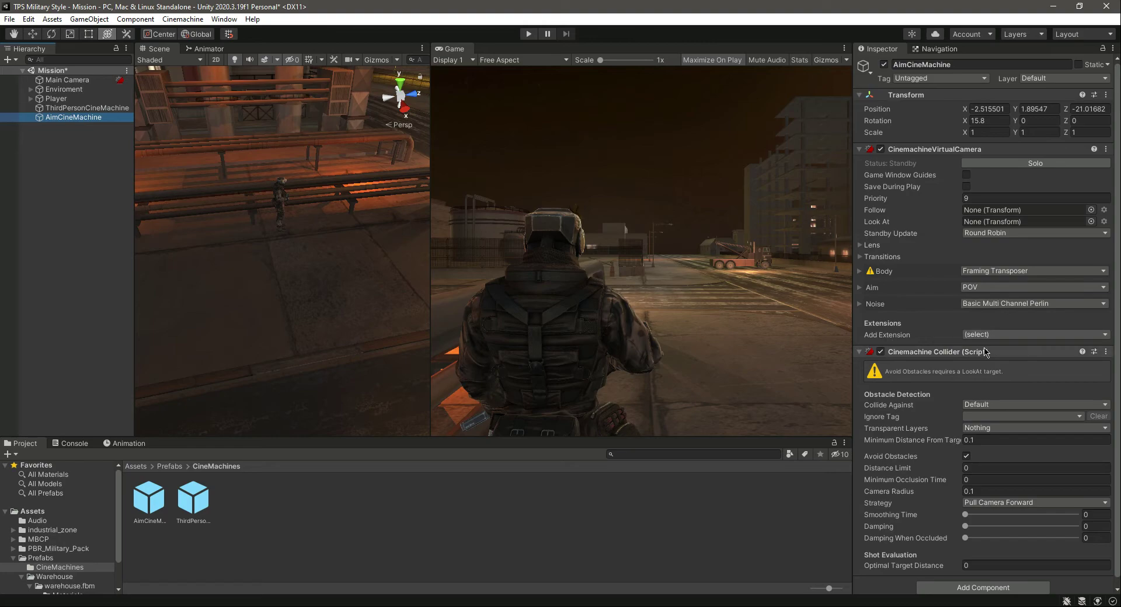
# - Assign the Player as both the Follow and the Look At target of AimCineMachine
pyautogui.click(64, 101)
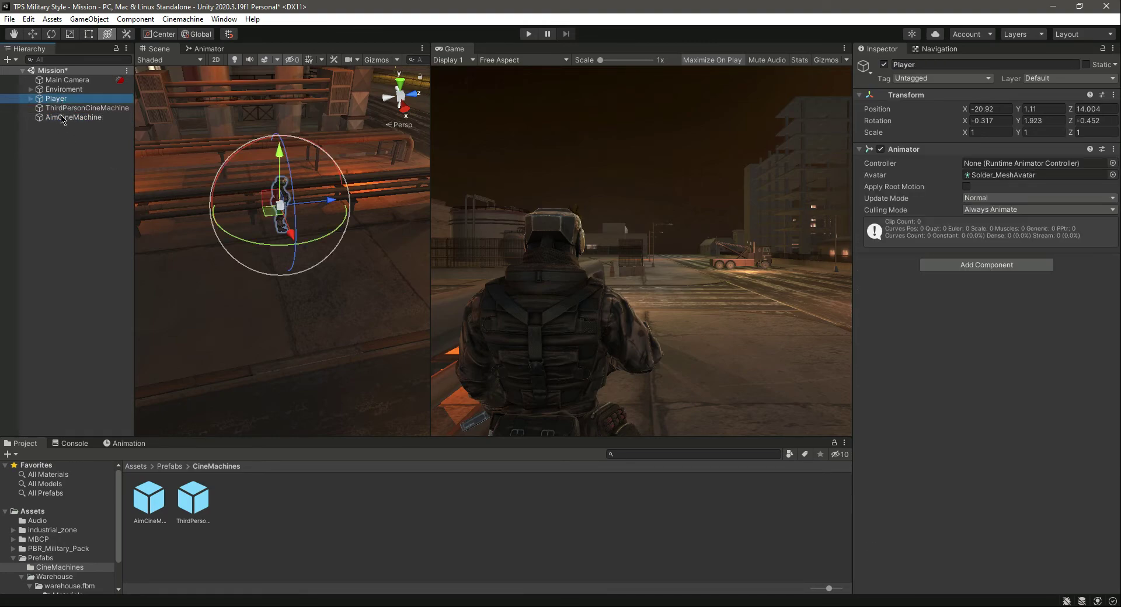
pyautogui.click(62, 120)
pyautogui.moveTo(56, 98); pyautogui.dragTo(987, 210)
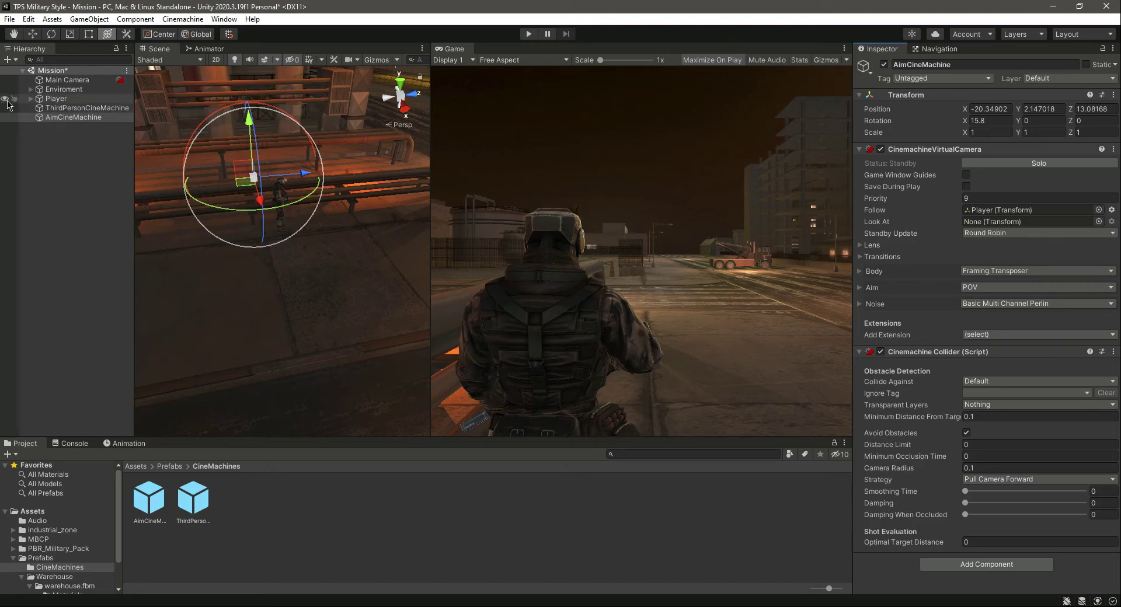
pyautogui.moveTo(74, 103); pyautogui.dragTo(995, 223)
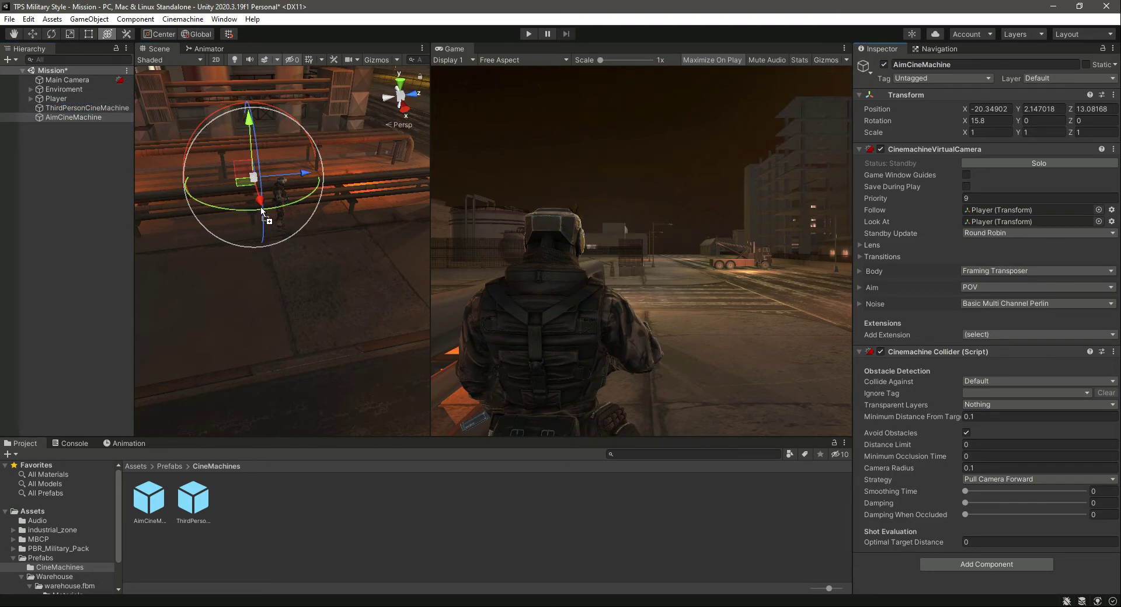
# - Deactivate ThirdPersonCineMachine to preview the AimCineMachine view, and widen the Game view
pyautogui.click(72, 108)
pyautogui.click(71, 119)
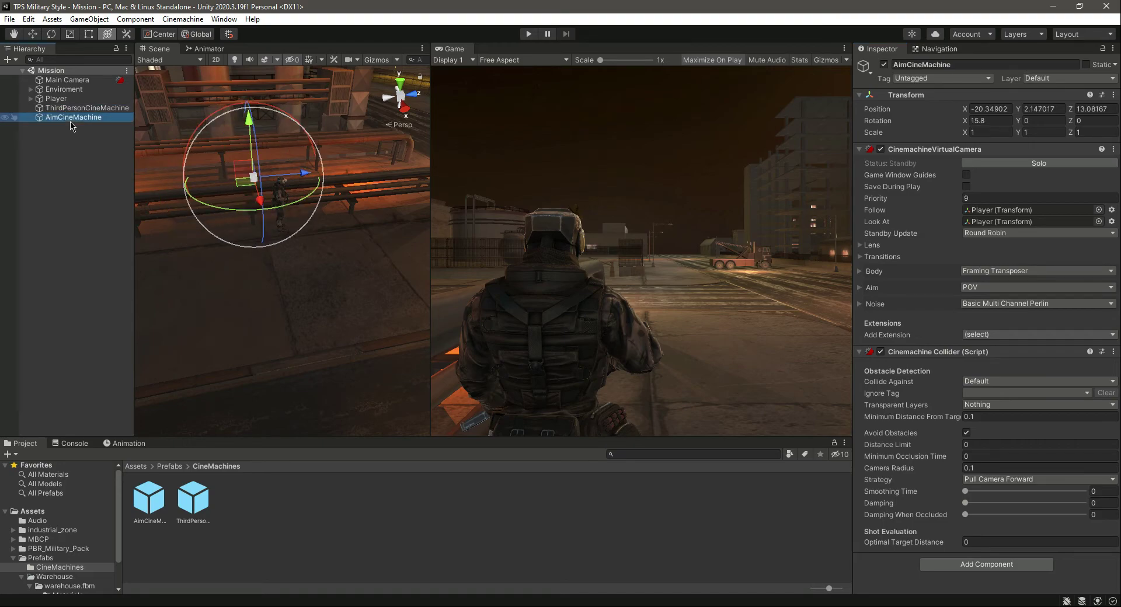
pyautogui.click(76, 108)
pyautogui.click(75, 118)
pyautogui.click(73, 108)
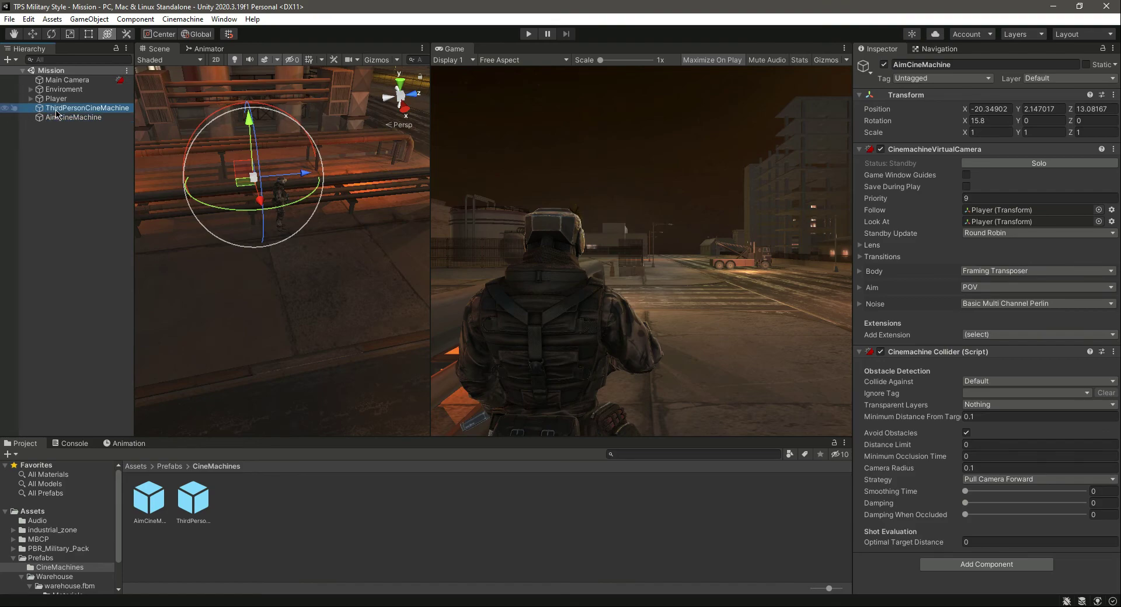
pyautogui.click(884, 65)
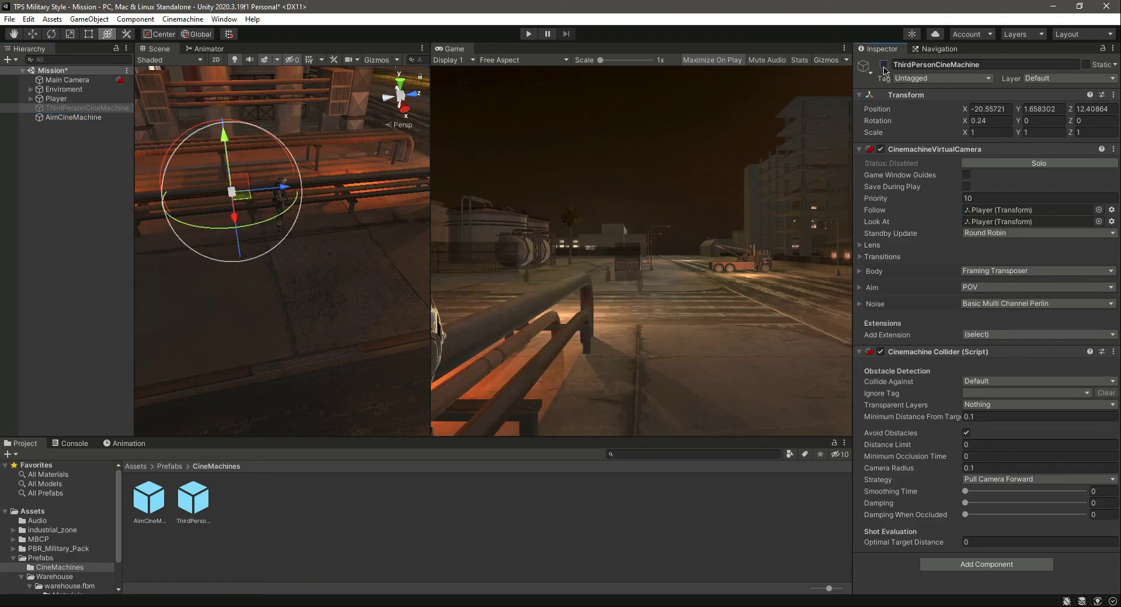
pyautogui.click(80, 118)
pyautogui.moveTo(428, 238); pyautogui.dragTo(372, 240)
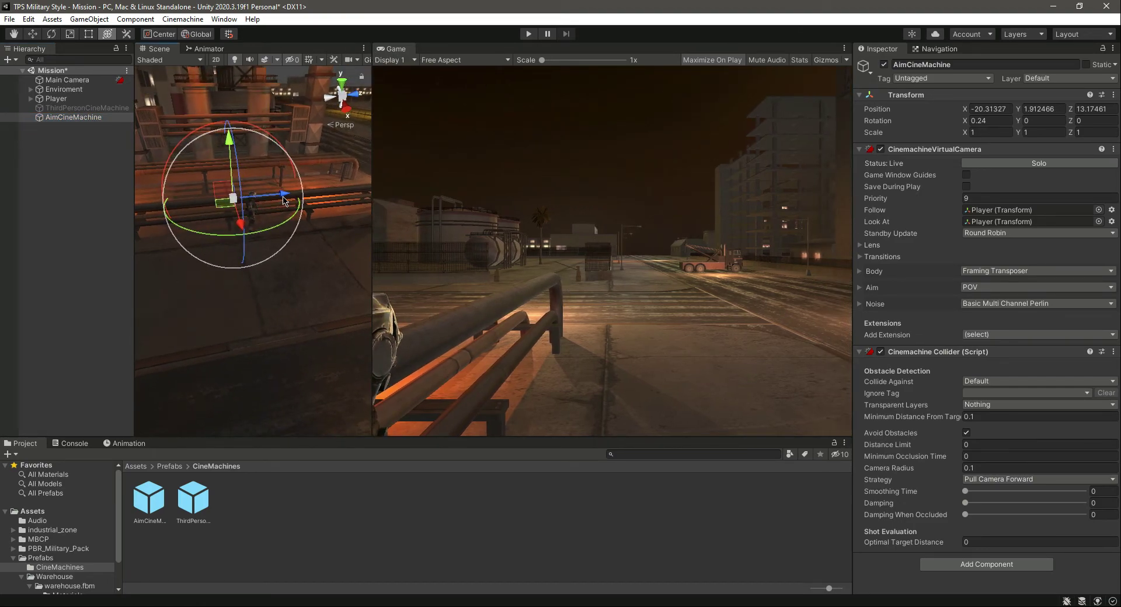
pyautogui.click(83, 117)
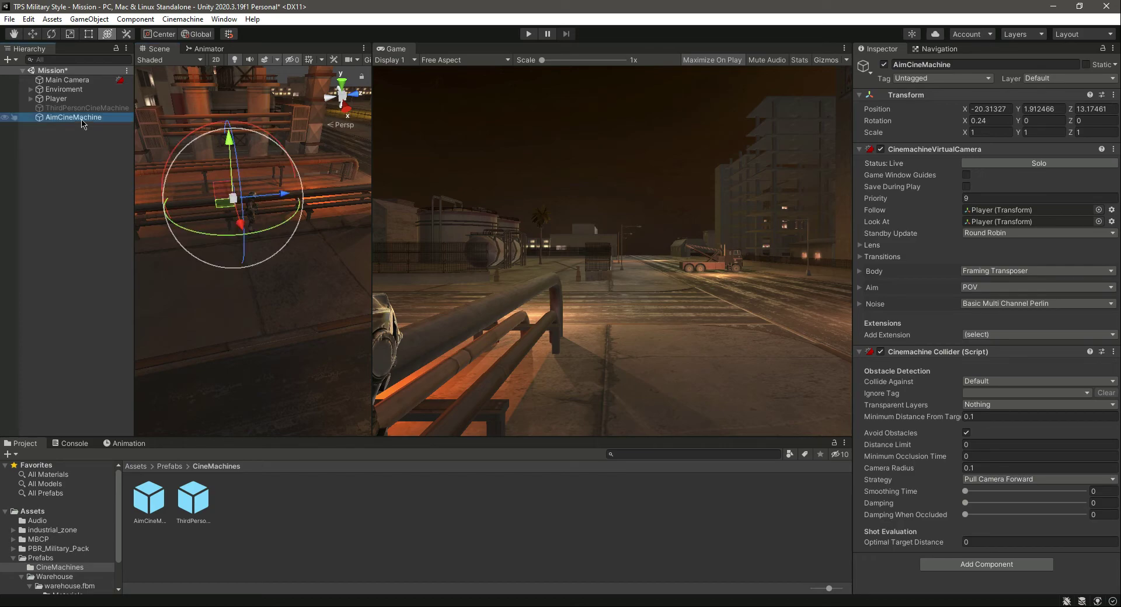
# - Try a Screen Y of -0.32 in the Body settings of AimCineMachine and undo it
pyautogui.click(861, 272)
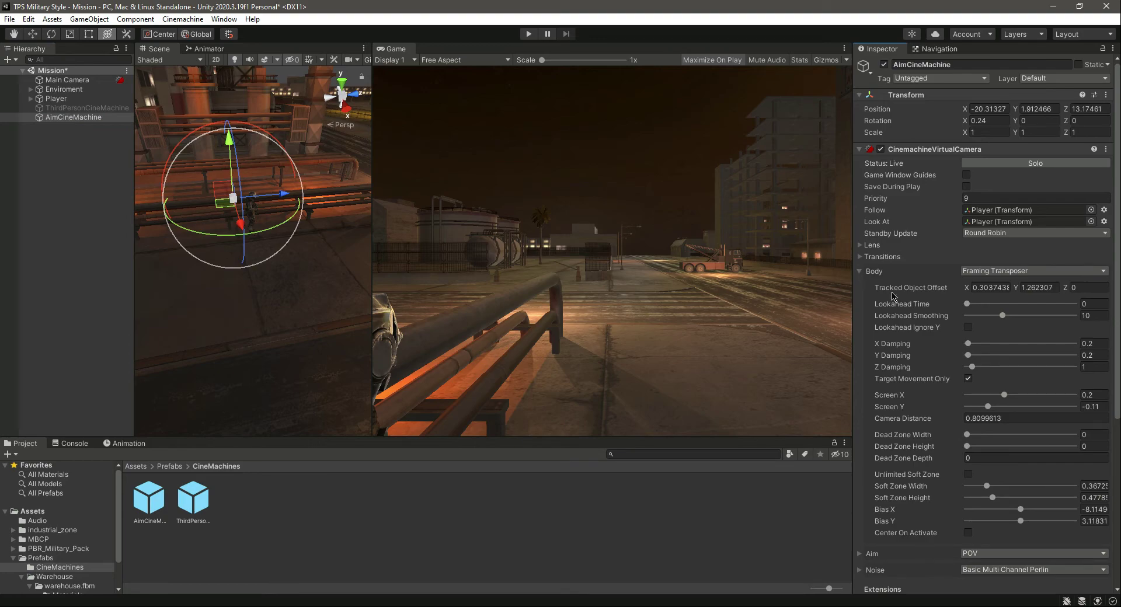
pyautogui.moveTo(1004, 395); pyautogui.dragTo(978, 410)
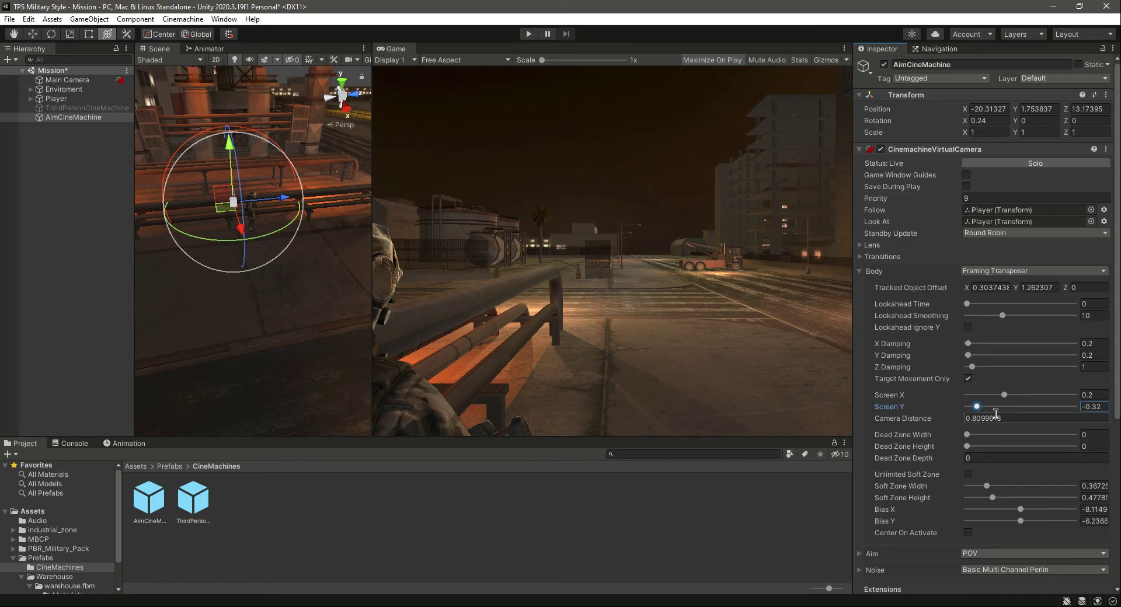
pyautogui.hotkey('ctrl', 'z')
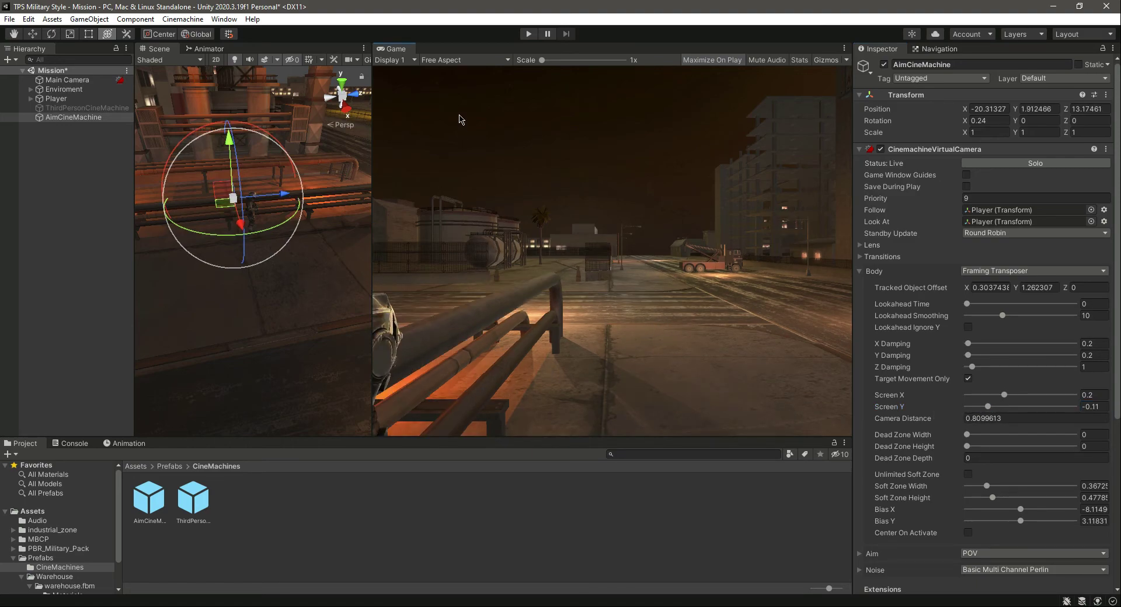
# - Save the Mission scene and play-test the AimCineMachine camera
pyautogui.hotkey('ctrl', 's')
pyautogui.click(528, 33)
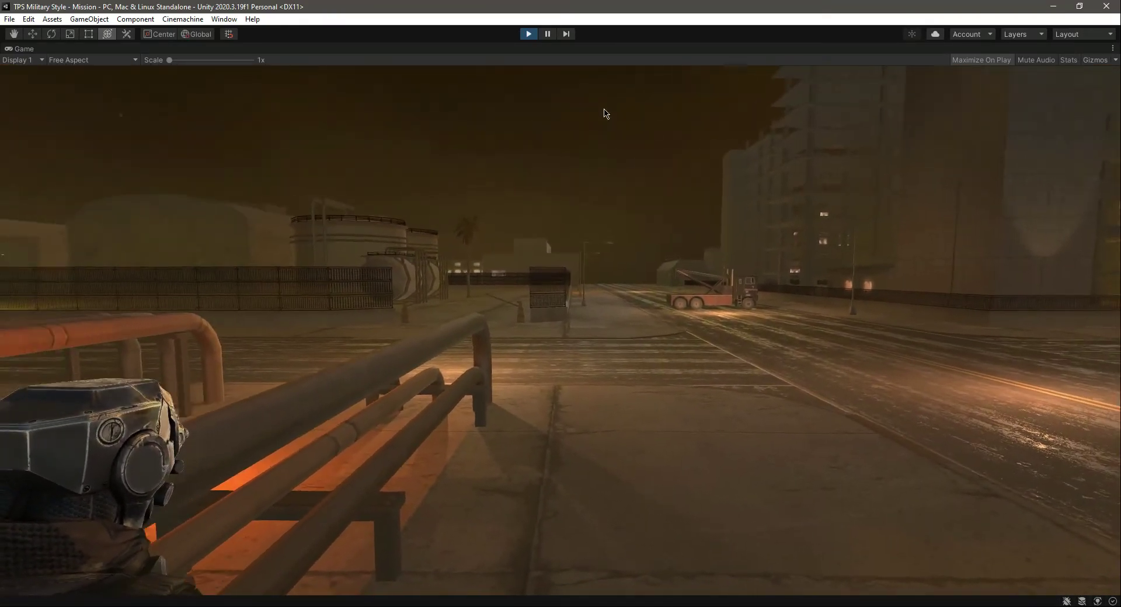
pyautogui.hotkey('ctrl', 'p')
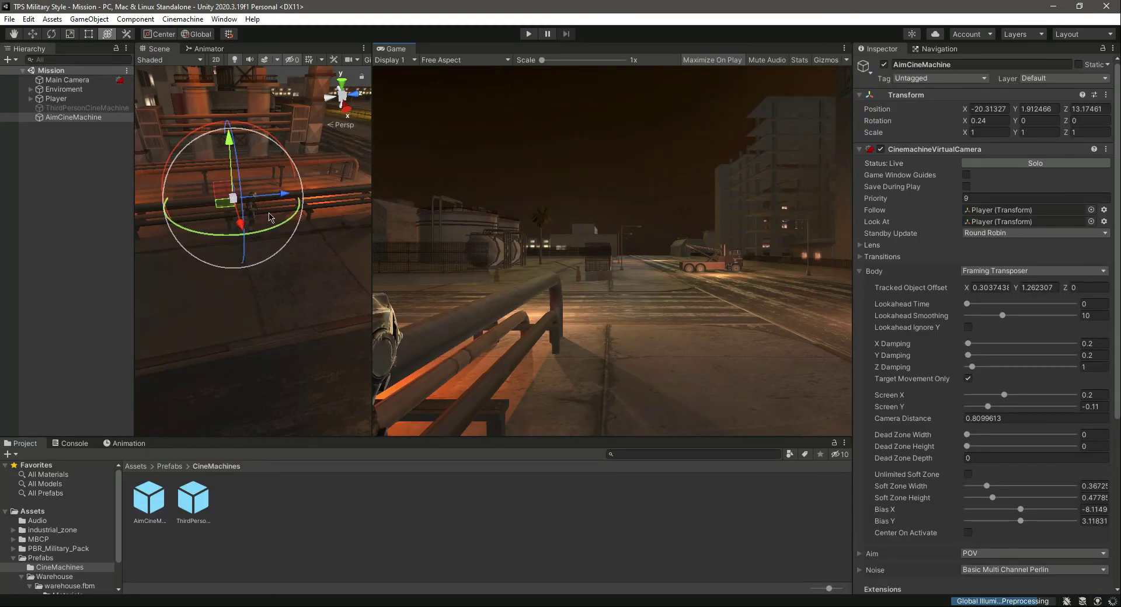
# - Collapse AimCineMachine's Body settings, swap the active camera back to ThirdPersonCineMachine with AimCineMachine deactivated, and save the scene
pyautogui.click(71, 119)
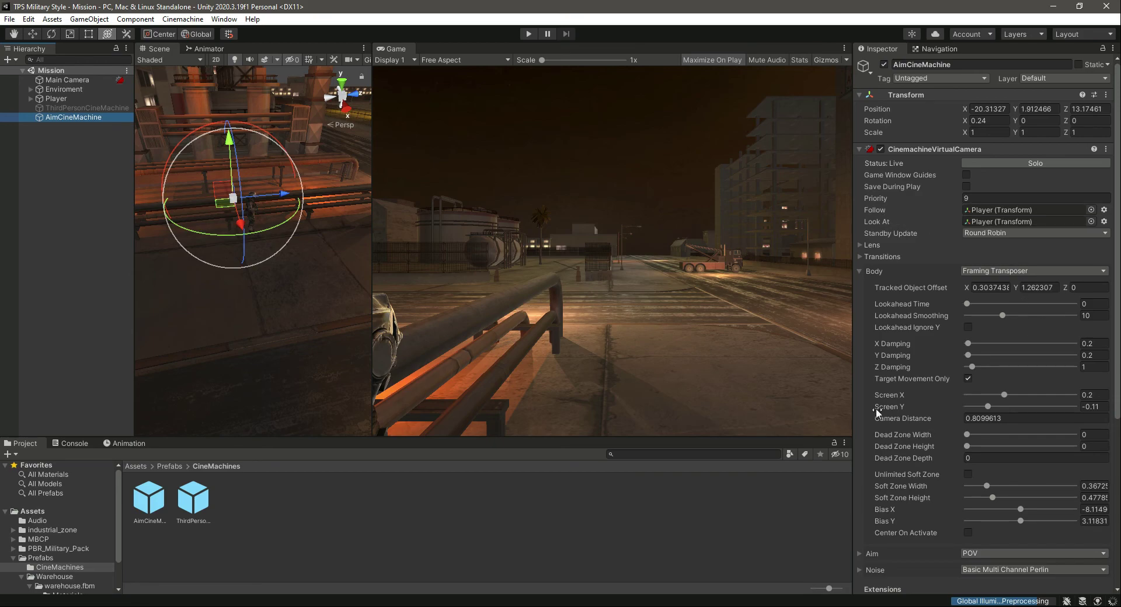
pyautogui.click(860, 273)
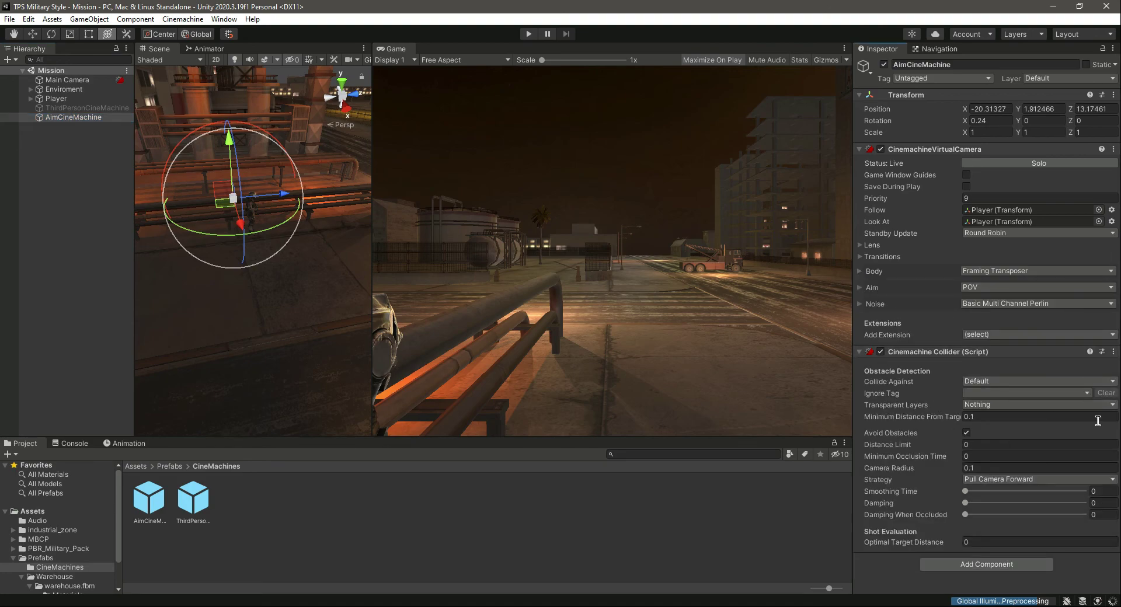
pyautogui.click(74, 110)
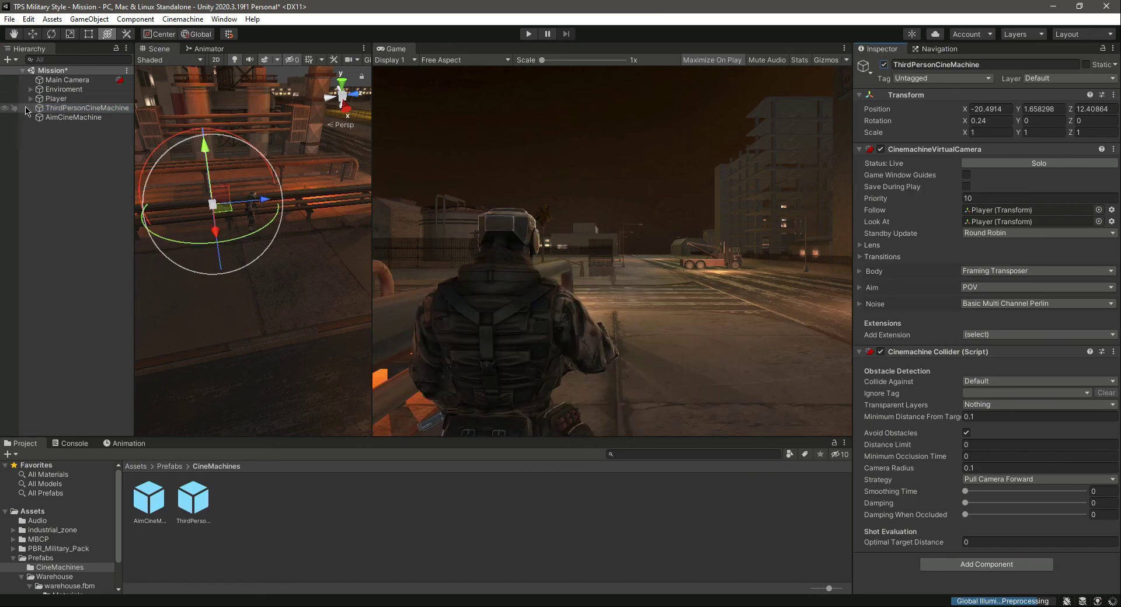
pyautogui.click(69, 119)
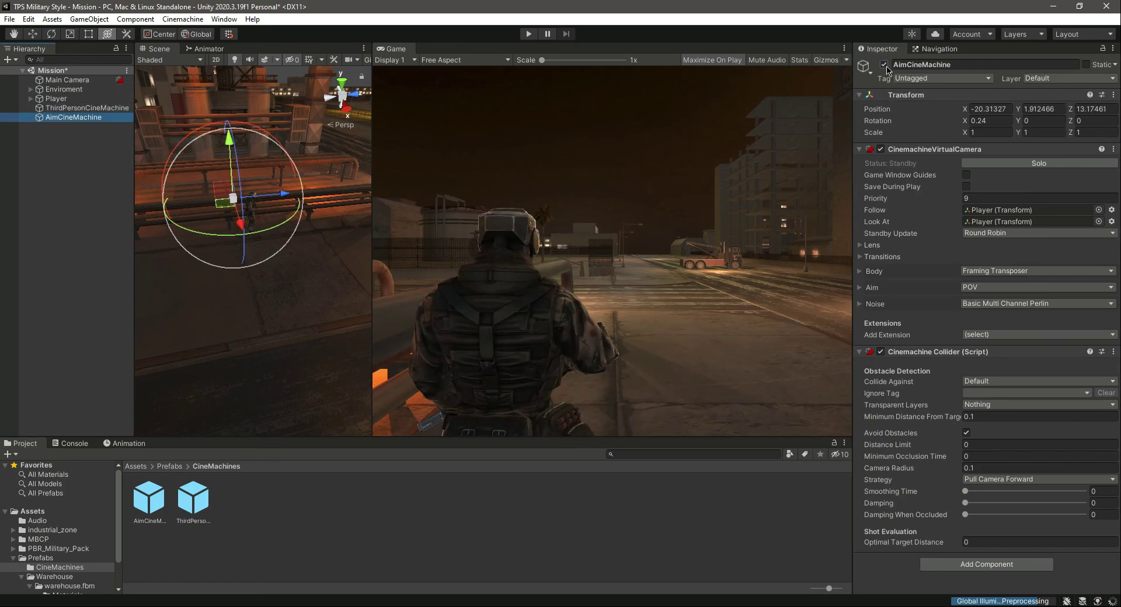
pyautogui.click(884, 64)
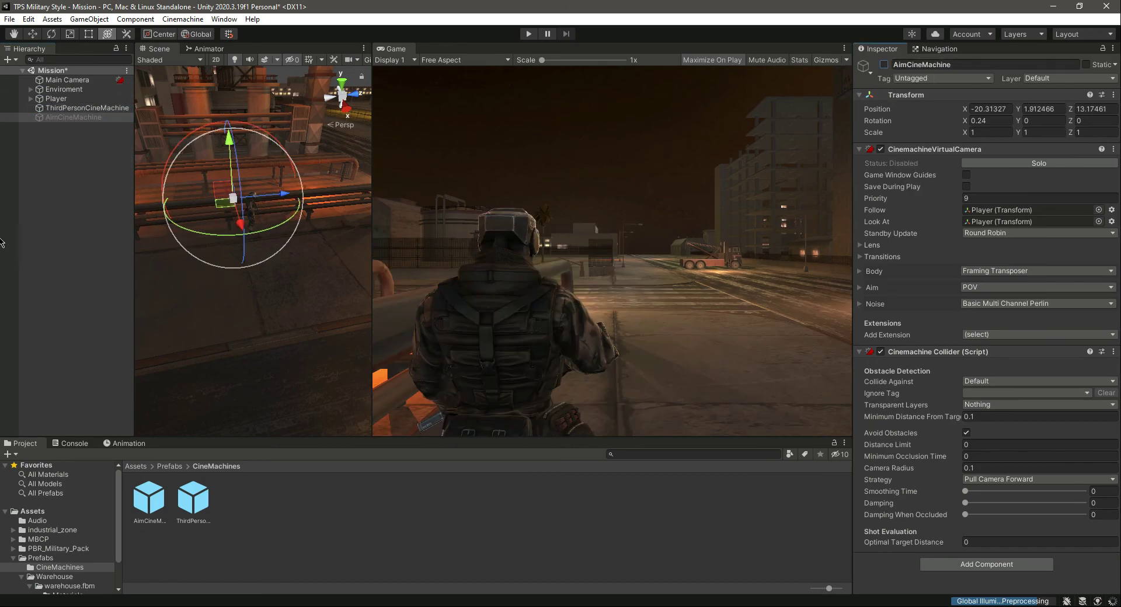
pyautogui.click(66, 183)
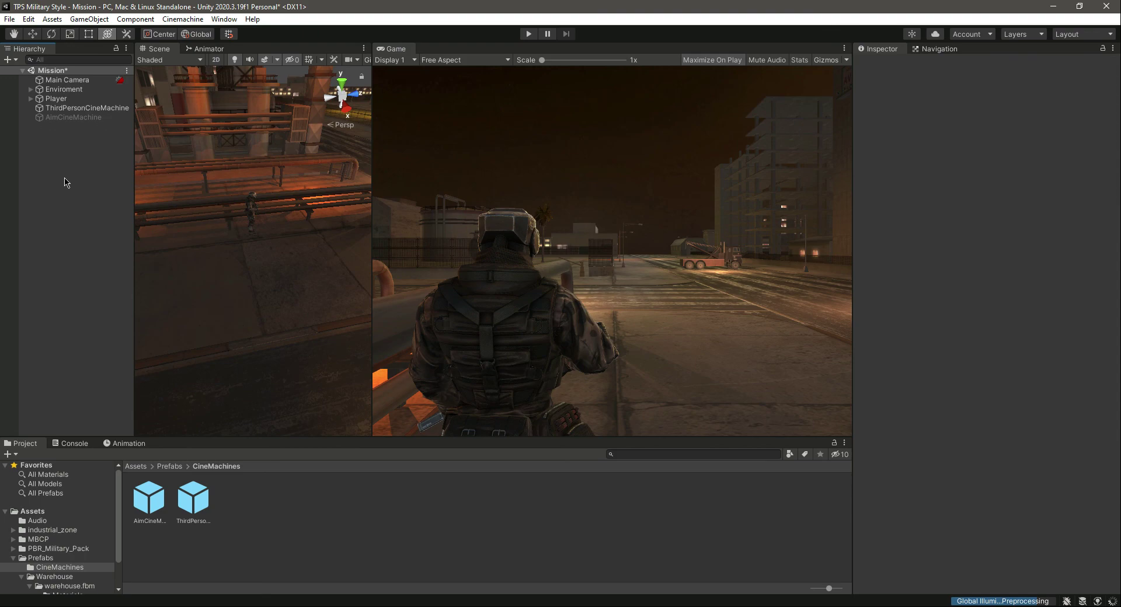
pyautogui.hotkey('ctrl', 's')
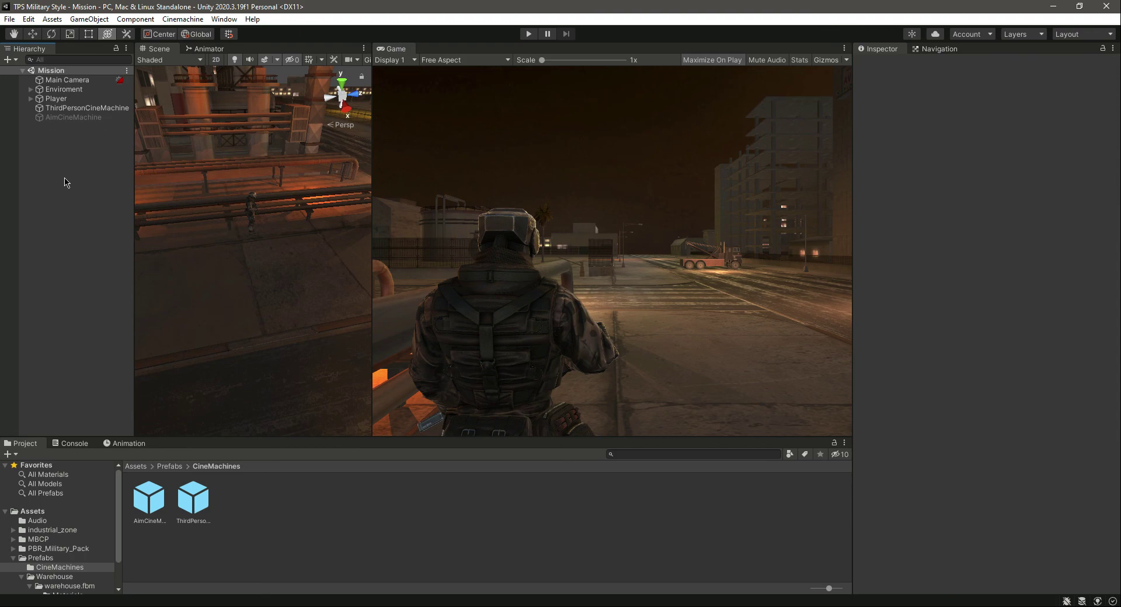